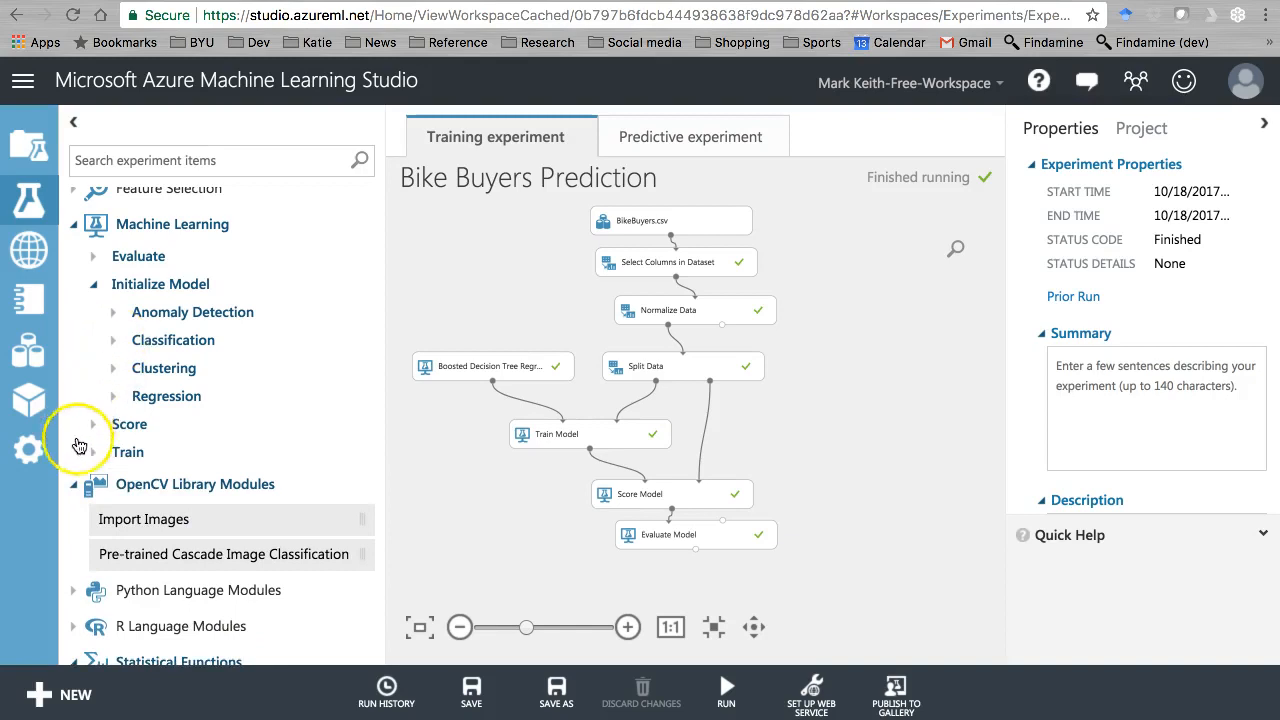
# - Collapse the OpenCV Library Modules and Statistical Functions groups and expand the Classification models under Initialize Model
pyautogui.click(70, 484)
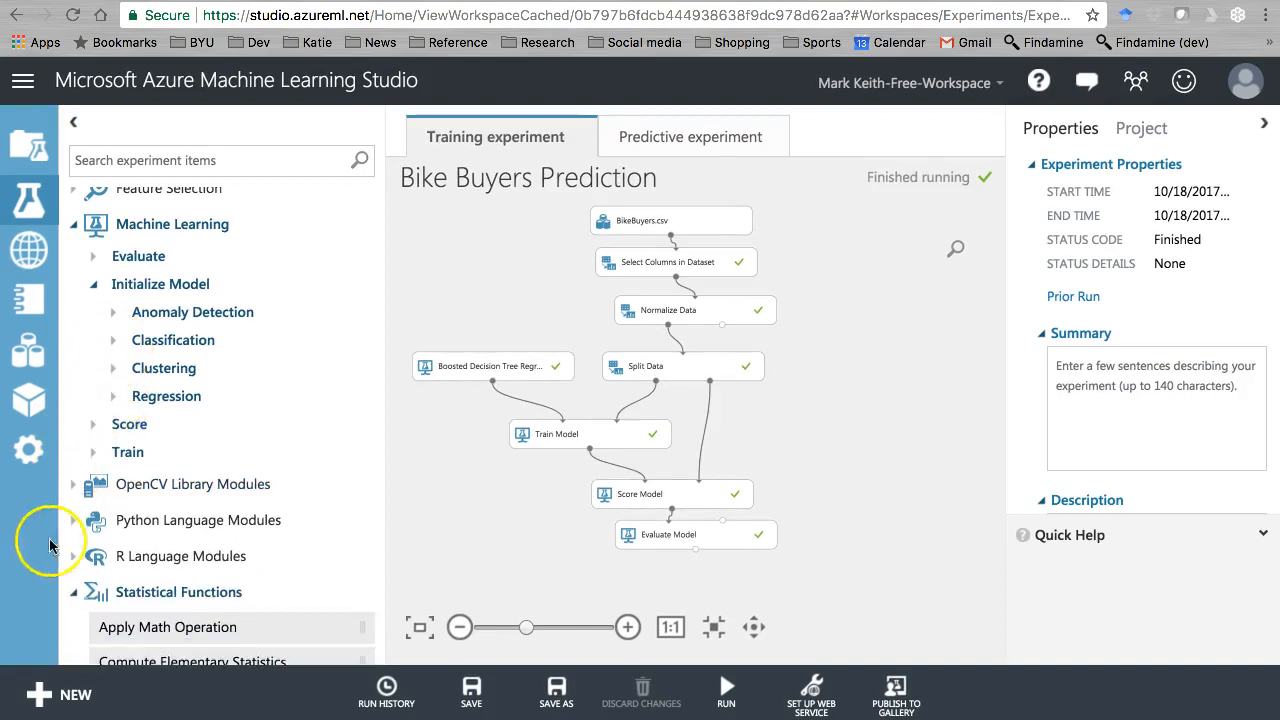
pyautogui.click(73, 592)
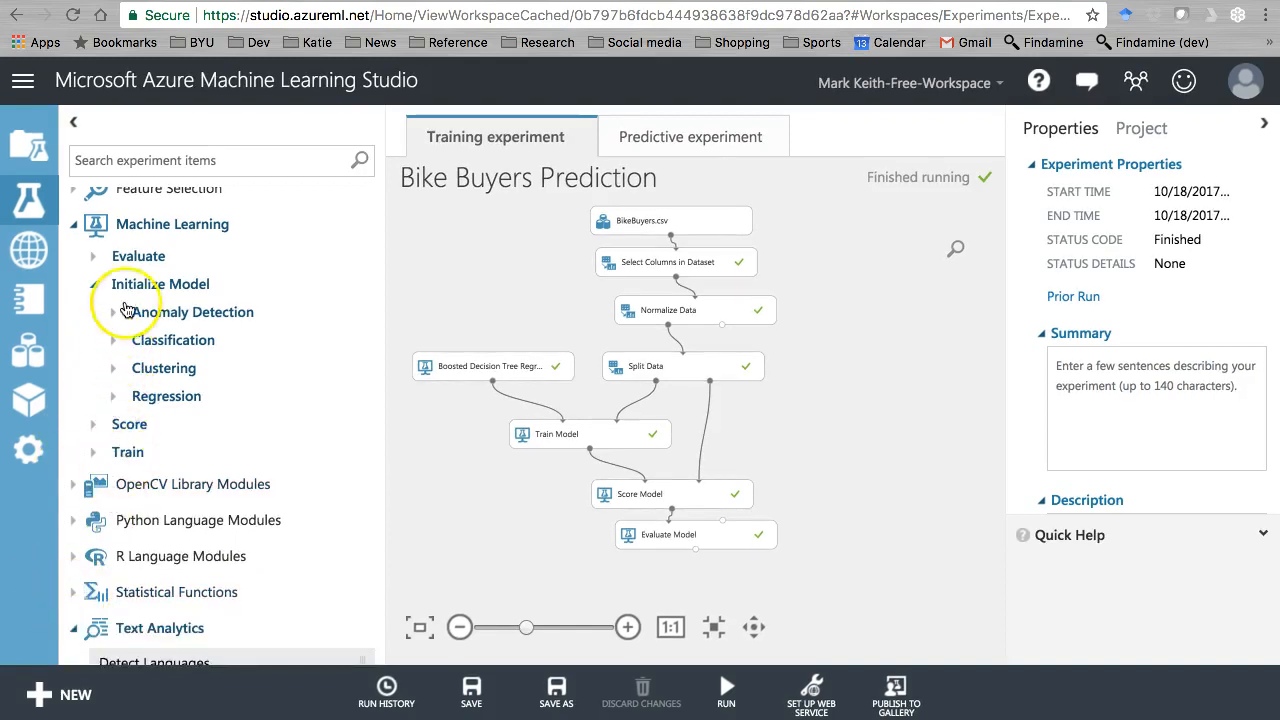
pyautogui.click(113, 340)
# - Examine the available multiclass and two-class classification algorithms, including the description of Multiclass Decision Forest
pyautogui.scroll(-4, 100, 406)
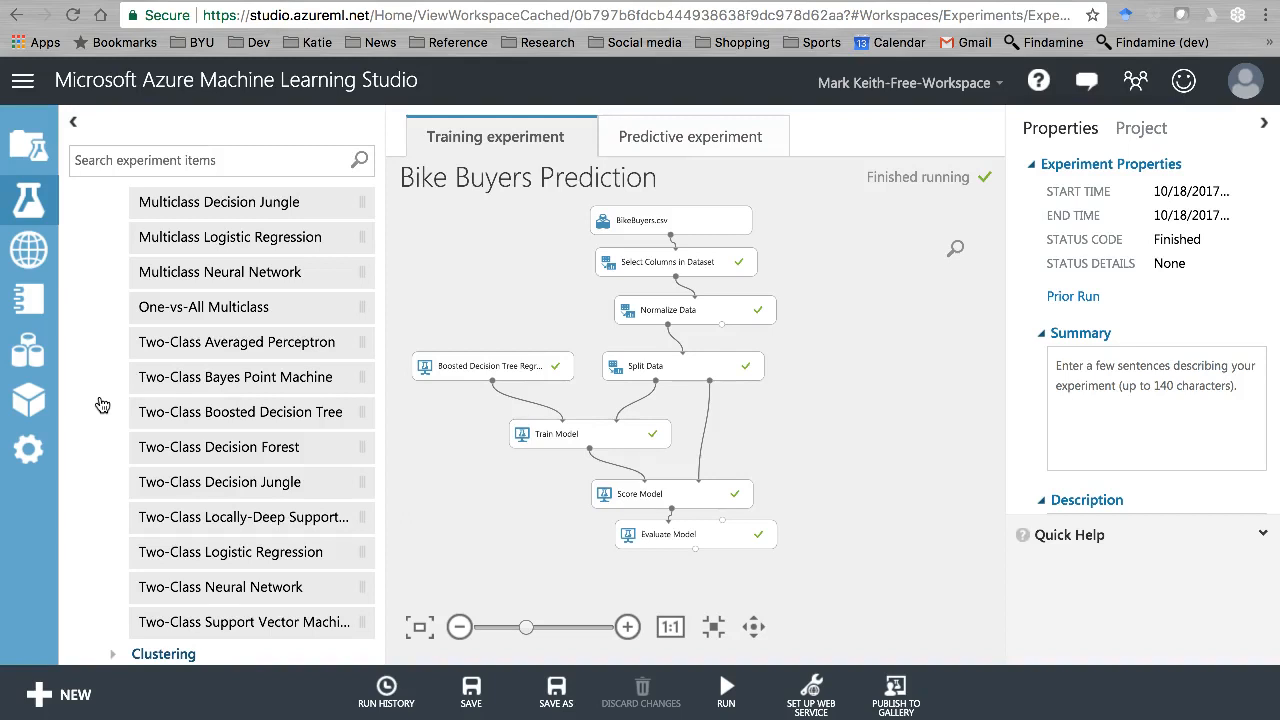
pyautogui.scroll(1, 101, 404)
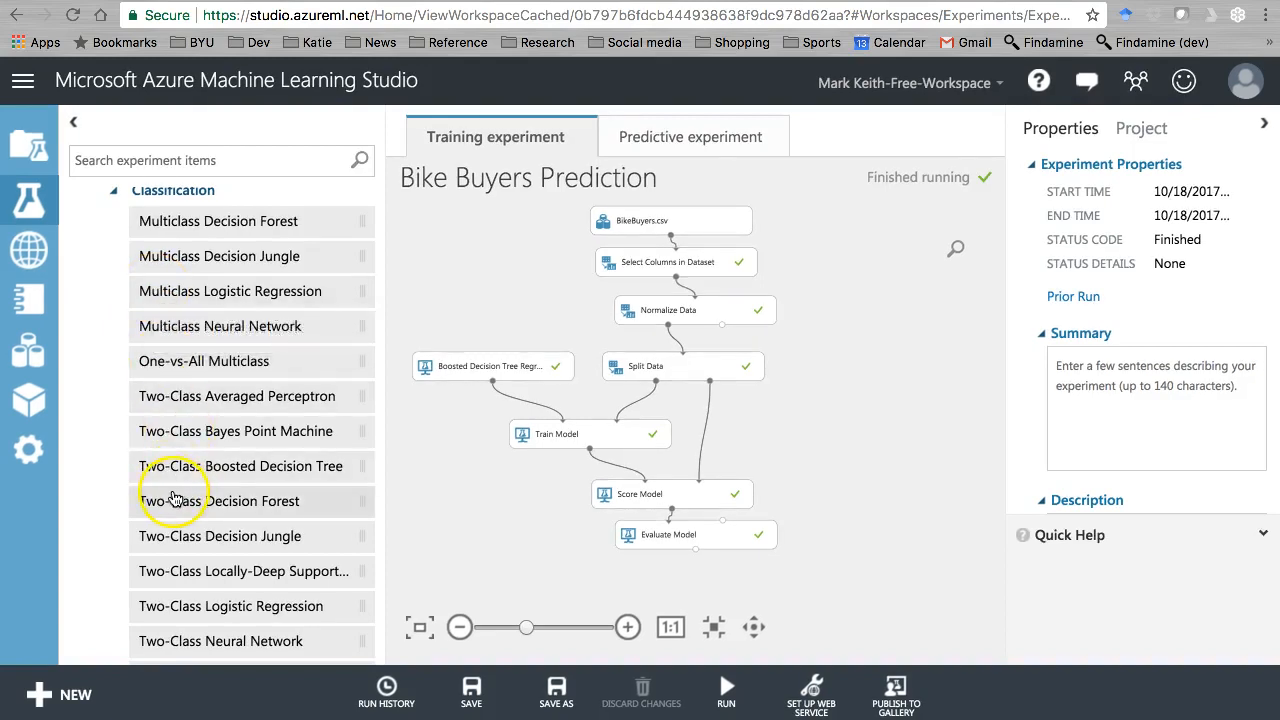
pyautogui.scroll(-3, 172, 500)
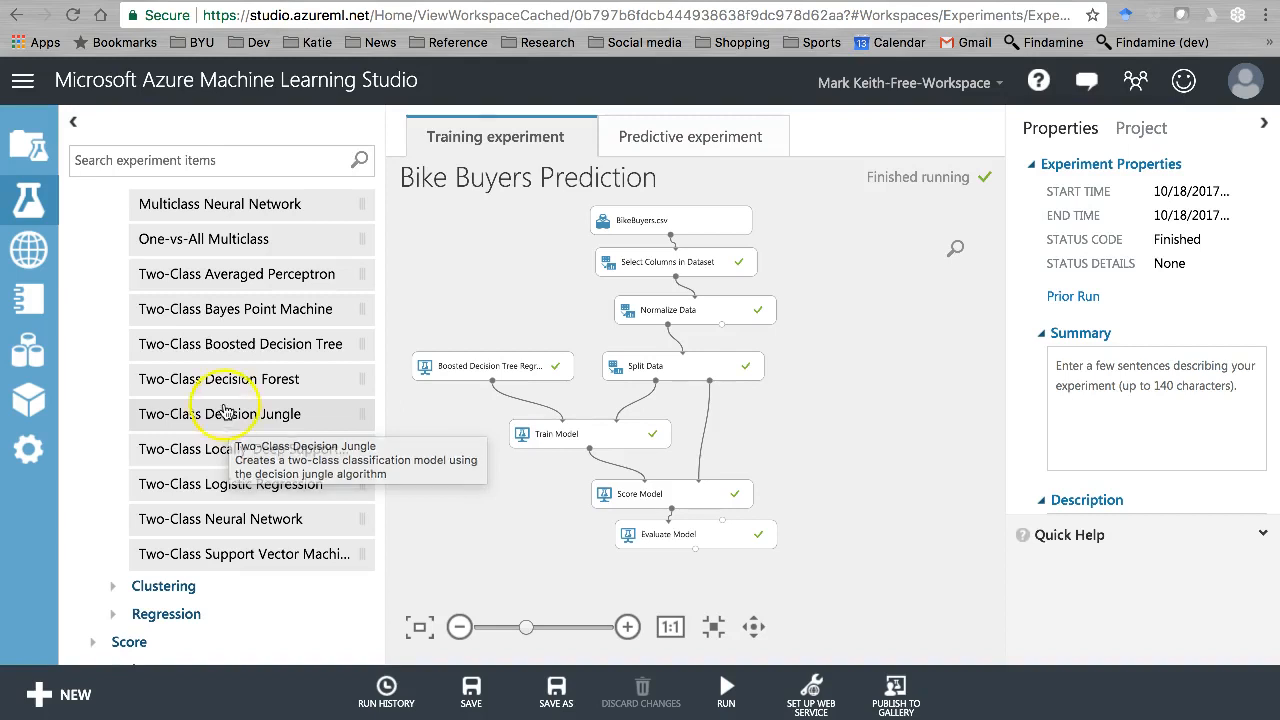
pyautogui.scroll(3, 214, 320)
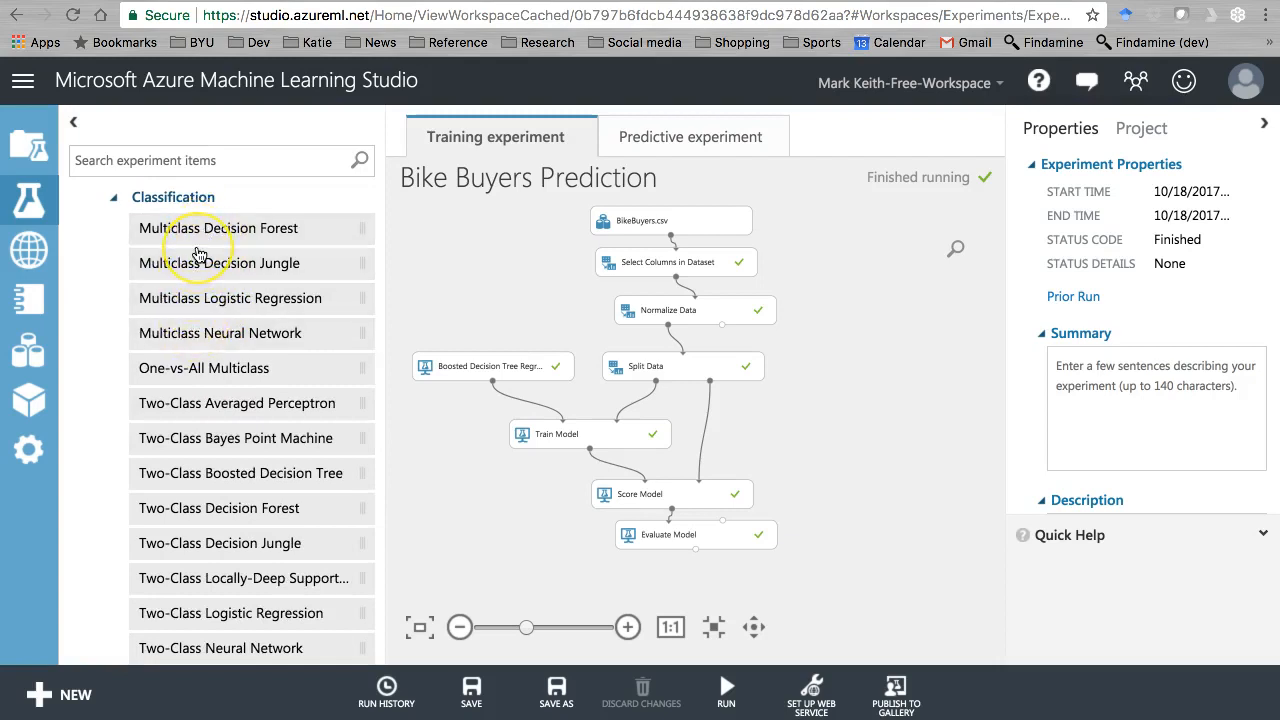
pyautogui.click(219, 334)
pyautogui.click(222, 243)
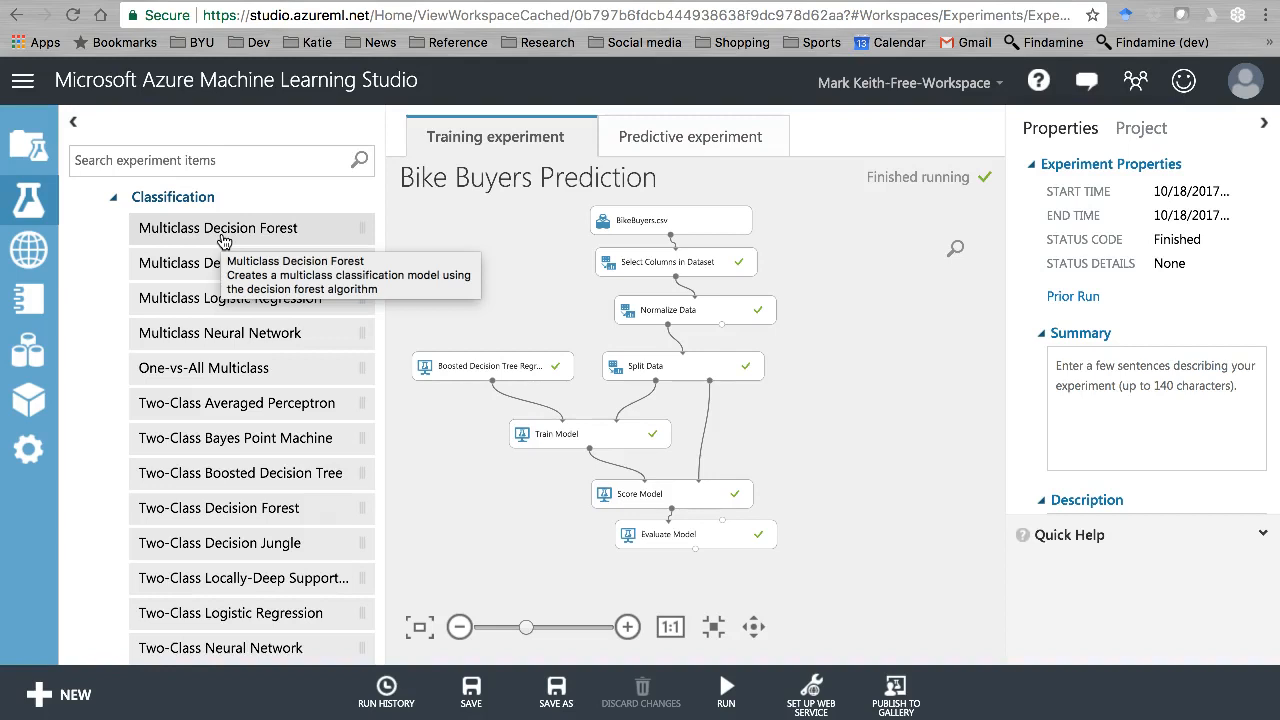
pyautogui.scroll(-4, 190, 315)
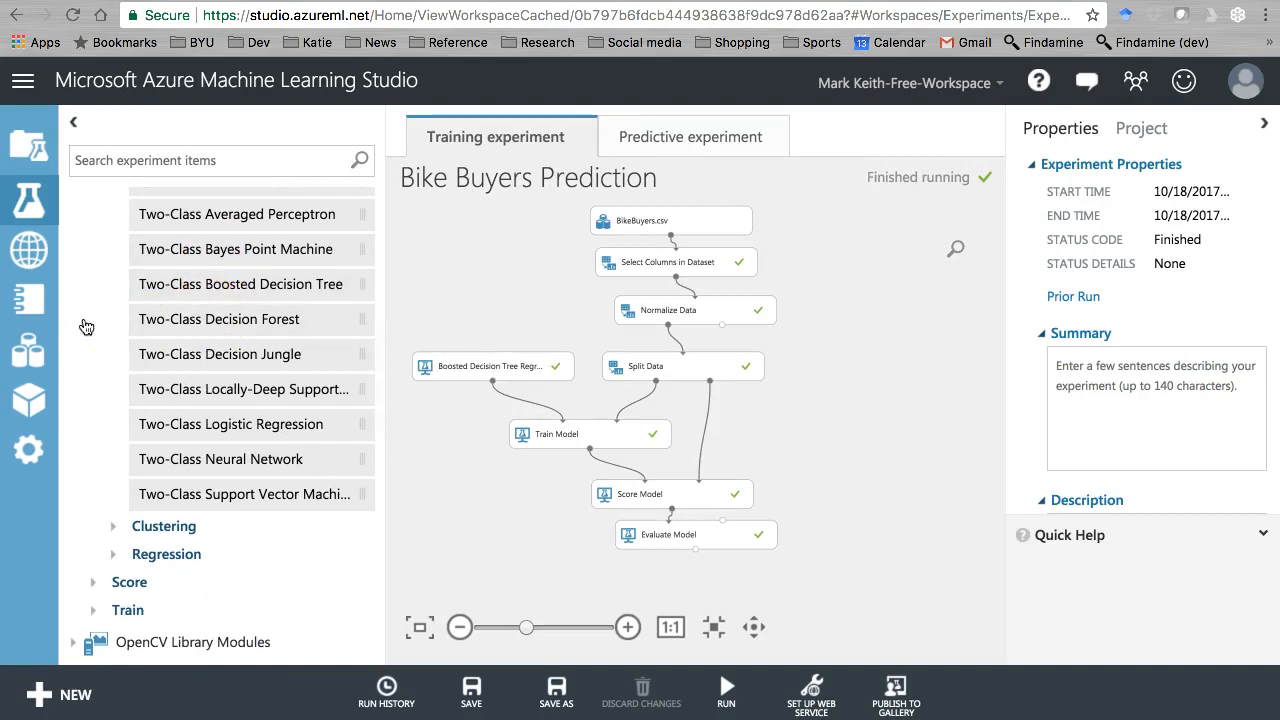
# - Replace the Boosted Decision Tree Regression module with Two-Class Logistic Regression and connect it to Train Model
pyautogui.click(486, 367)
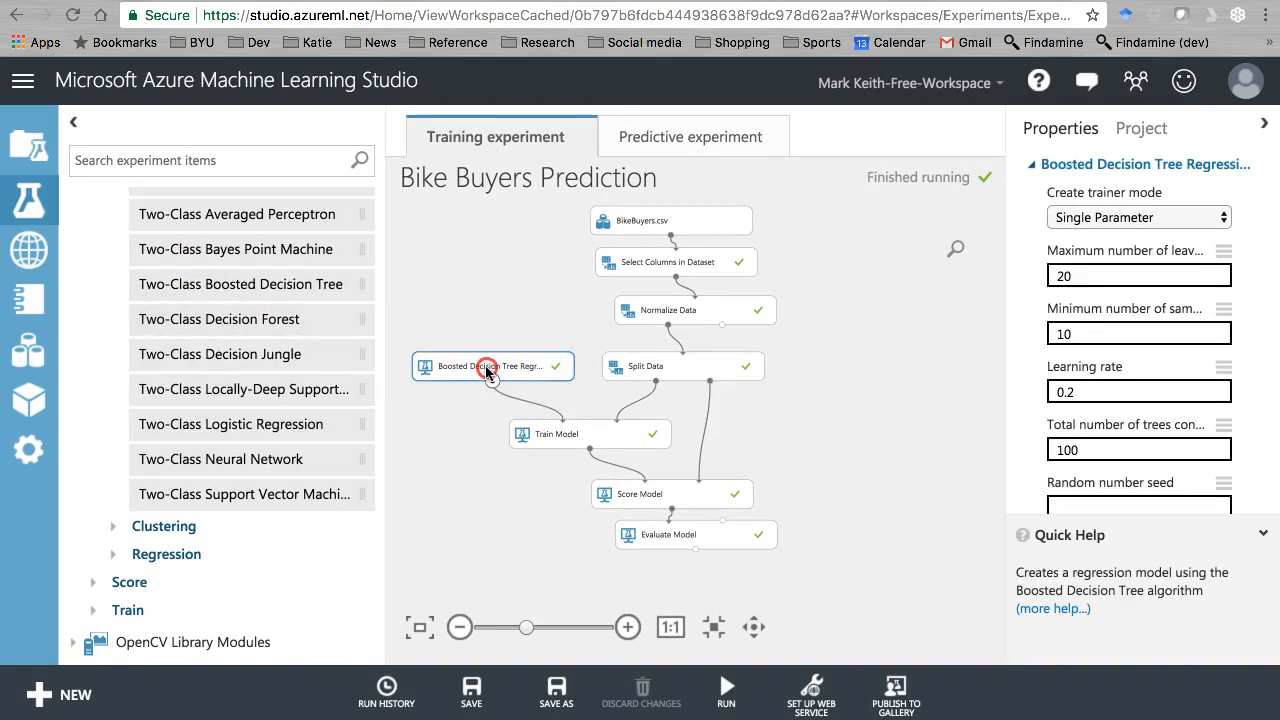
pyautogui.rightClick(486, 367)
pyautogui.click(555, 391)
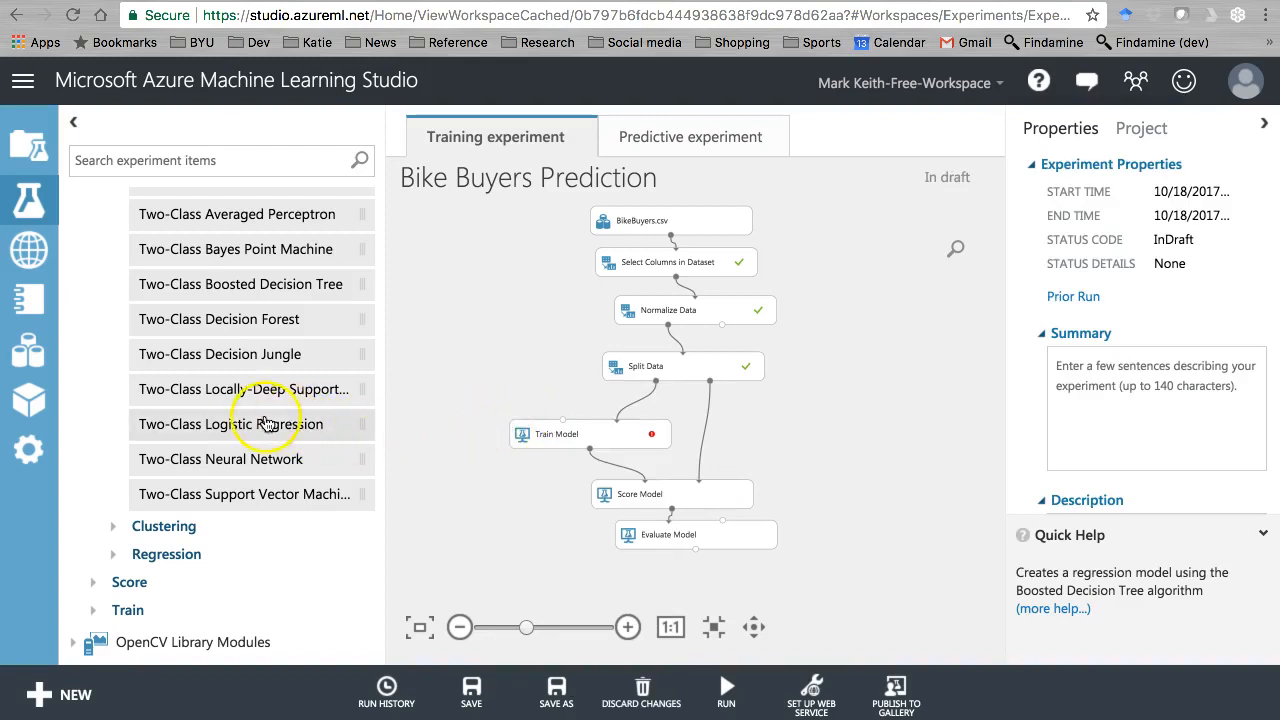
pyautogui.moveTo(198, 427)
pyautogui.mouseDown()
pyautogui.moveTo(443, 366)
pyautogui.moveTo(500, 370)
pyautogui.moveTo(543, 423)
pyautogui.moveTo(562, 423)
pyautogui.mouseUp()
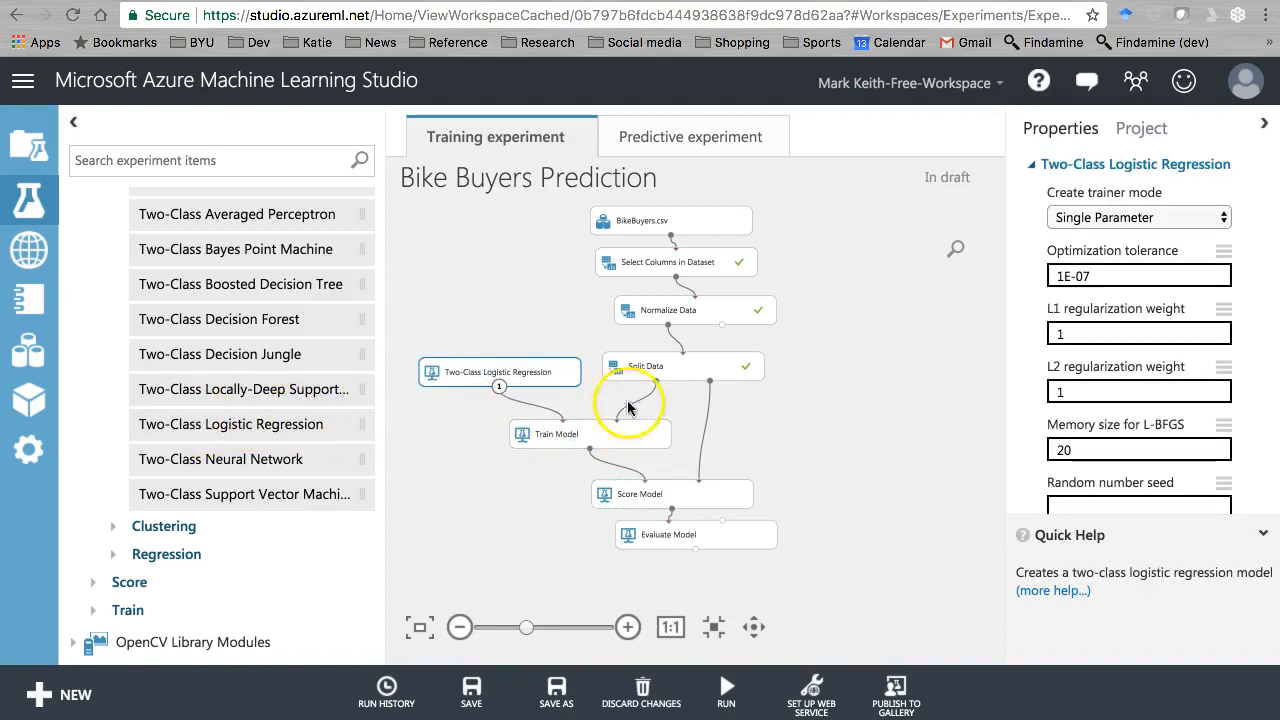
# - In Select Columns in Dataset, remove PurchaseBikeNumeric from the selected columns and add Purchased Bike instead
pyautogui.click(662, 265)
pyautogui.click(1128, 328)
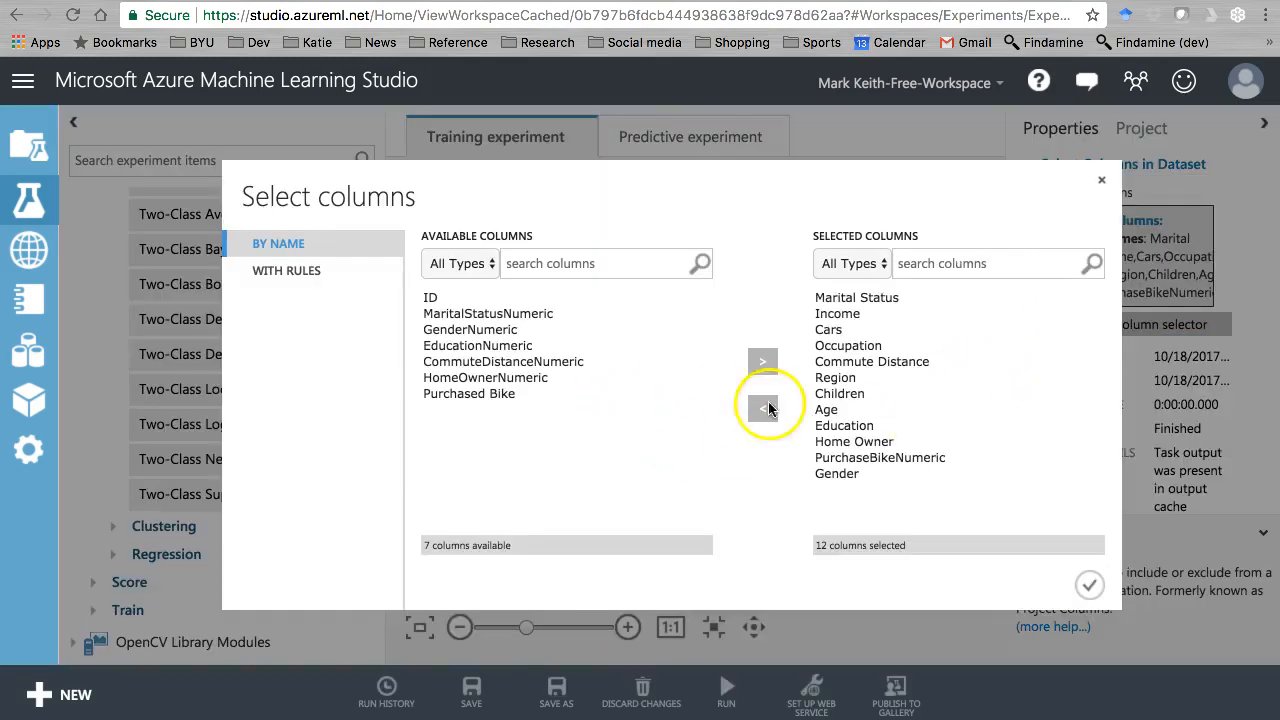
pyautogui.click(866, 458)
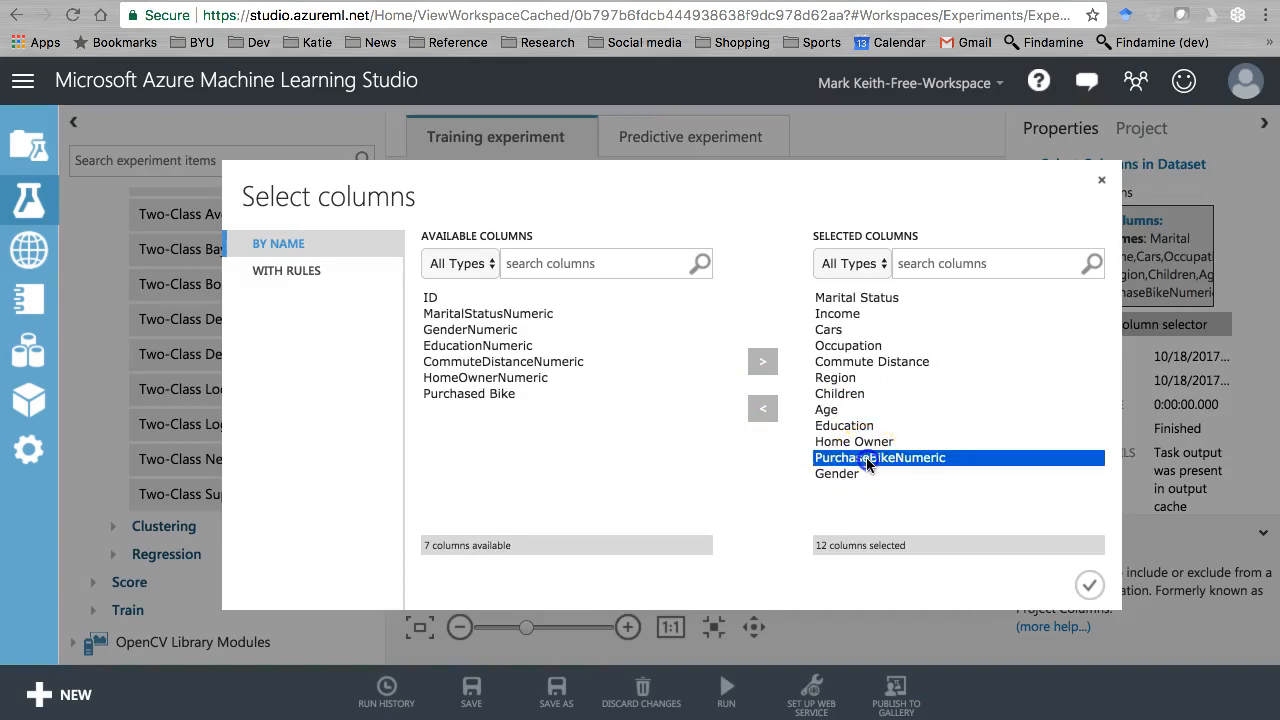
pyautogui.click(763, 408)
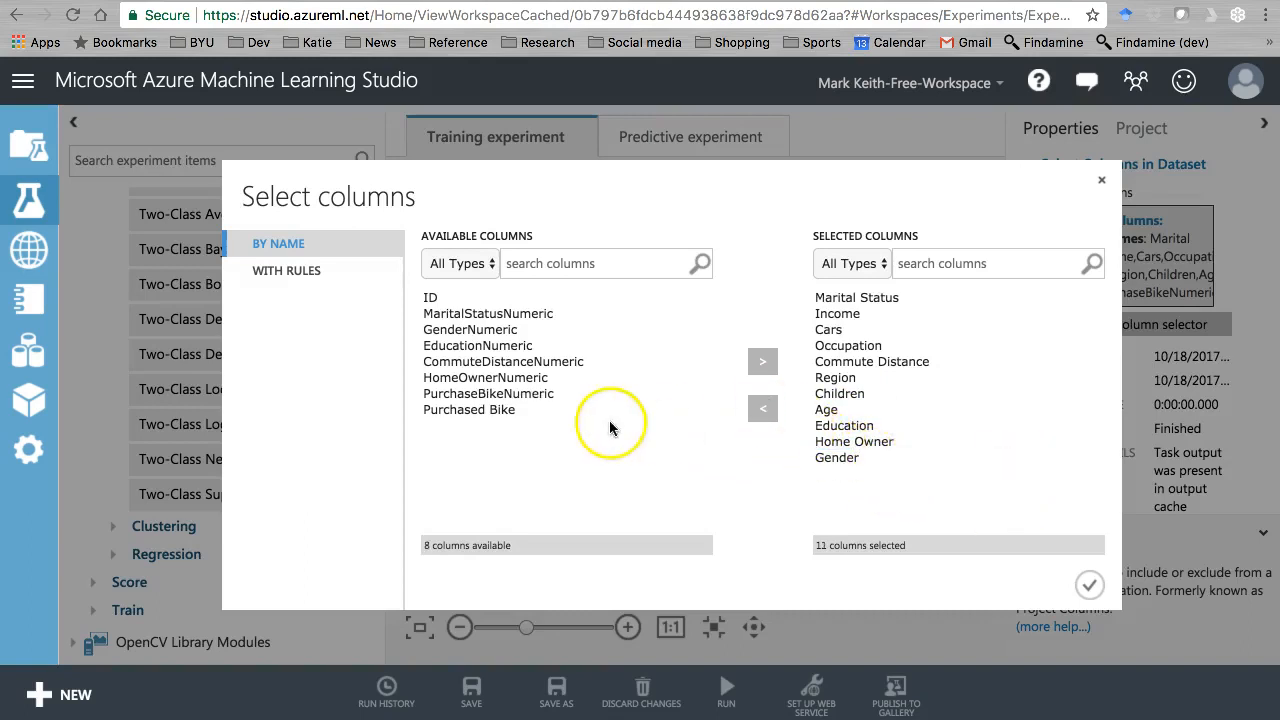
pyautogui.click(491, 409)
pyautogui.click(763, 361)
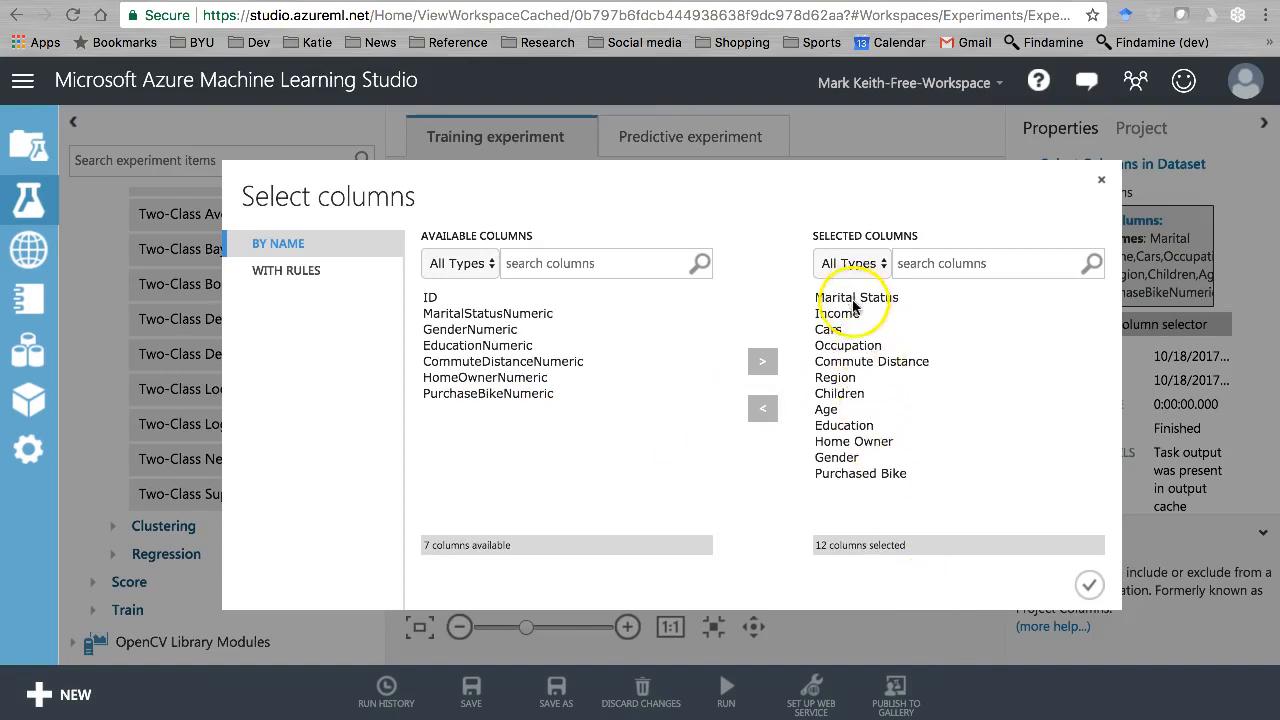
pyautogui.click(1089, 584)
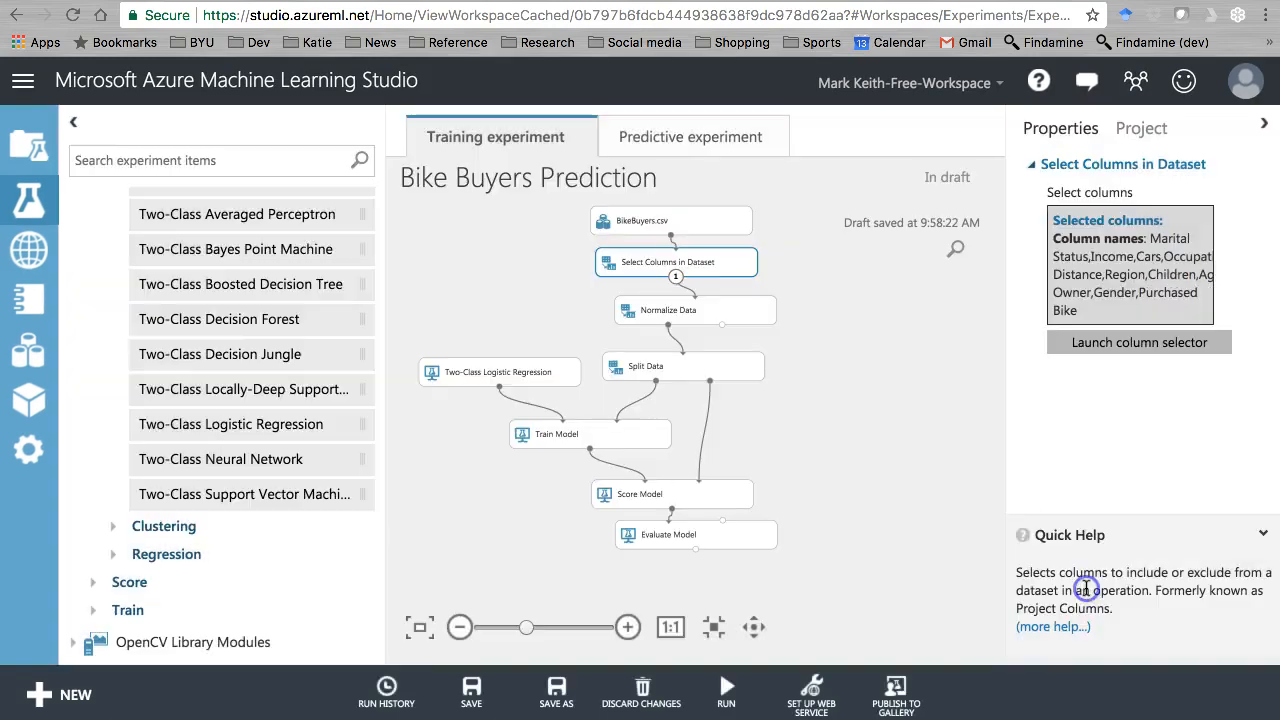
# - Change the Train Model label column from PurchaseBikeNumeric to Purchased Bike
pyautogui.click(598, 436)
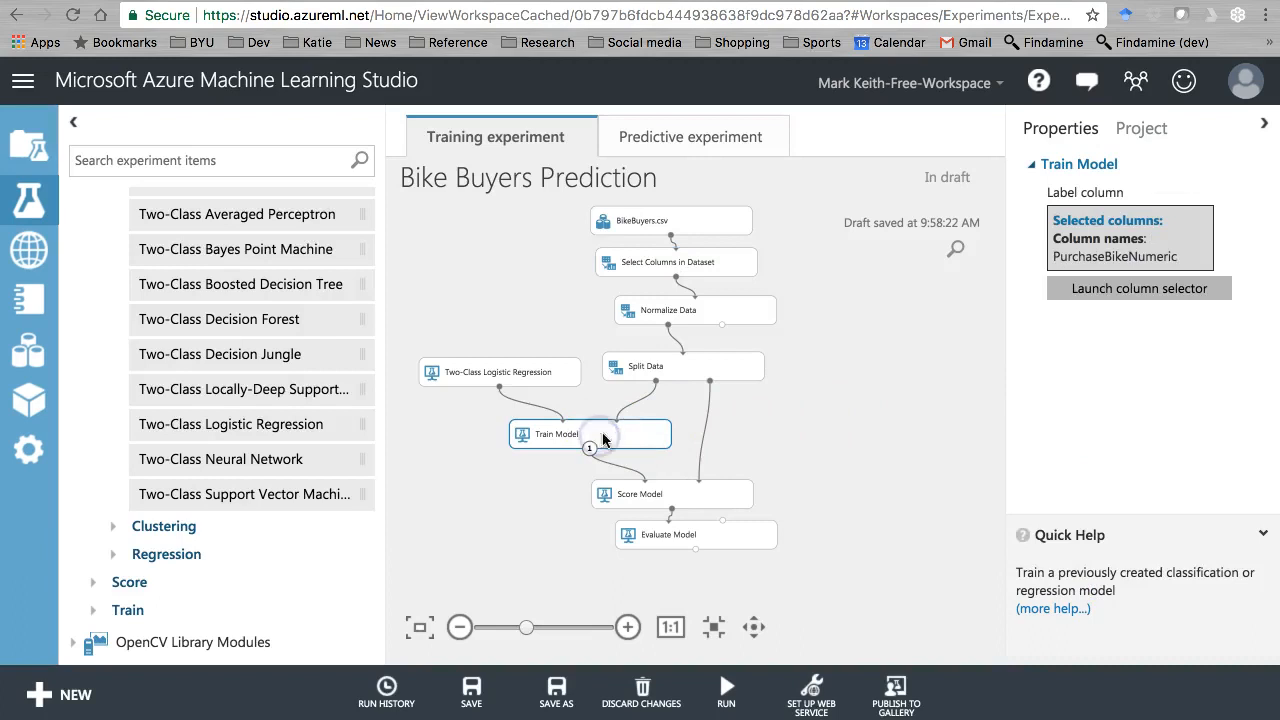
pyautogui.click(1125, 290)
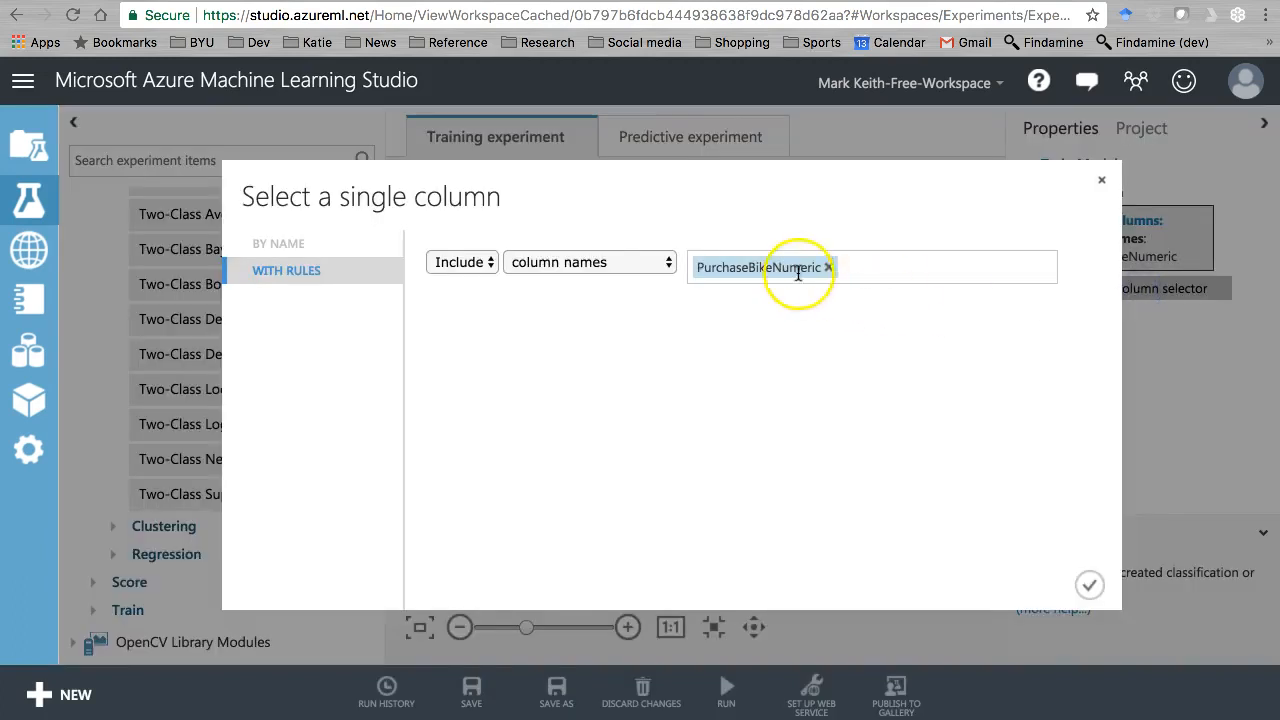
pyautogui.click(829, 267)
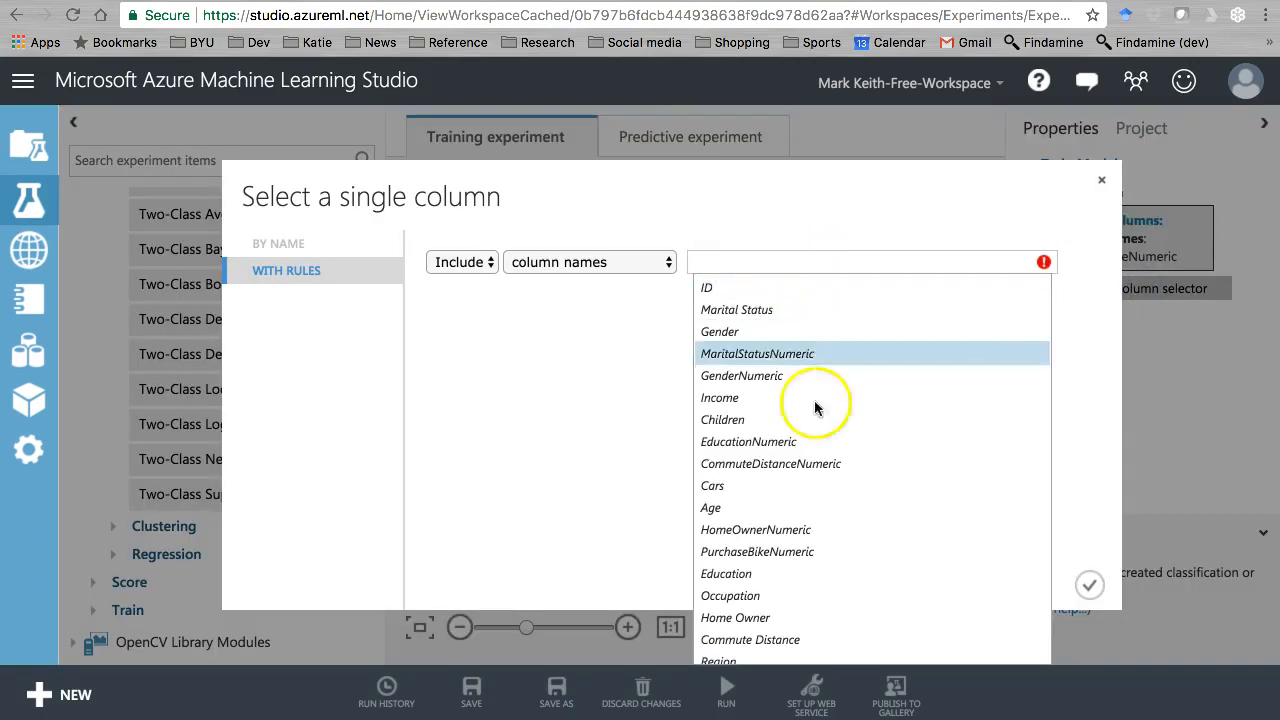
pyautogui.scroll(-3, 834, 482)
pyautogui.scroll(3, 830, 478)
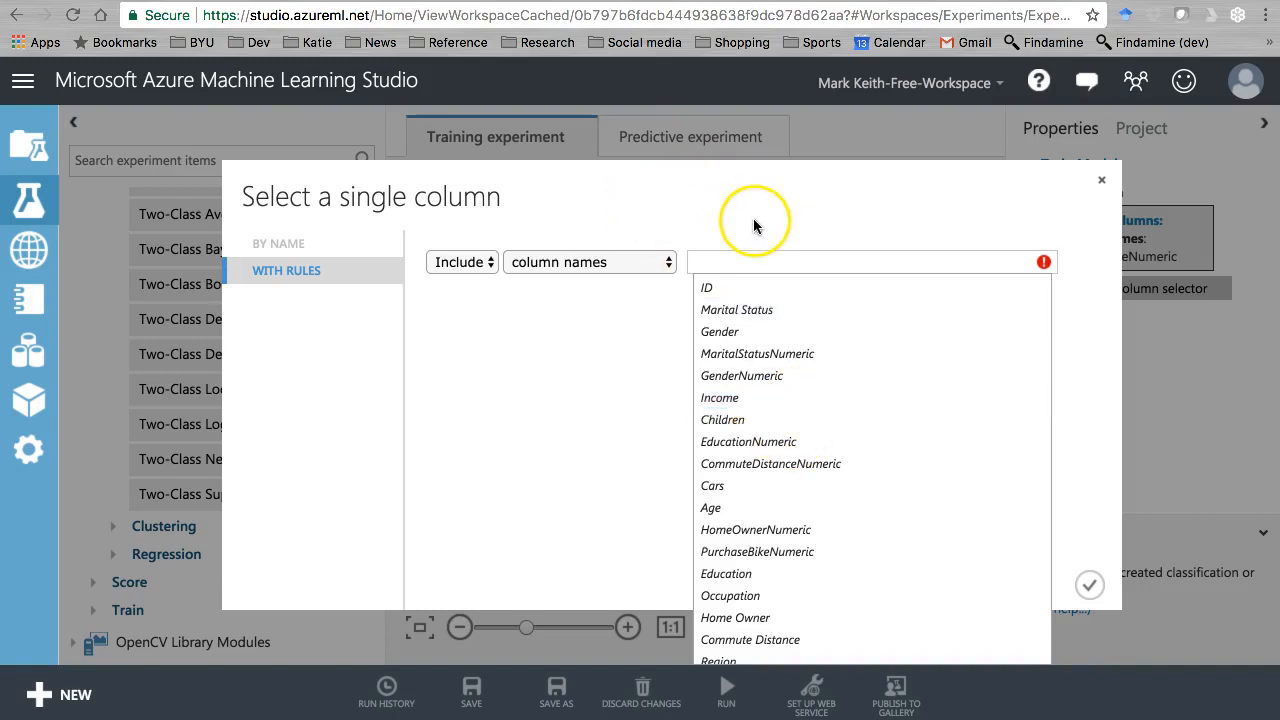
pyautogui.scroll(-1, 830, 455)
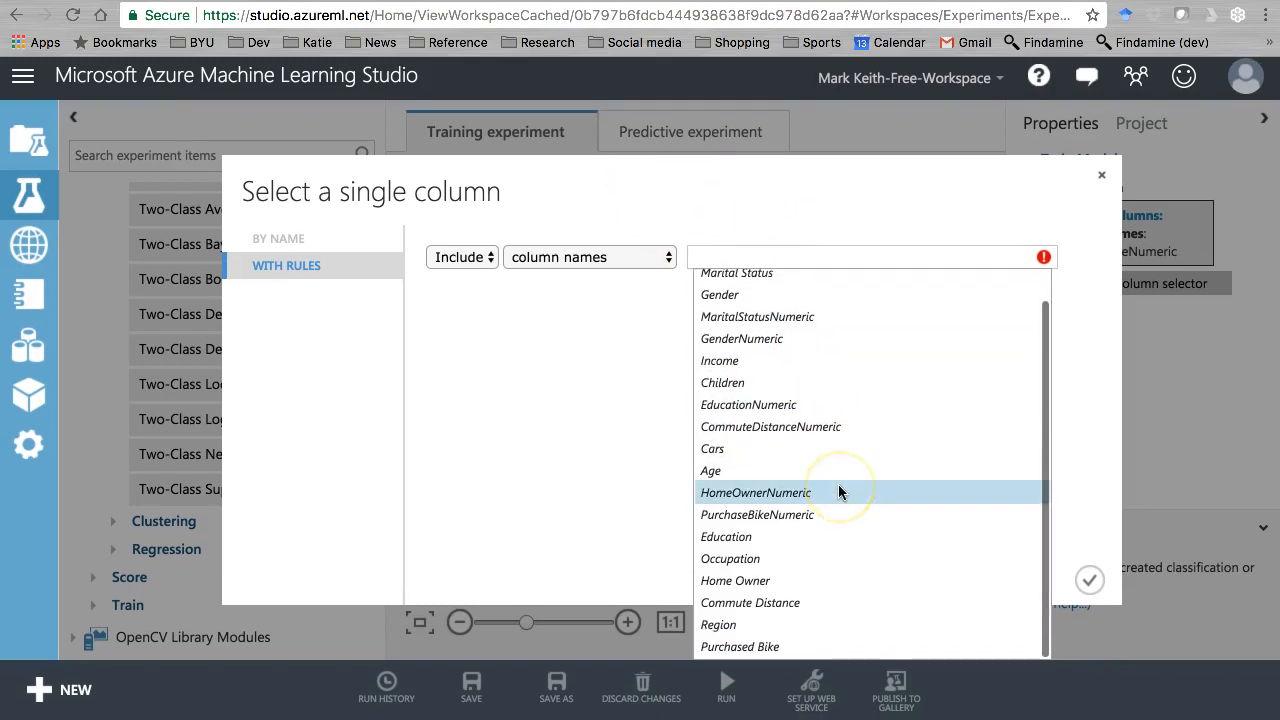
pyautogui.click(796, 652)
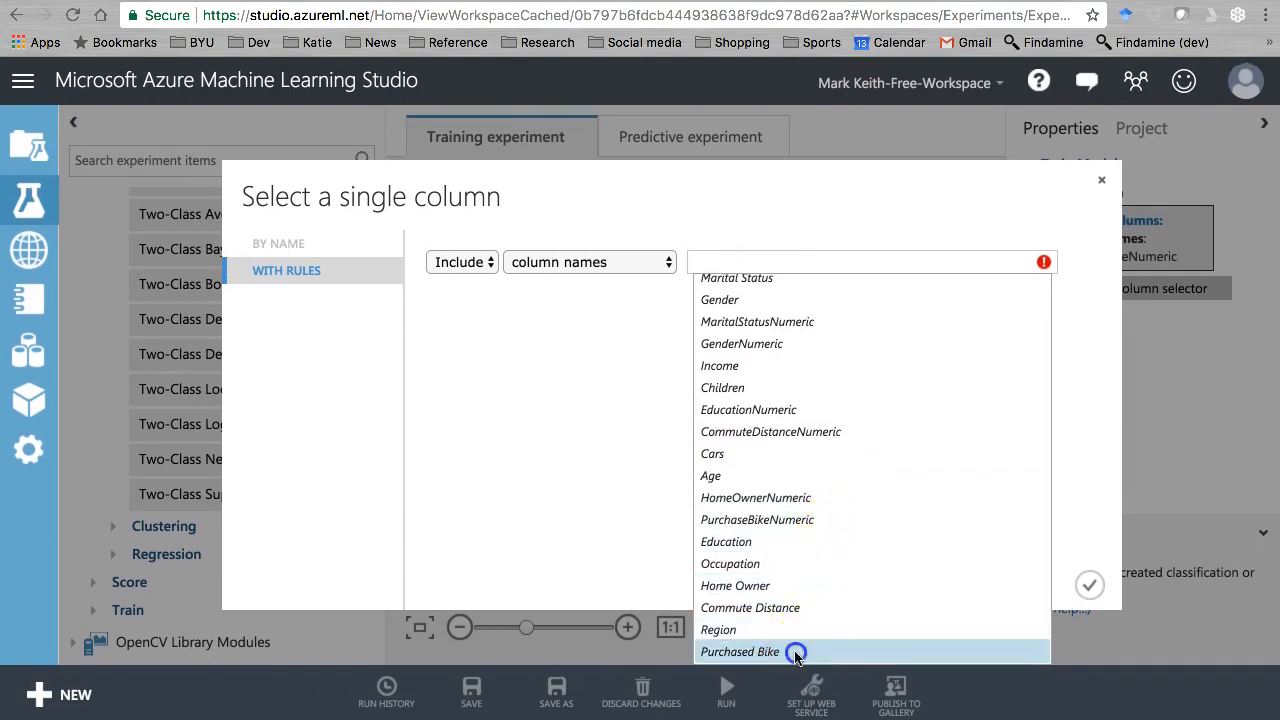
pyautogui.click(1091, 592)
# - Tidy the experiment layout by slightly repositioning the modules from BikeBuyers.csv through Train Model, including Two-Class Logistic Regression, to even out their spacing
pyautogui.click(695, 226)
pyautogui.moveTo(700, 258); pyautogui.dragTo(702, 266)
pyautogui.moveTo(721, 313); pyautogui.dragTo(725, 316)
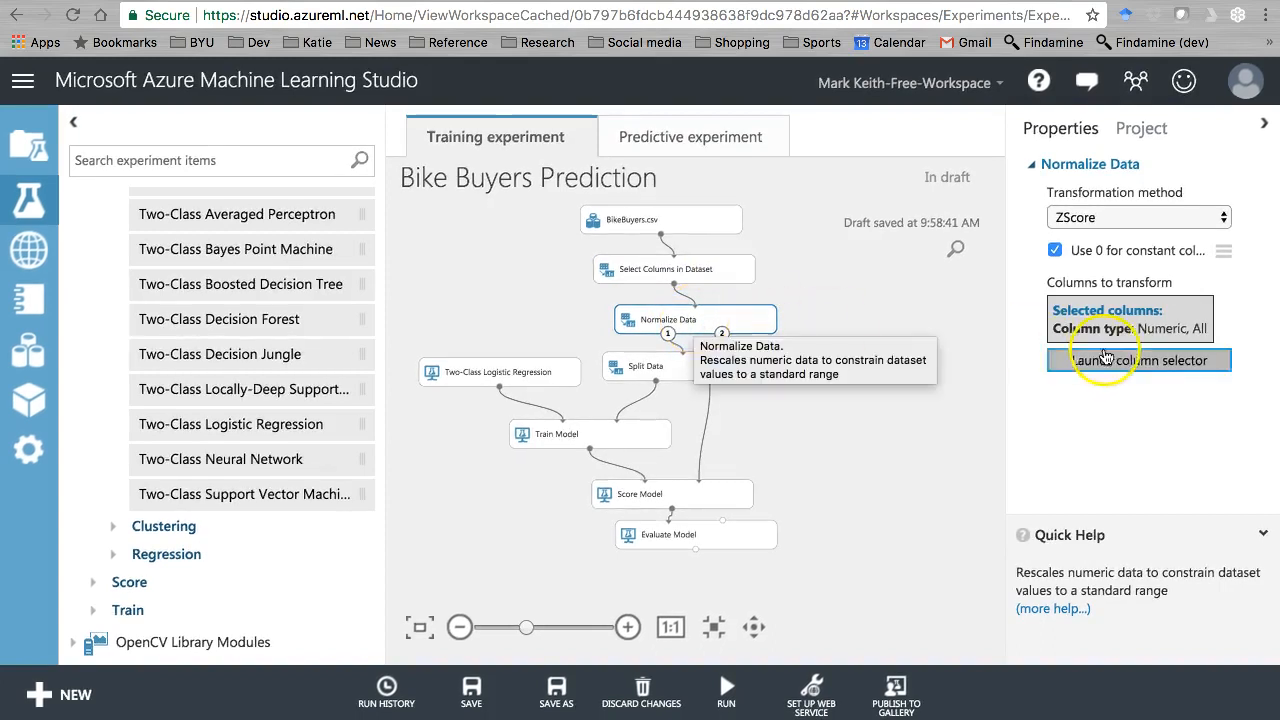
pyautogui.click(719, 371)
pyautogui.moveTo(719, 371); pyautogui.dragTo(715, 380)
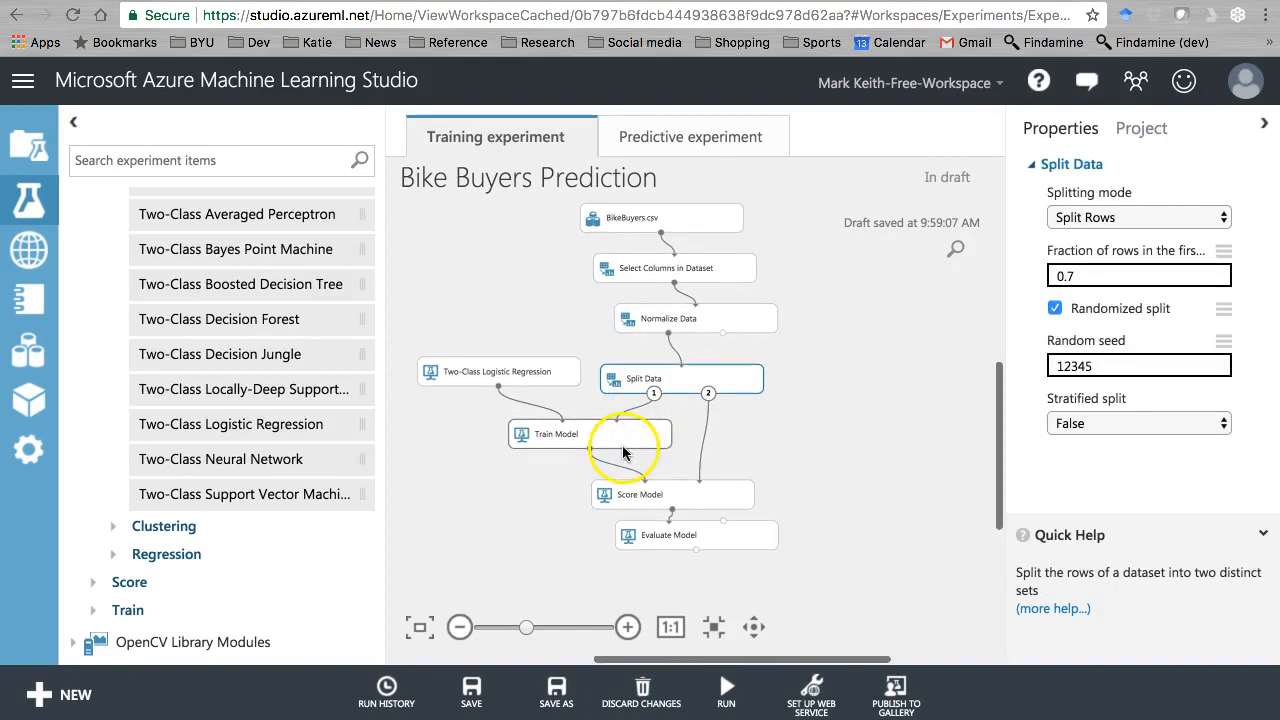
pyautogui.moveTo(589, 435); pyautogui.dragTo(599, 442)
pyautogui.moveTo(530, 371); pyautogui.dragTo(531, 382)
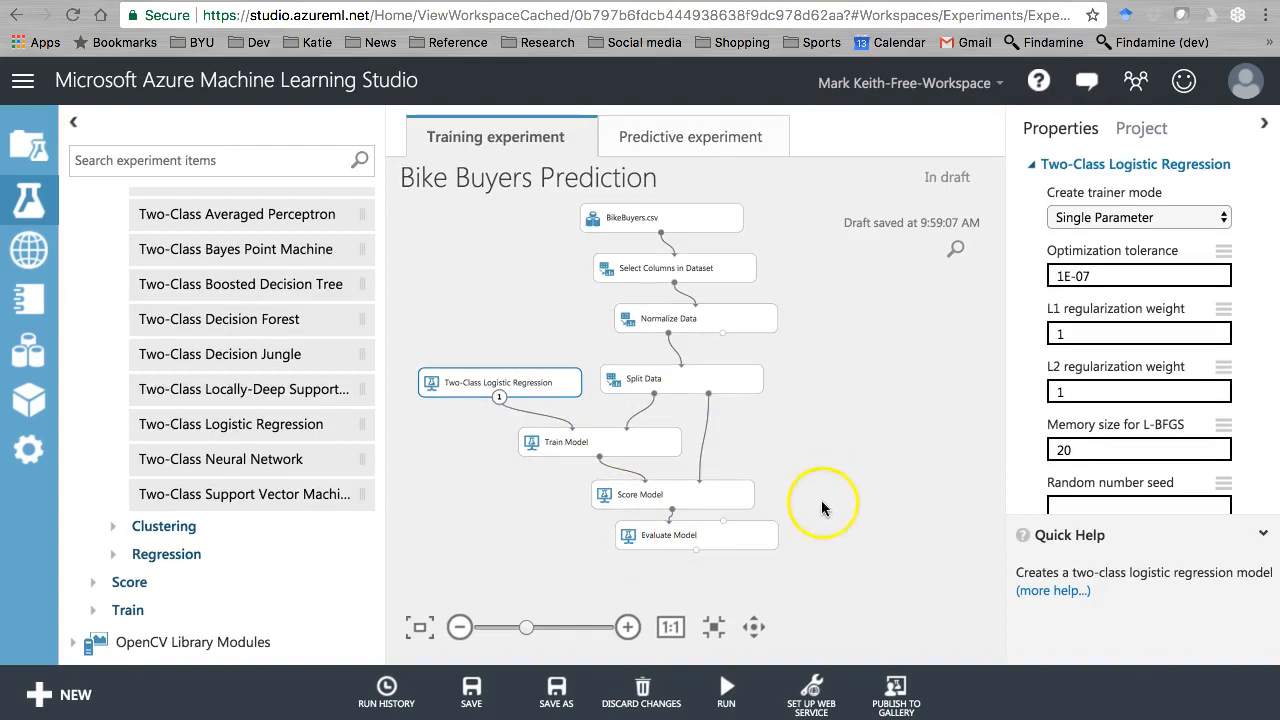
# - Run the experiment with the Evaluate Model module selected
pyautogui.click(726, 684)
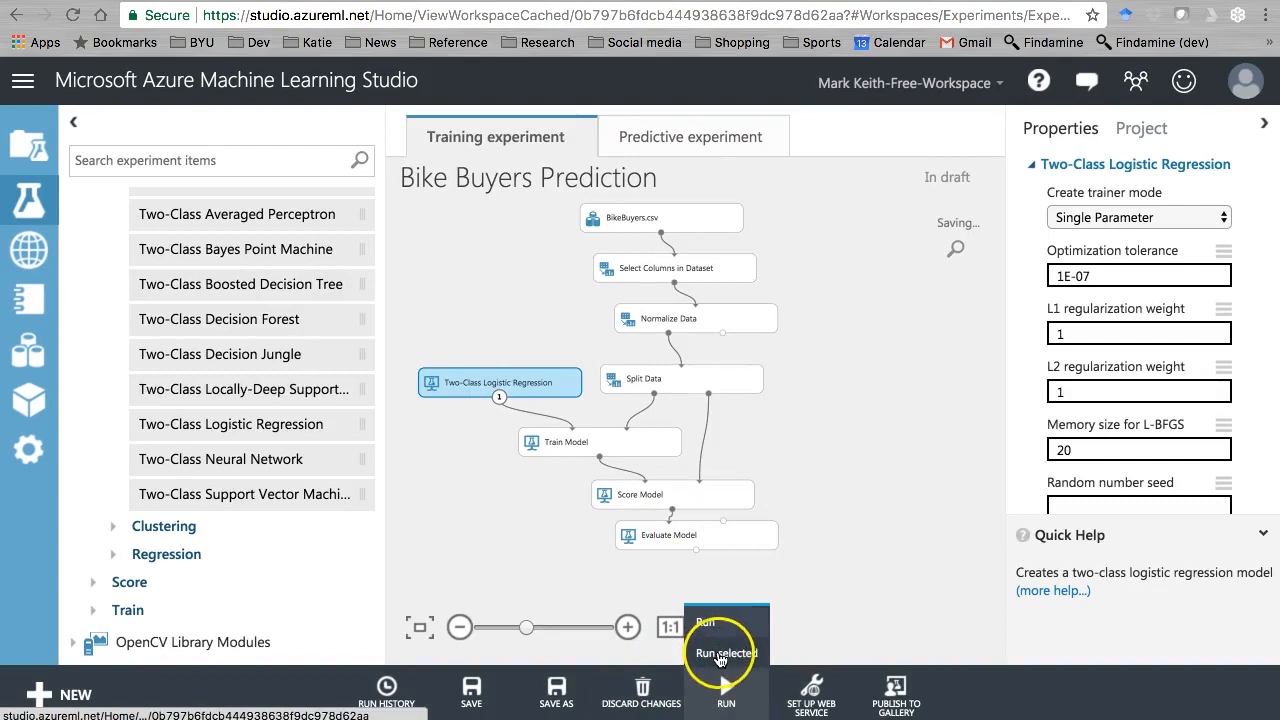
pyautogui.click(673, 535)
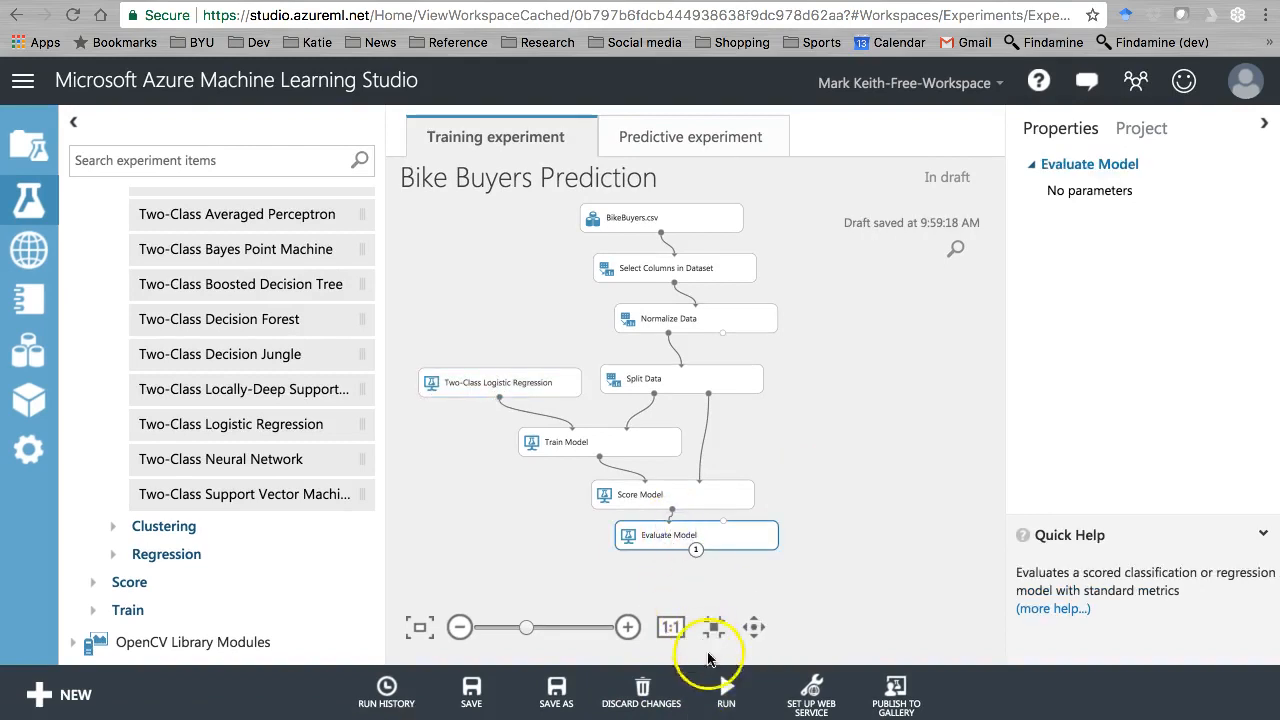
pyautogui.click(726, 684)
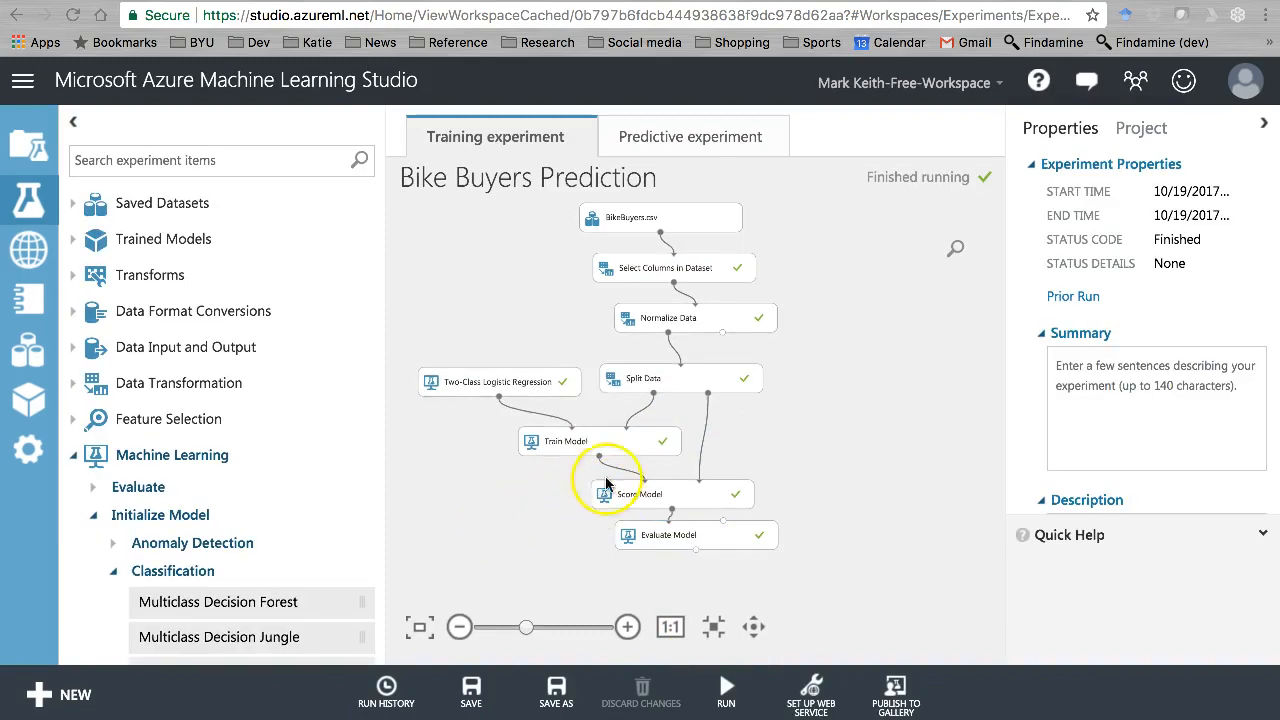
# - Visualize the trained model output of Train Model and examine its settings and feature weights, including commute distance and income
pyautogui.rightClick(572, 440)
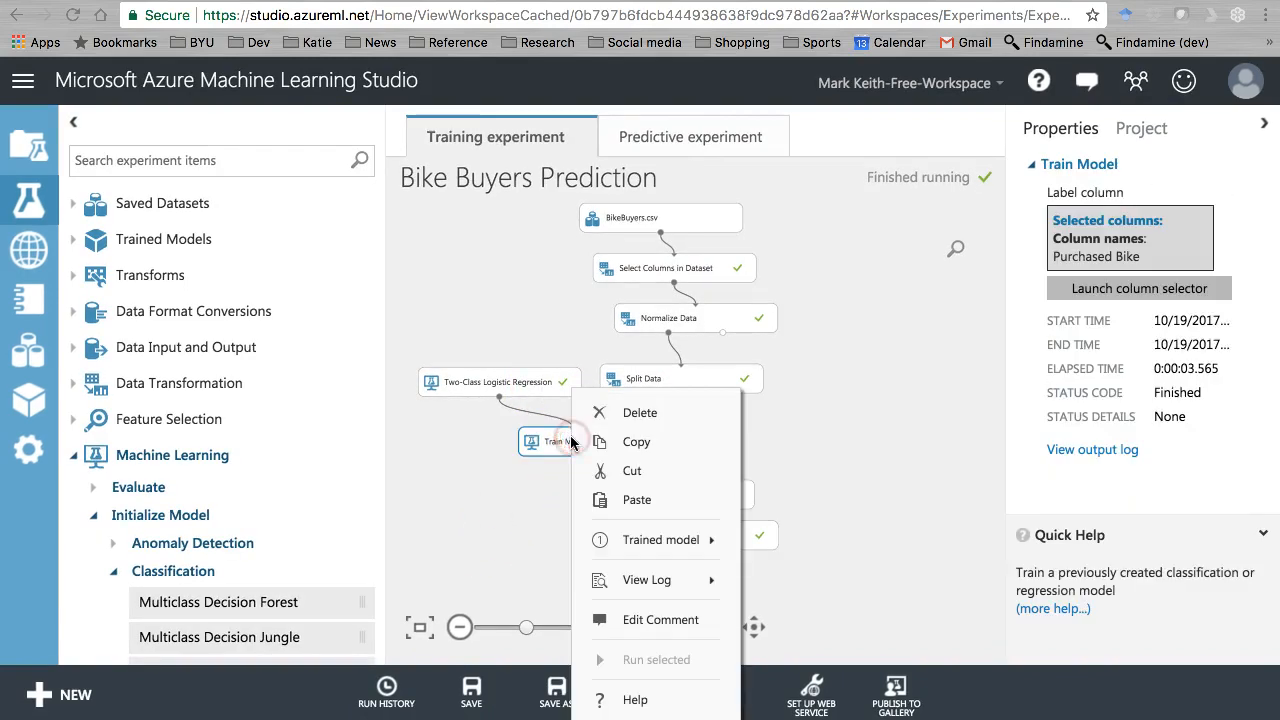
pyautogui.click(674, 540)
pyautogui.click(815, 462)
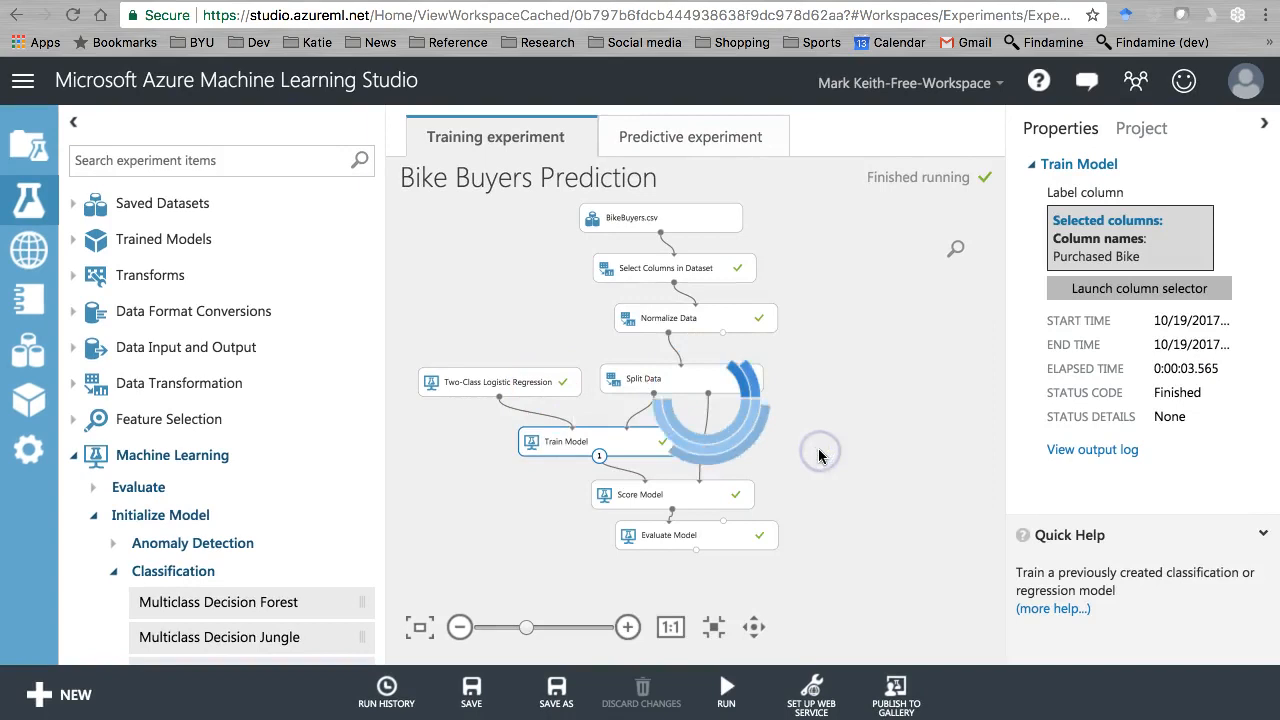
pyautogui.scroll(-5, 450, 424)
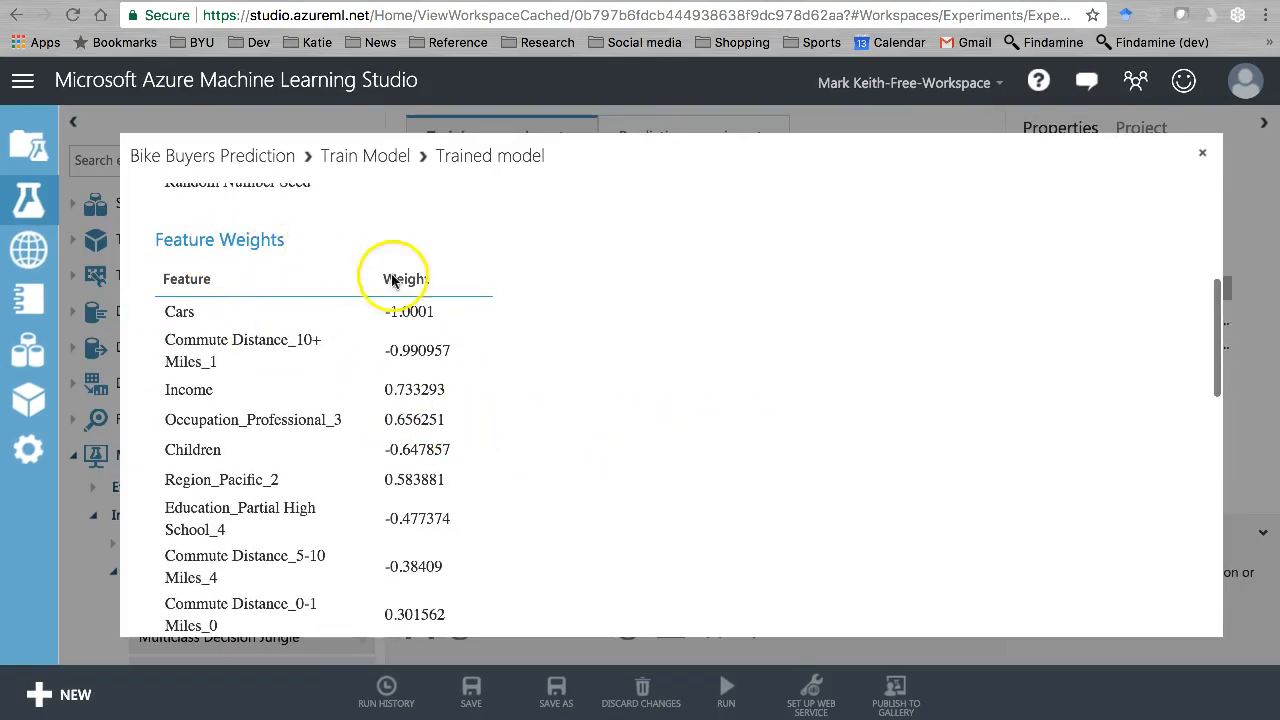
pyautogui.scroll(5, 522, 350)
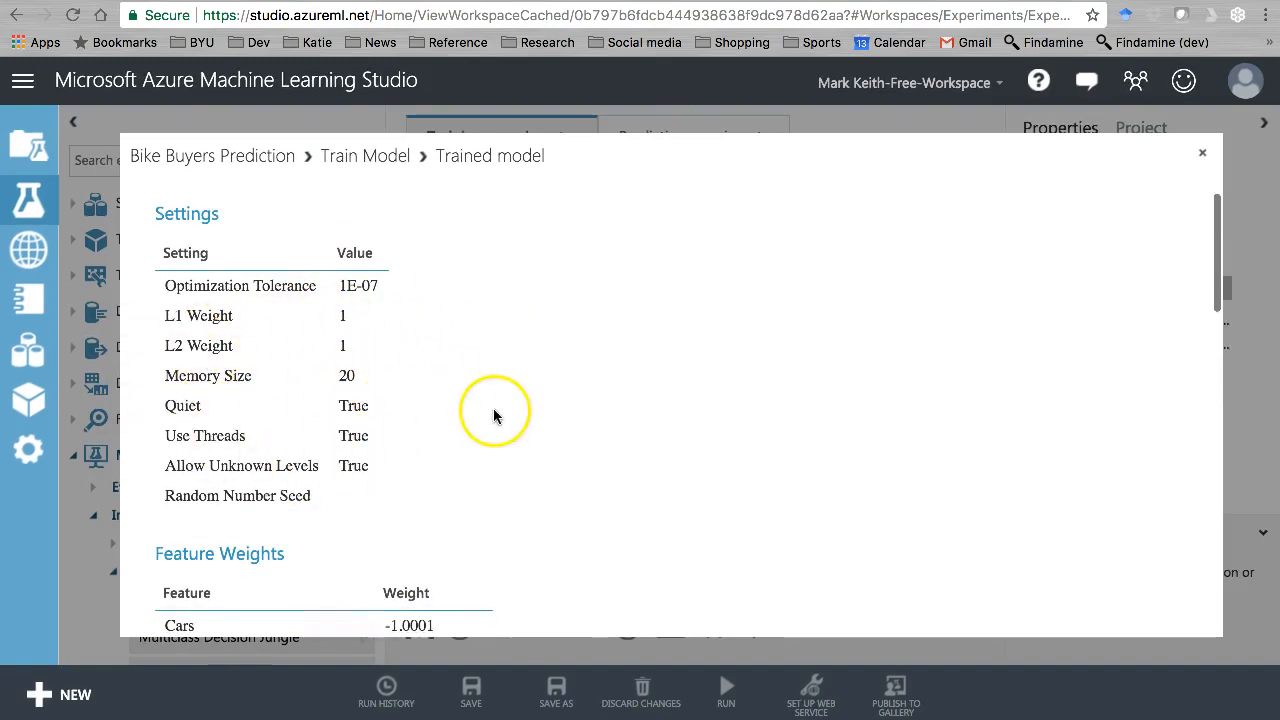
pyautogui.scroll(-1, 499, 410)
pyautogui.scroll(-5, 500, 414)
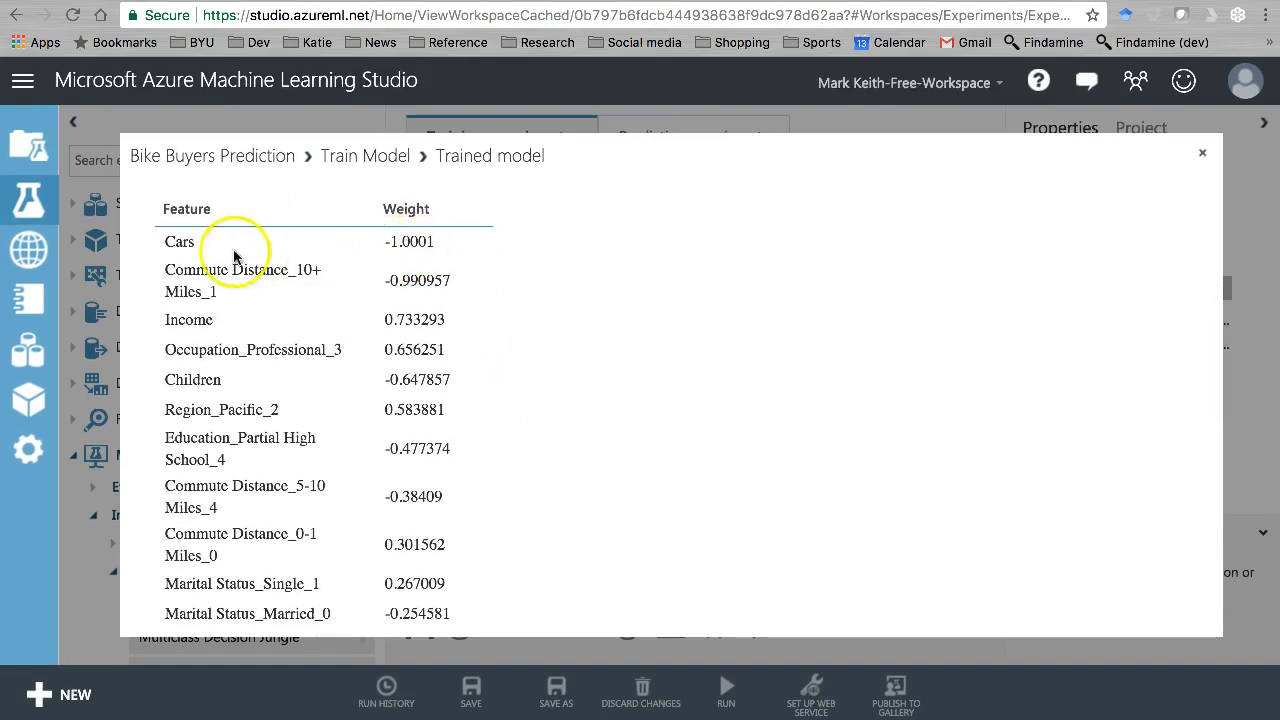
pyautogui.moveTo(386, 248); pyautogui.dragTo(420, 282)
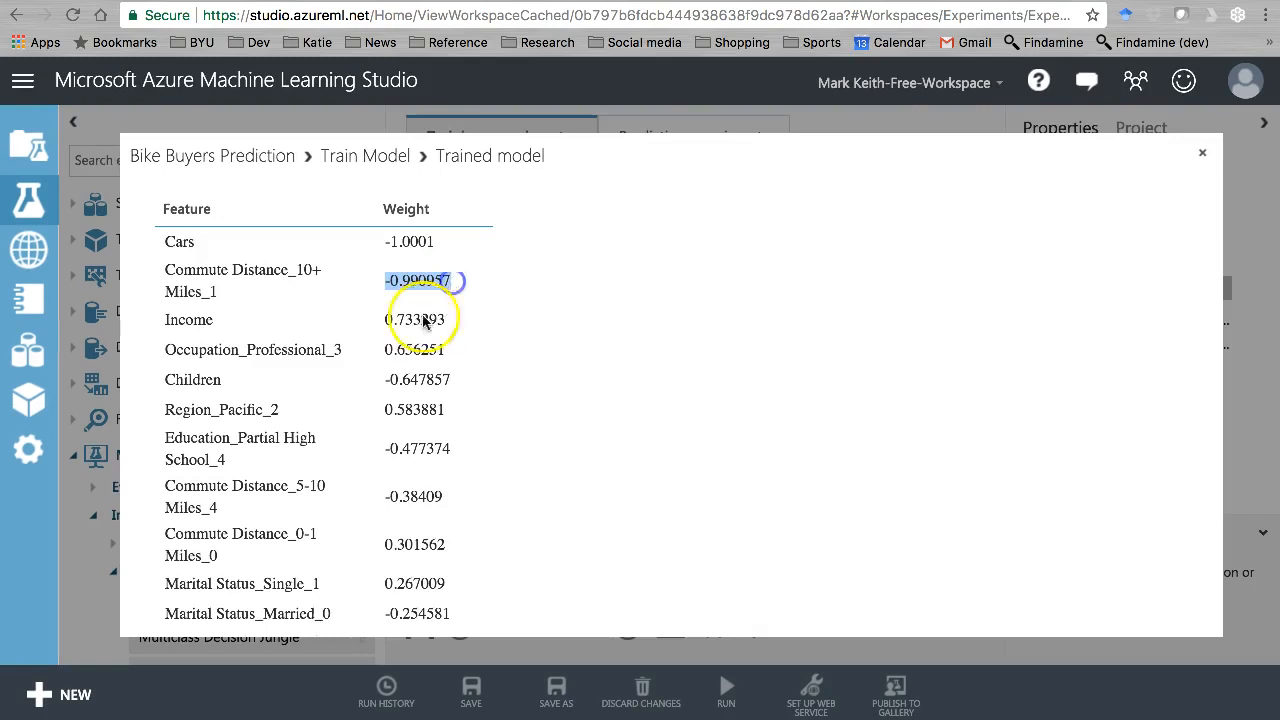
pyautogui.moveTo(383, 320); pyautogui.dragTo(455, 322)
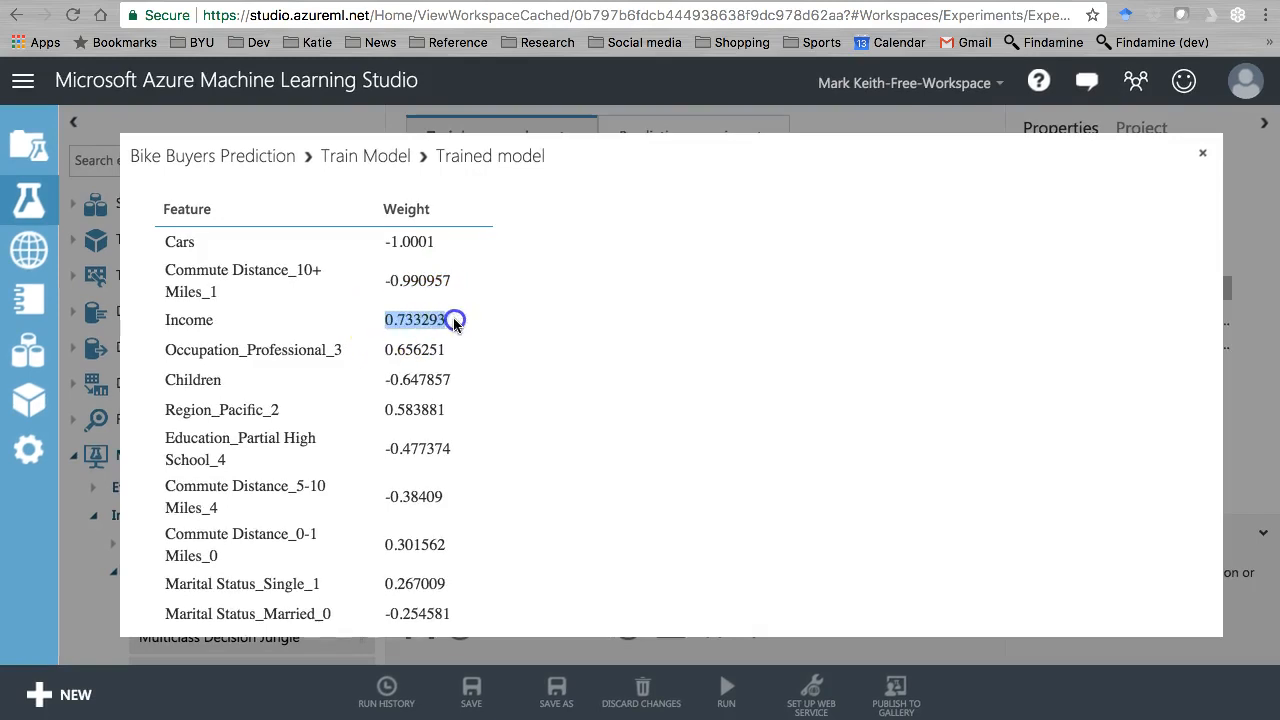
# - Examine the remaining feature weights of the trained model, including gender, age, education and region, and close the visualization
pyautogui.click(460, 350)
pyautogui.scroll(-2, 468, 380)
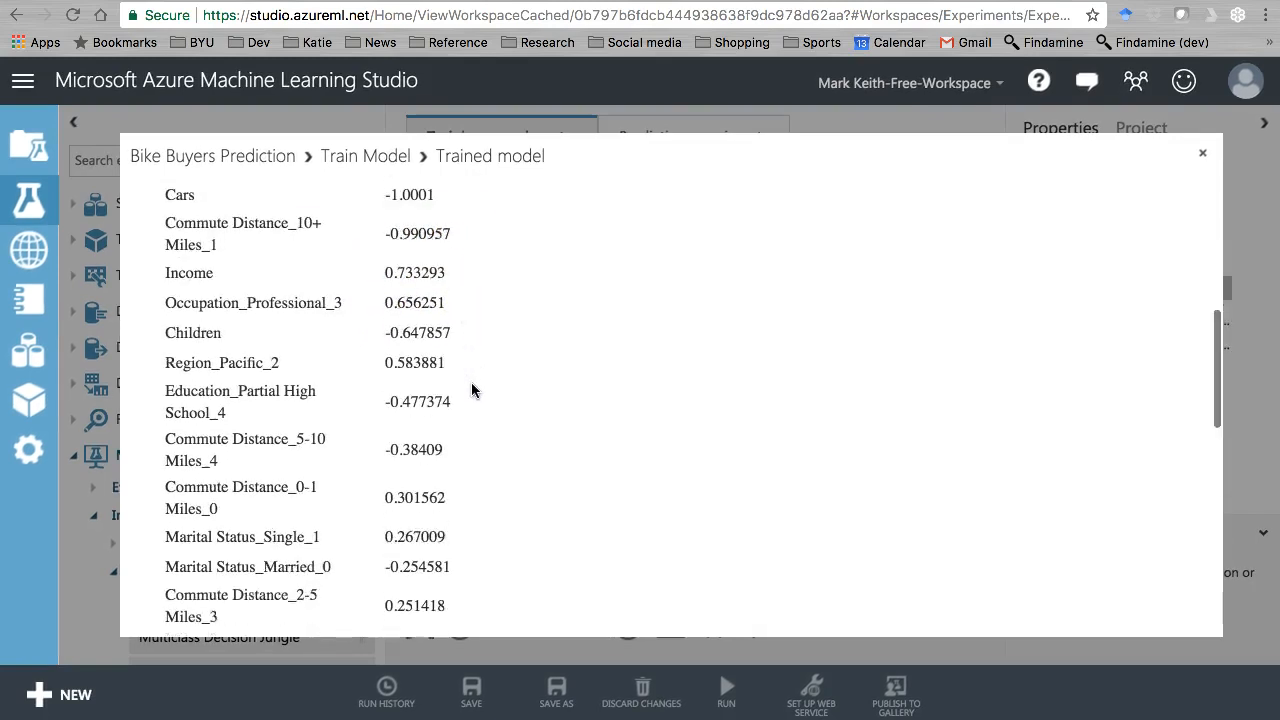
pyautogui.scroll(3, 407, 273)
pyautogui.scroll(-8, 514, 414)
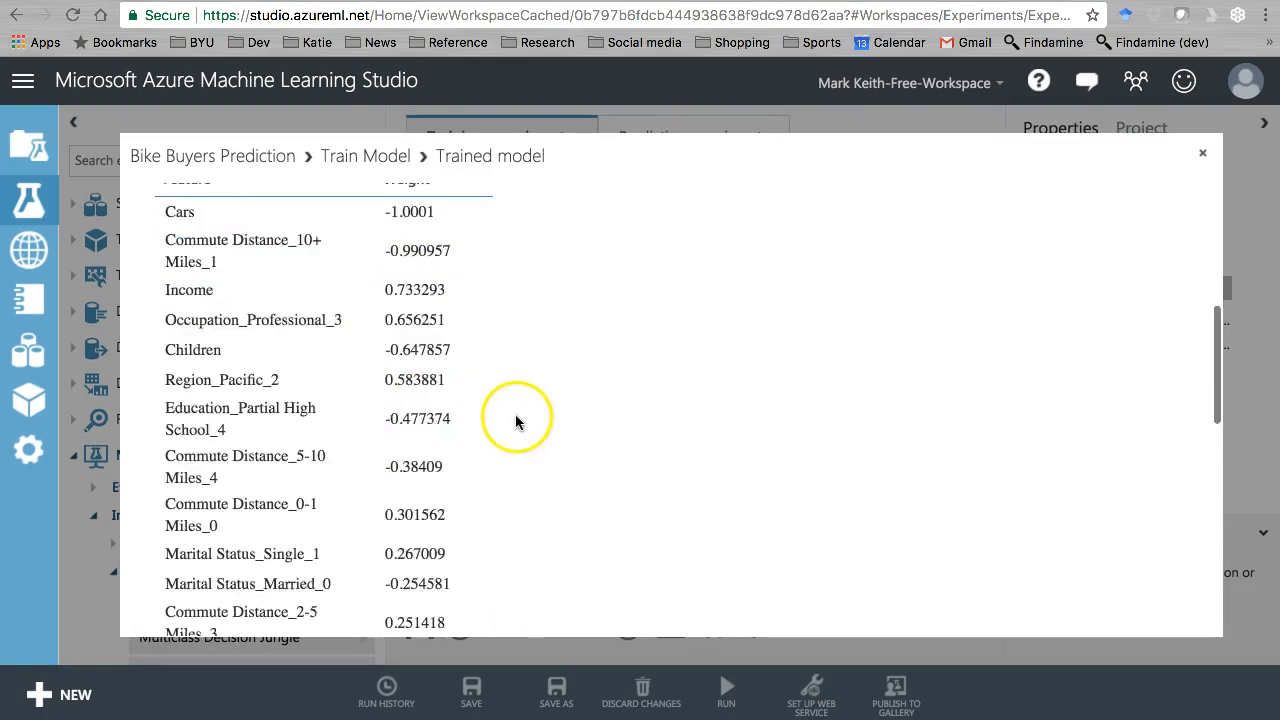
pyautogui.scroll(-1, 514, 414)
pyautogui.scroll(-2, 366, 305)
pyautogui.scroll(-1, 367, 310)
pyautogui.scroll(2, 367, 310)
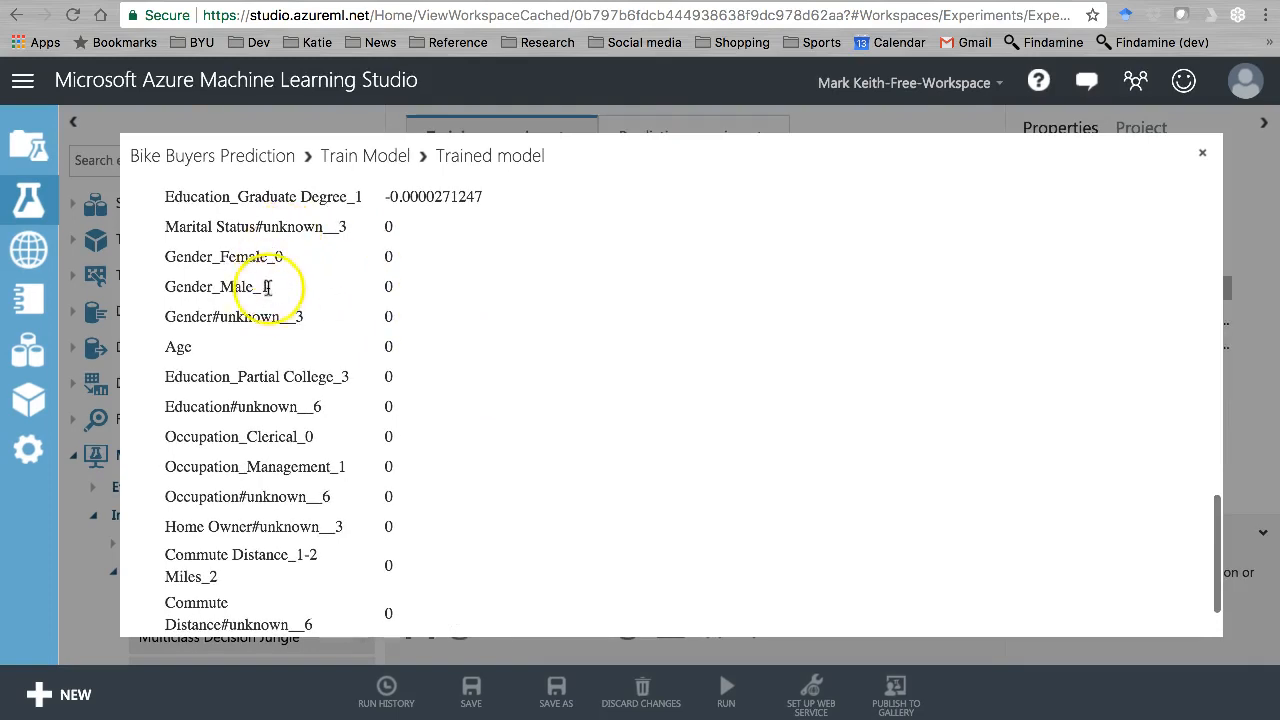
pyautogui.scroll(-1, 330, 366)
pyautogui.scroll(1, 322, 372)
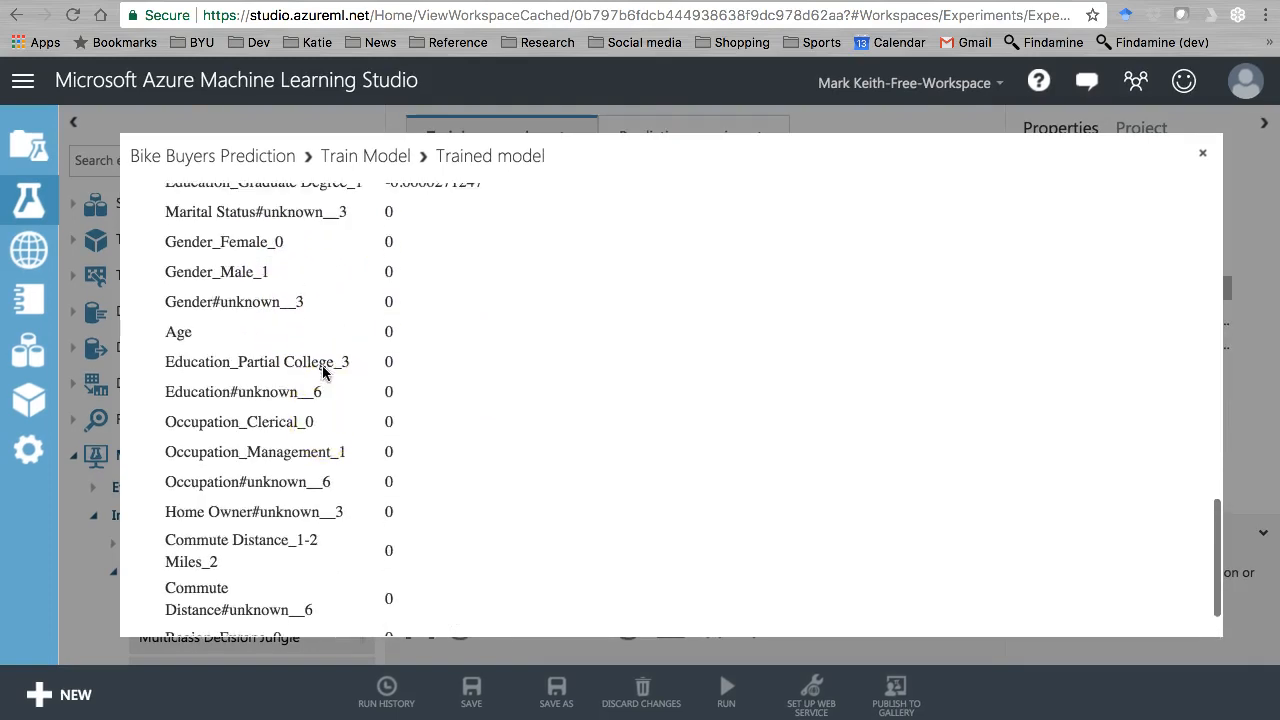
pyautogui.scroll(-1, 280, 352)
pyautogui.scroll(3, 300, 365)
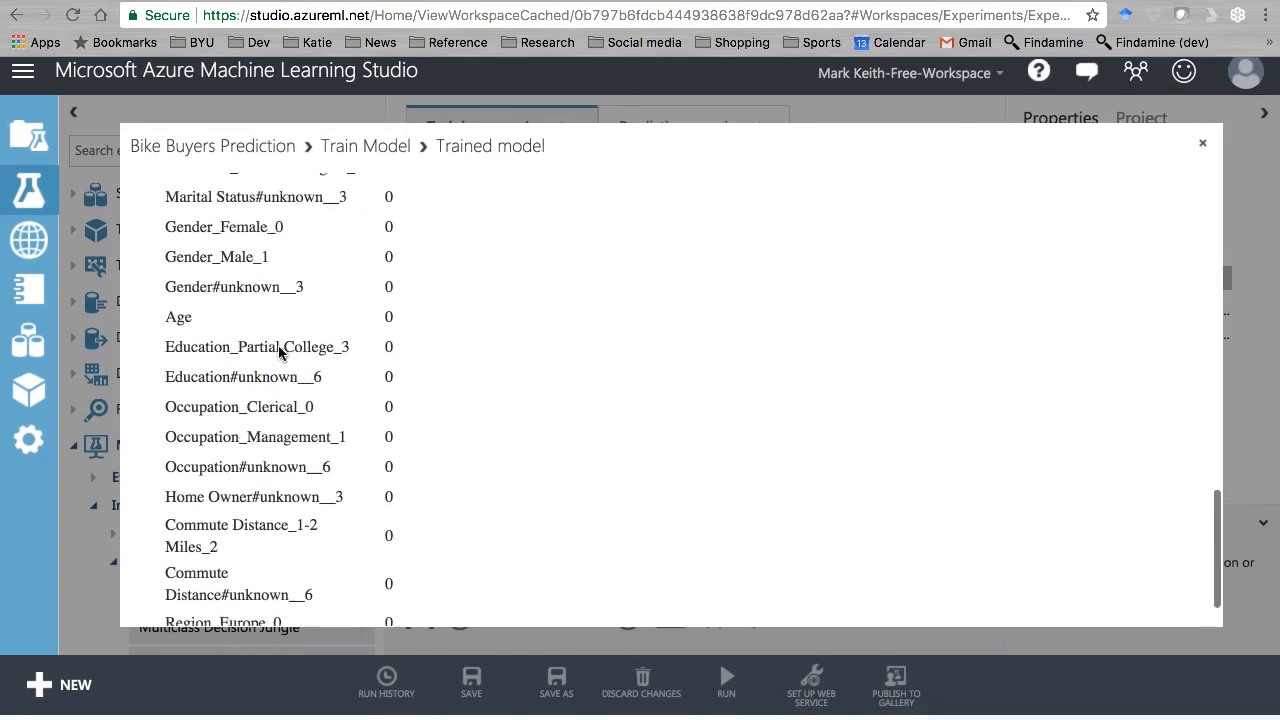
pyautogui.scroll(-4, 313, 372)
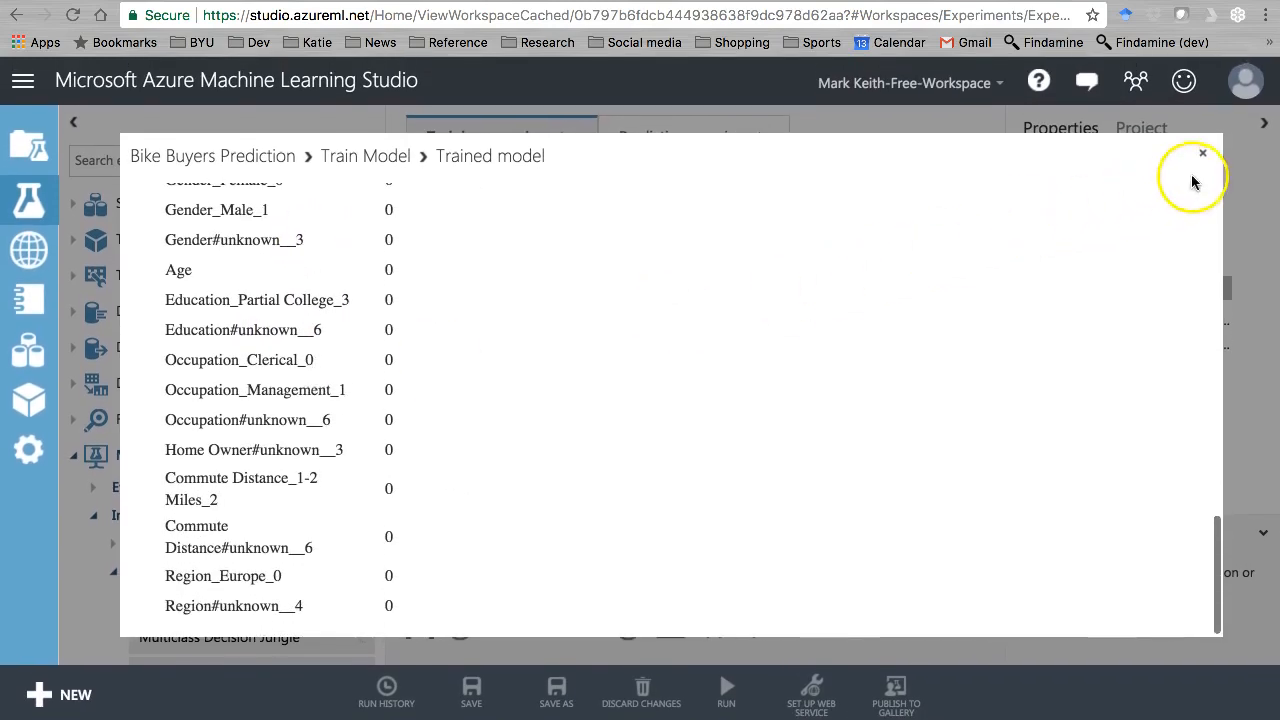
pyautogui.click(1201, 148)
# - Visualize the scored dataset of Score Model and bring the Purchased Bike, Scored Labels and Scored Probabilities columns into view
pyautogui.rightClick(654, 535)
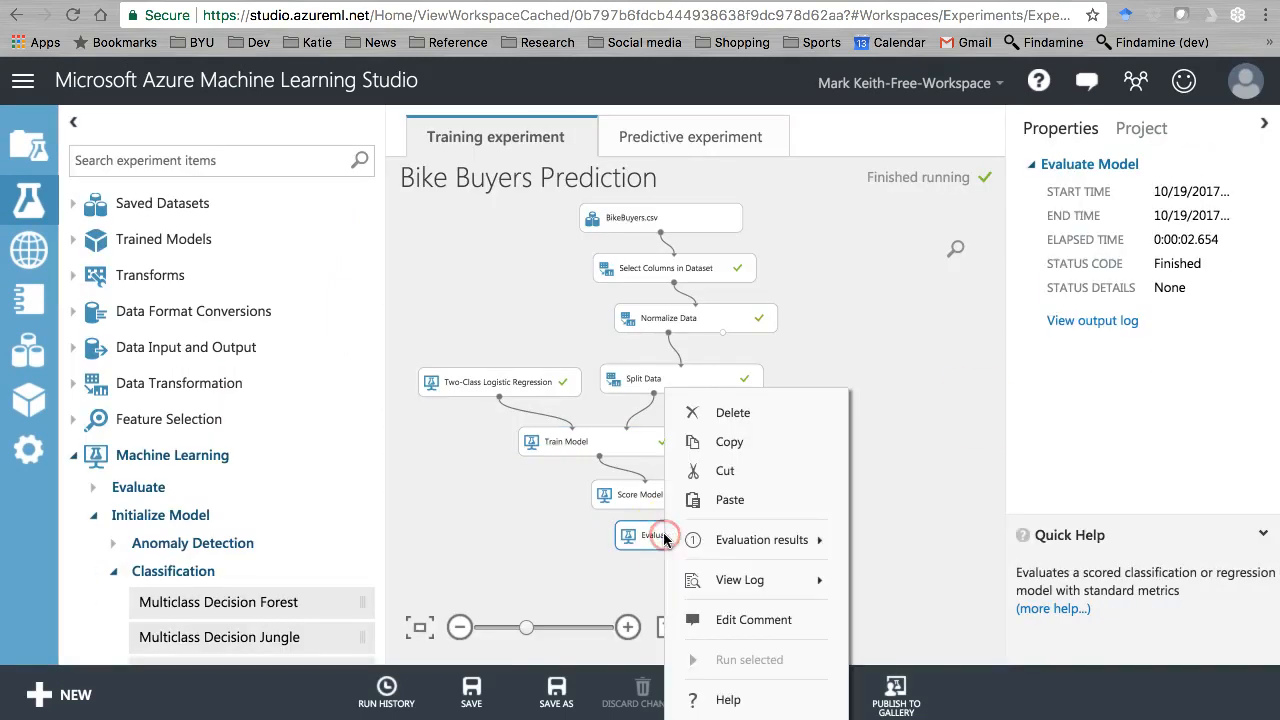
pyautogui.rightClick(620, 505)
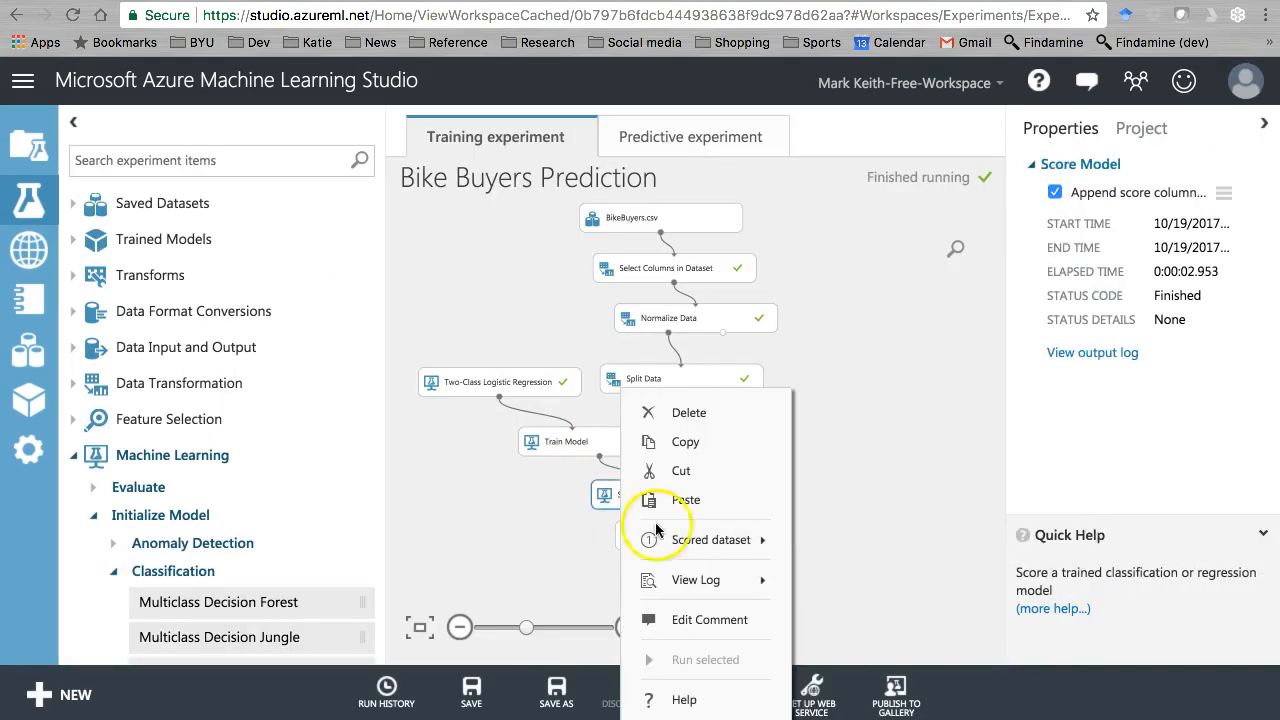
pyautogui.moveTo(734, 537)
pyautogui.click(862, 460)
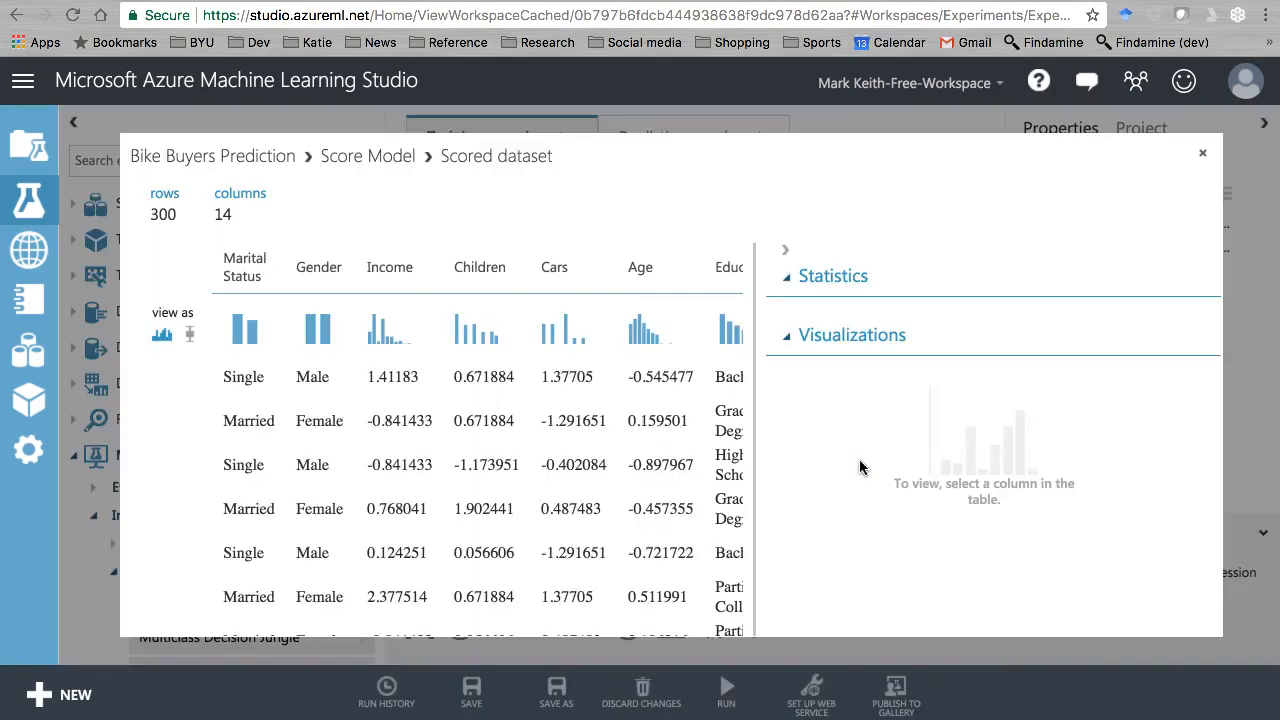
pyautogui.click(807, 342)
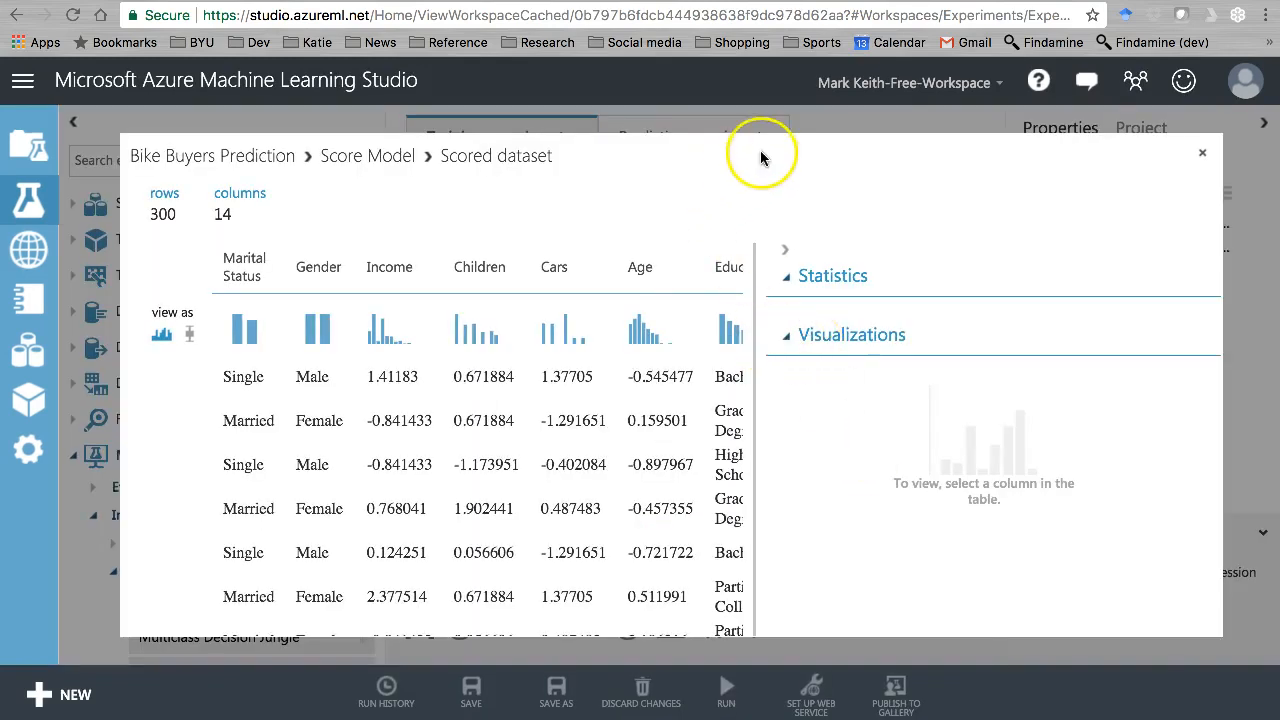
pyautogui.hscroll(10, 610, 476)
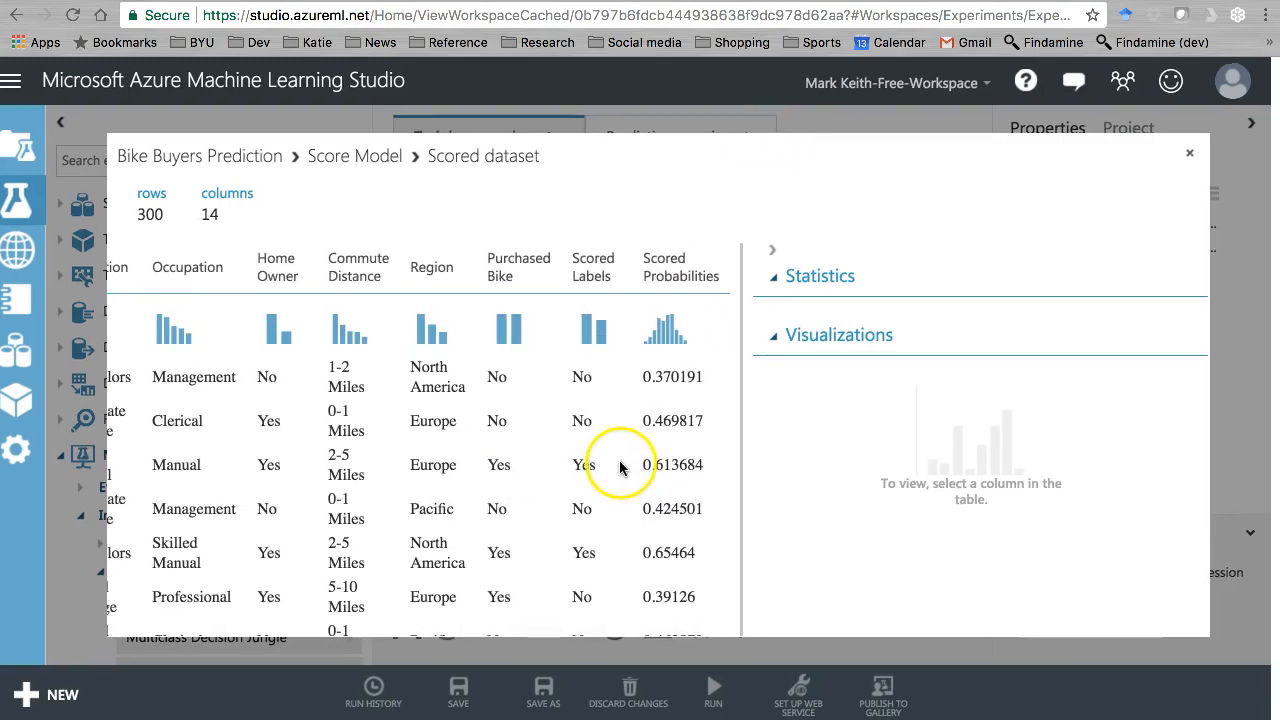
# - Compare the Purchased Bike and Scored Labels columns and view the statistics of Scored Labels and Scored Probabilities
pyautogui.click(600, 333)
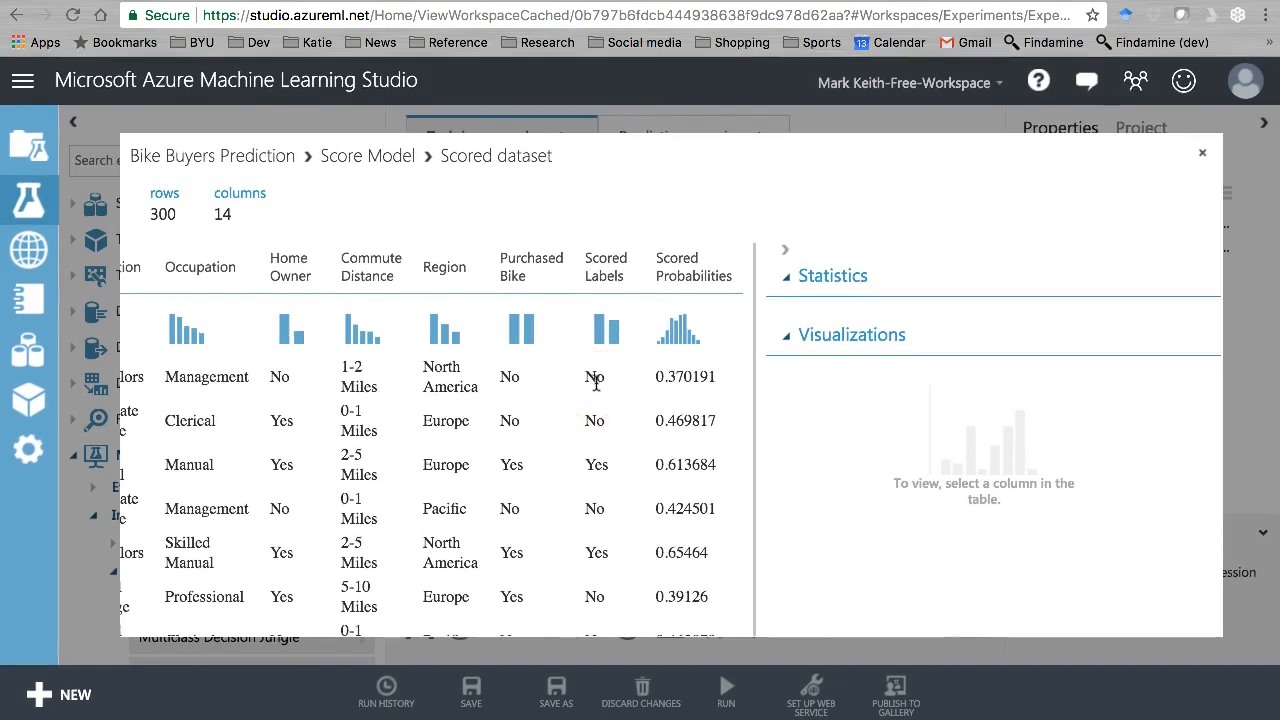
pyautogui.moveTo(586, 263); pyautogui.dragTo(645, 282)
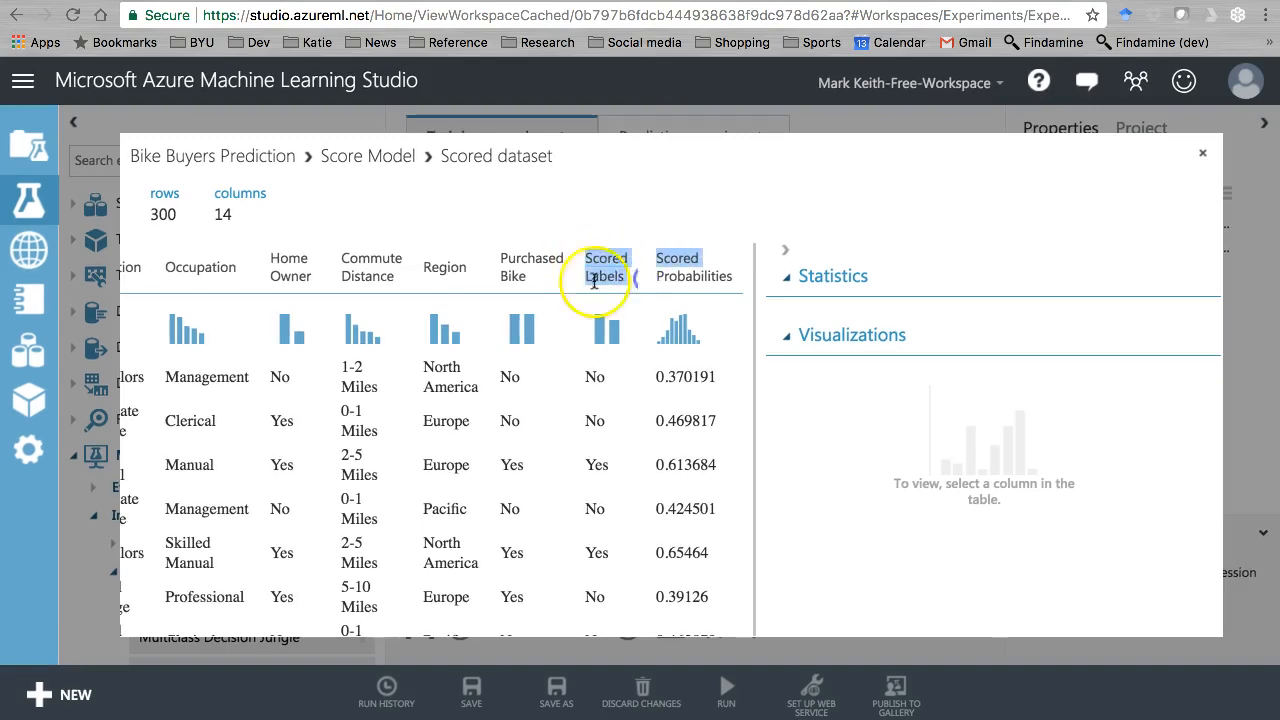
pyautogui.moveTo(500, 262); pyautogui.dragTo(527, 285)
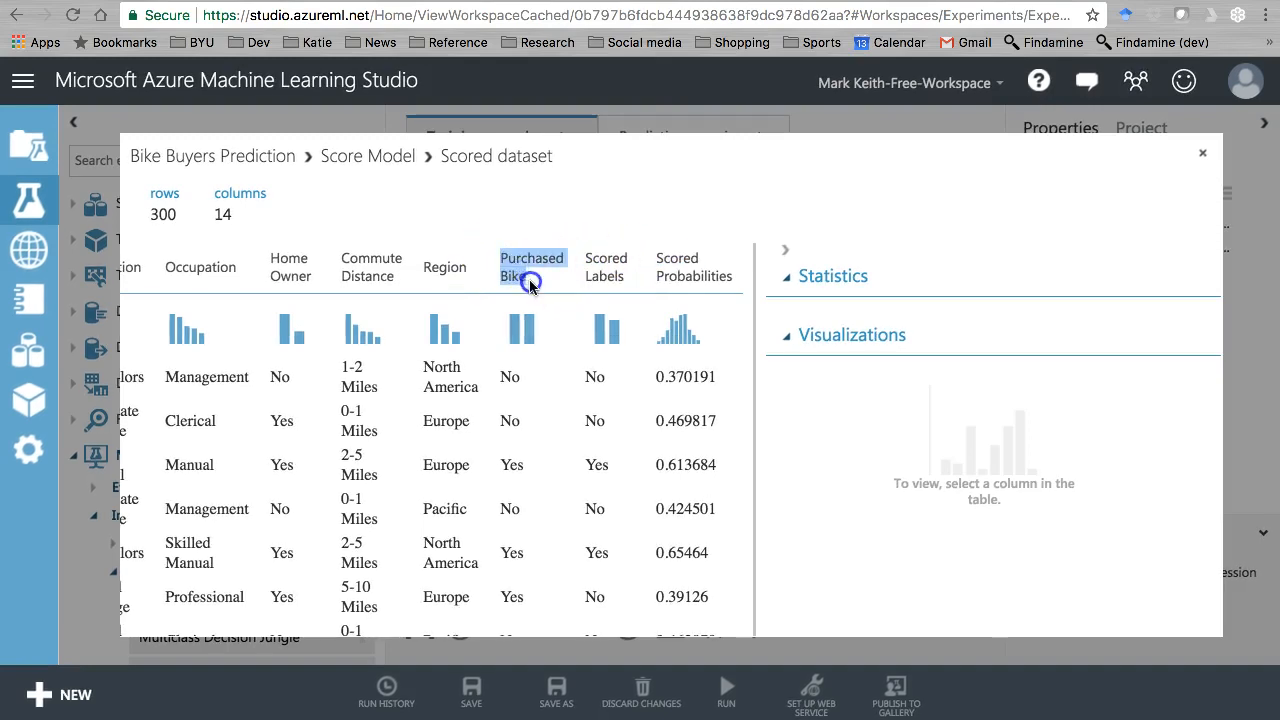
pyautogui.click(597, 388)
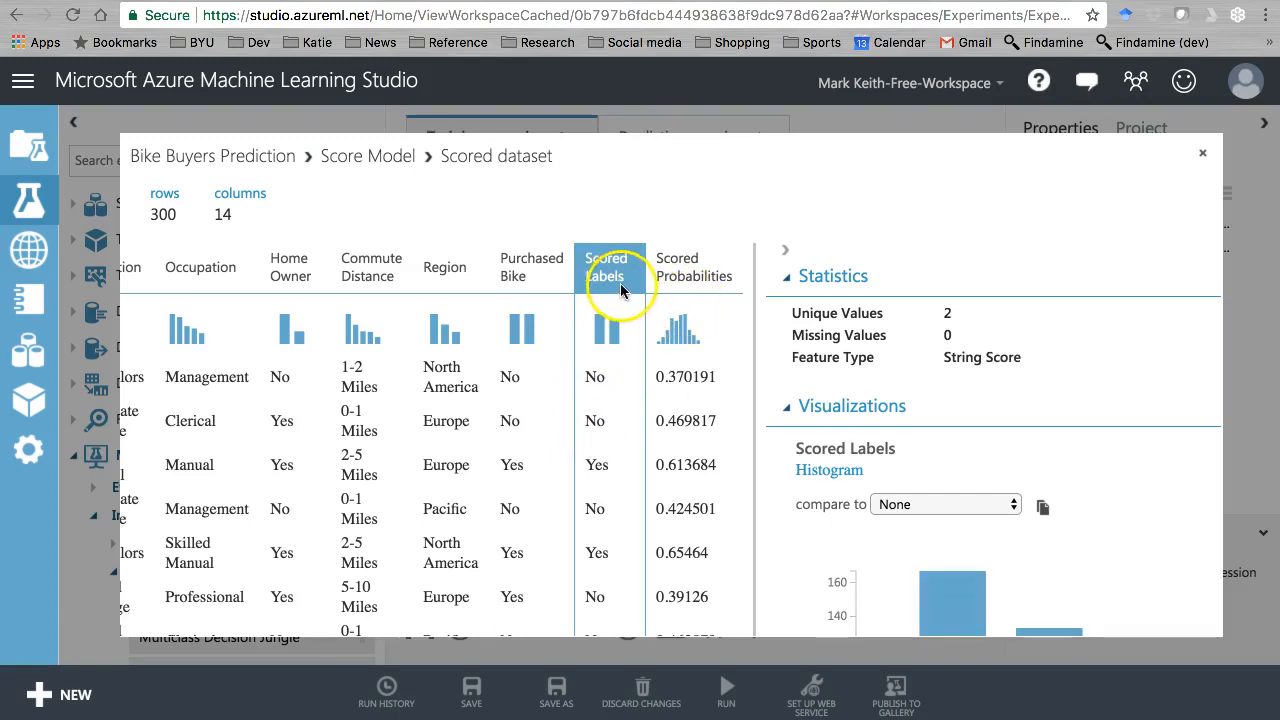
pyautogui.click(677, 373)
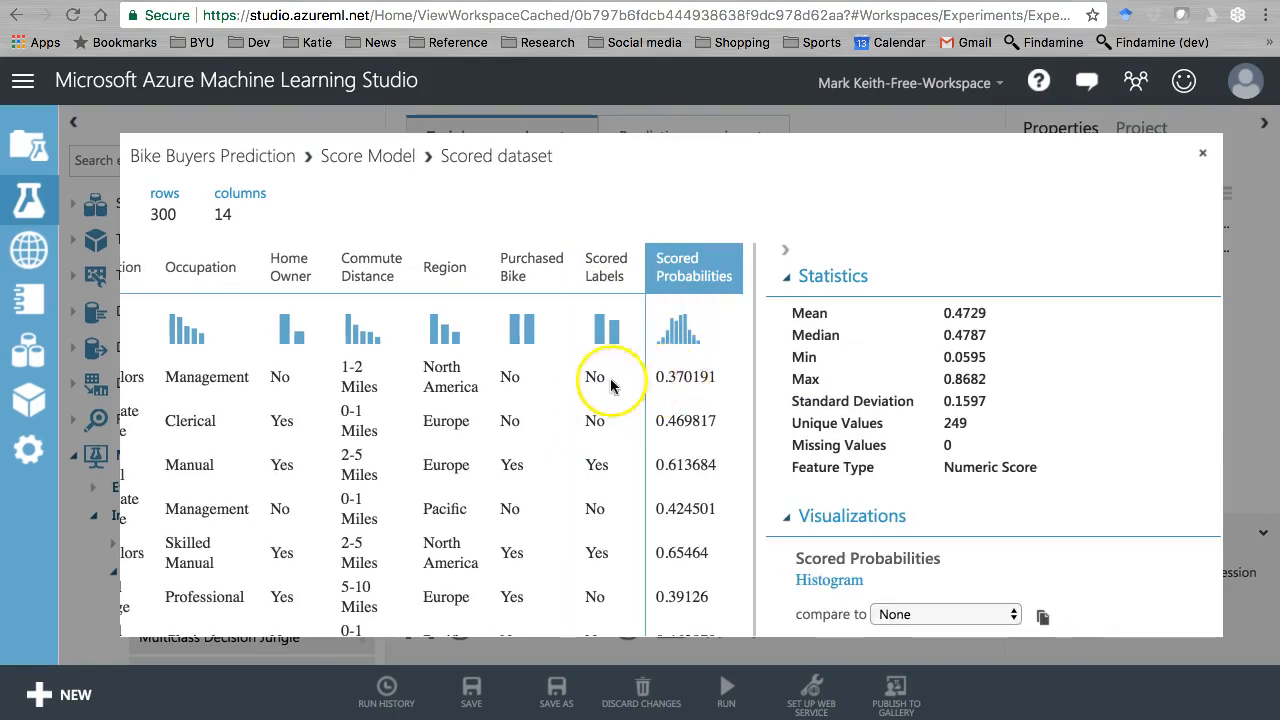
pyautogui.click(627, 274)
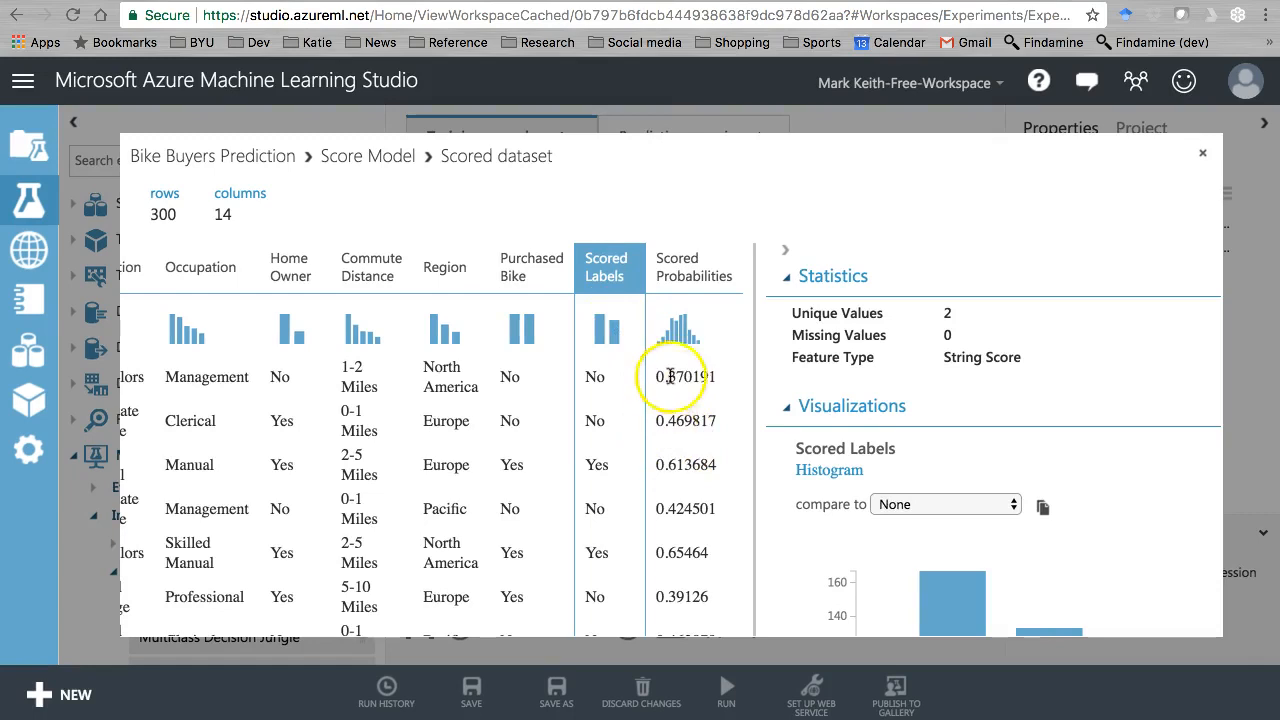
# - Review the scored rows, comparing each predicted label with its probability and actual purchase, and close the scored dataset
pyautogui.scroll(-2, 678, 426)
pyautogui.scroll(-1, 678, 430)
pyautogui.scroll(2, 678, 430)
pyautogui.scroll(-3, 678, 430)
pyautogui.scroll(-1, 680, 430)
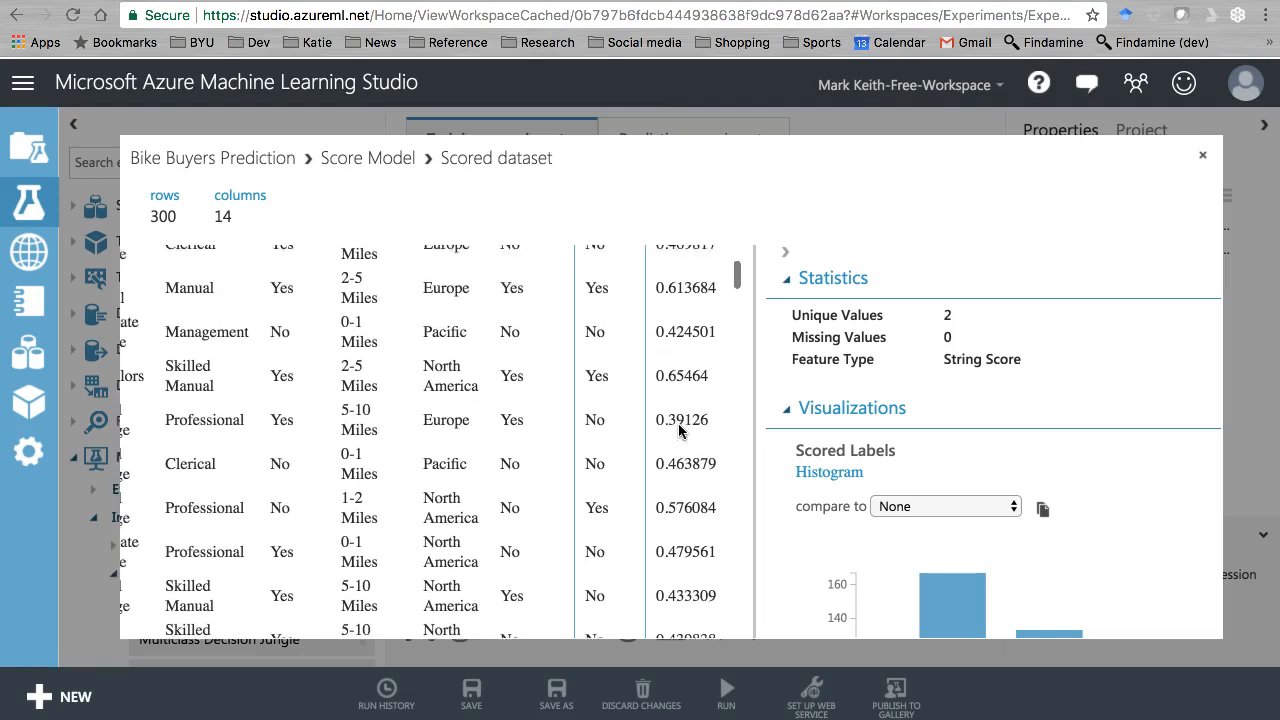
pyautogui.scroll(3, 672, 420)
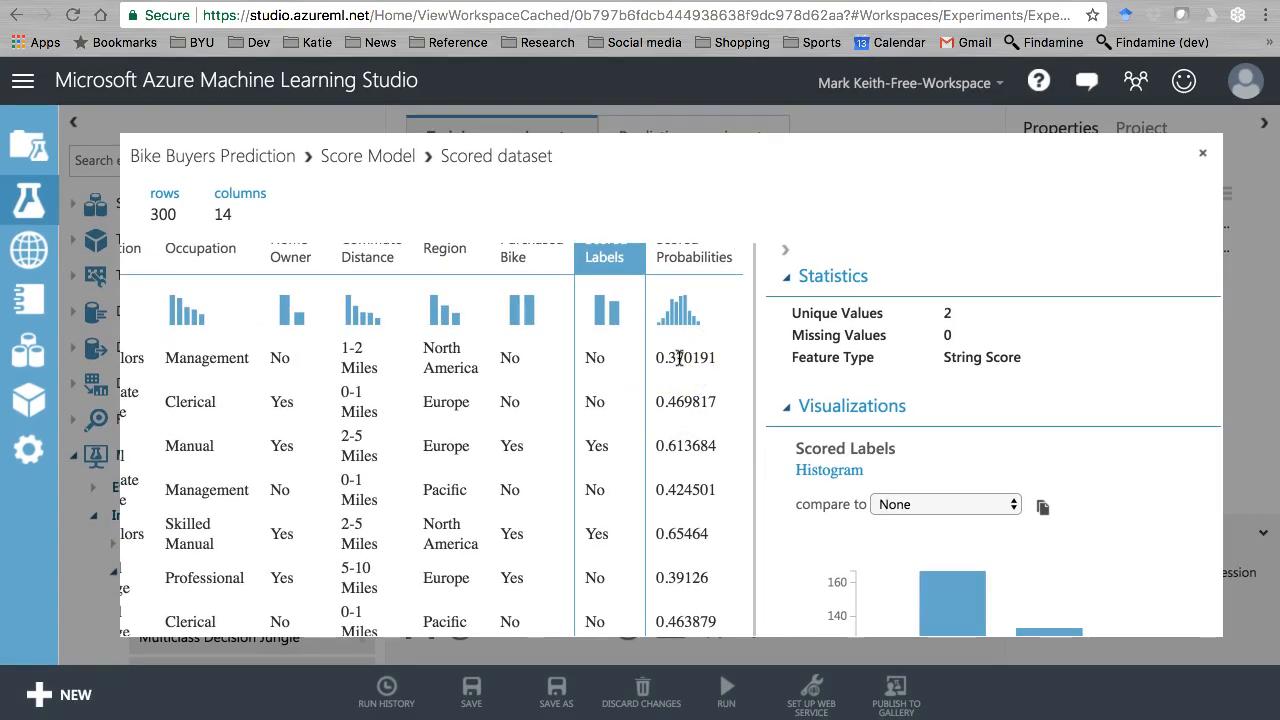
pyautogui.scroll(1, 645, 347)
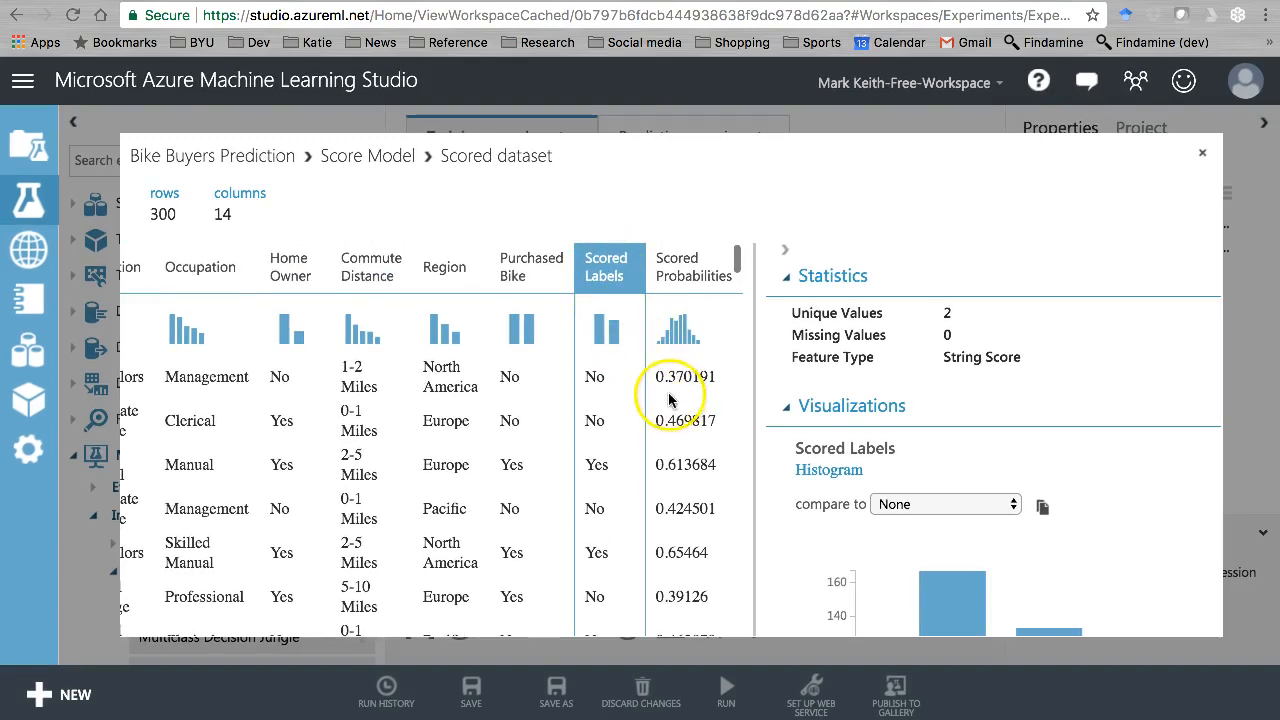
pyautogui.scroll(-5, 657, 443)
pyautogui.scroll(-5, 657, 440)
pyautogui.click(1202, 152)
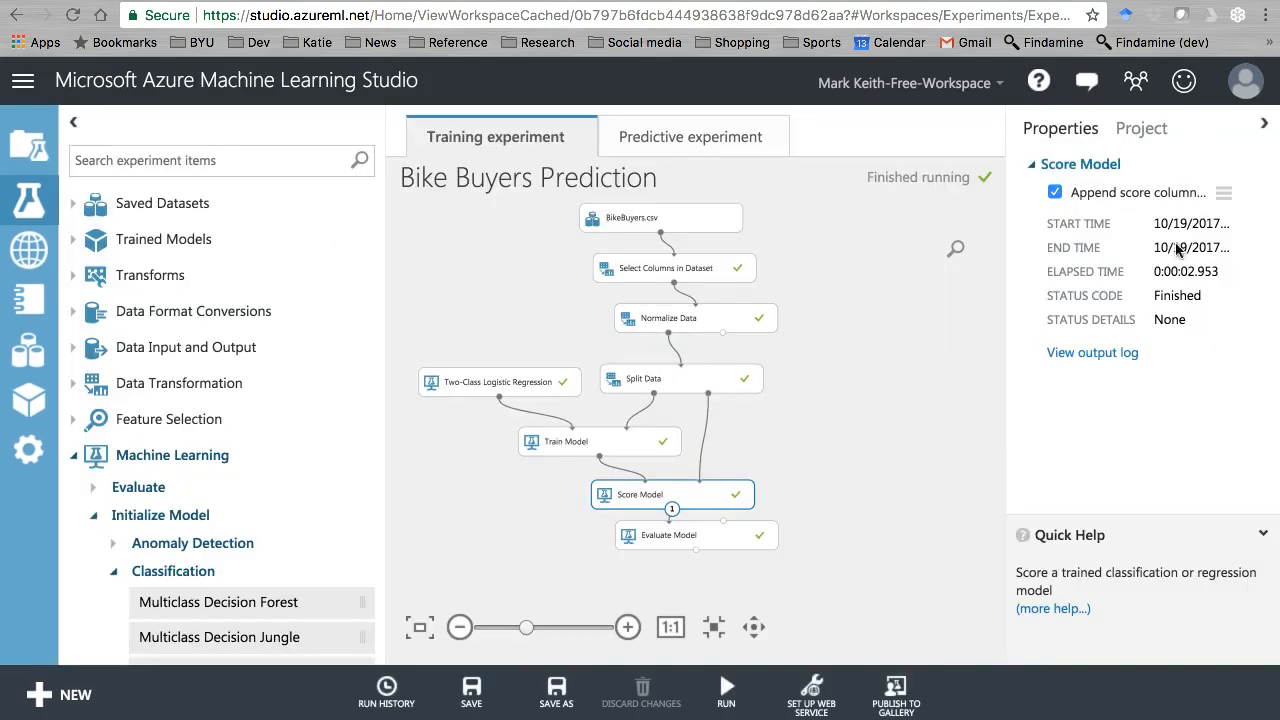
# - Visualize the evaluation results of Evaluate Model and inspect the ROC curve down to the metrics and score bin table
pyautogui.rightClick(700, 537)
pyautogui.moveTo(712, 539)
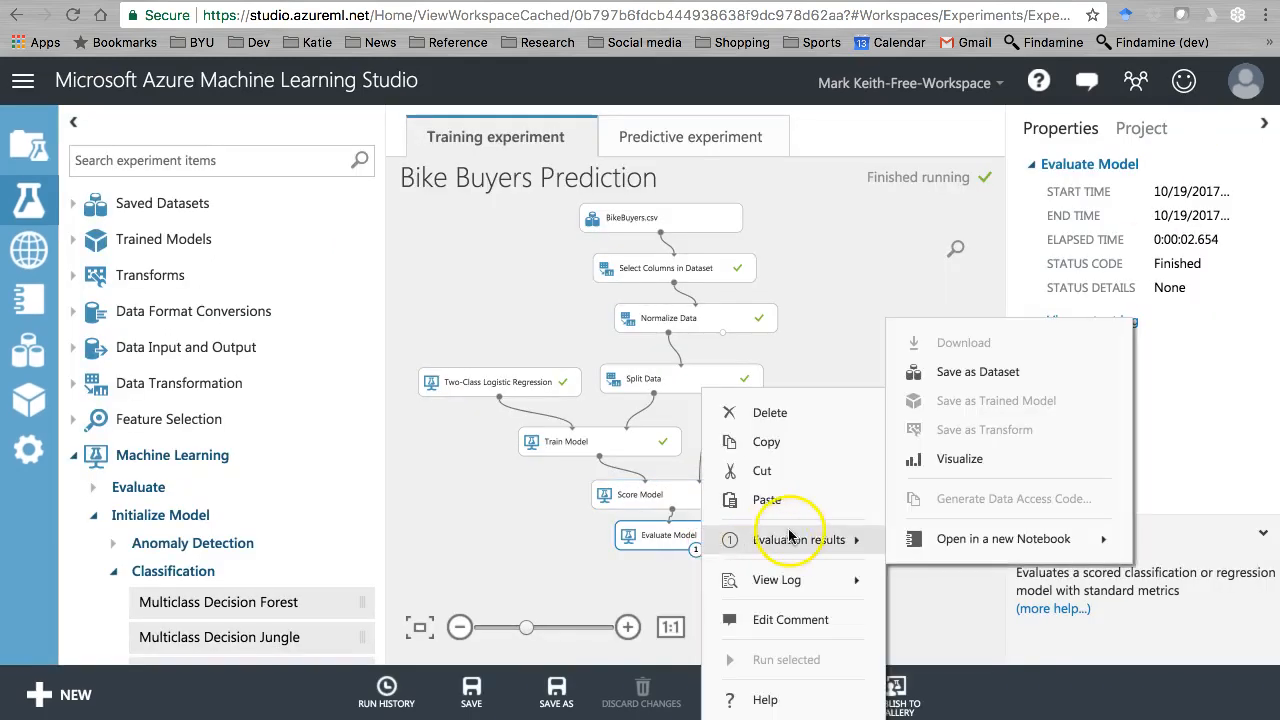
pyautogui.click(985, 462)
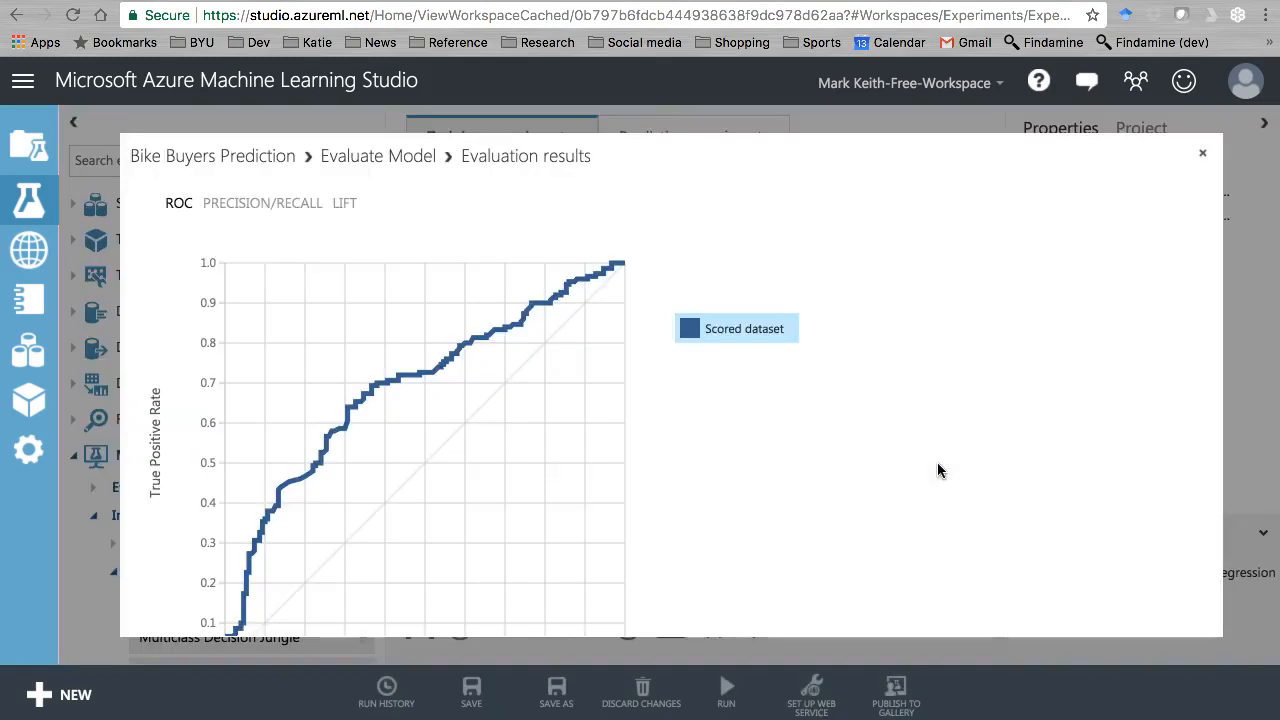
pyautogui.scroll(-5, 663, 471)
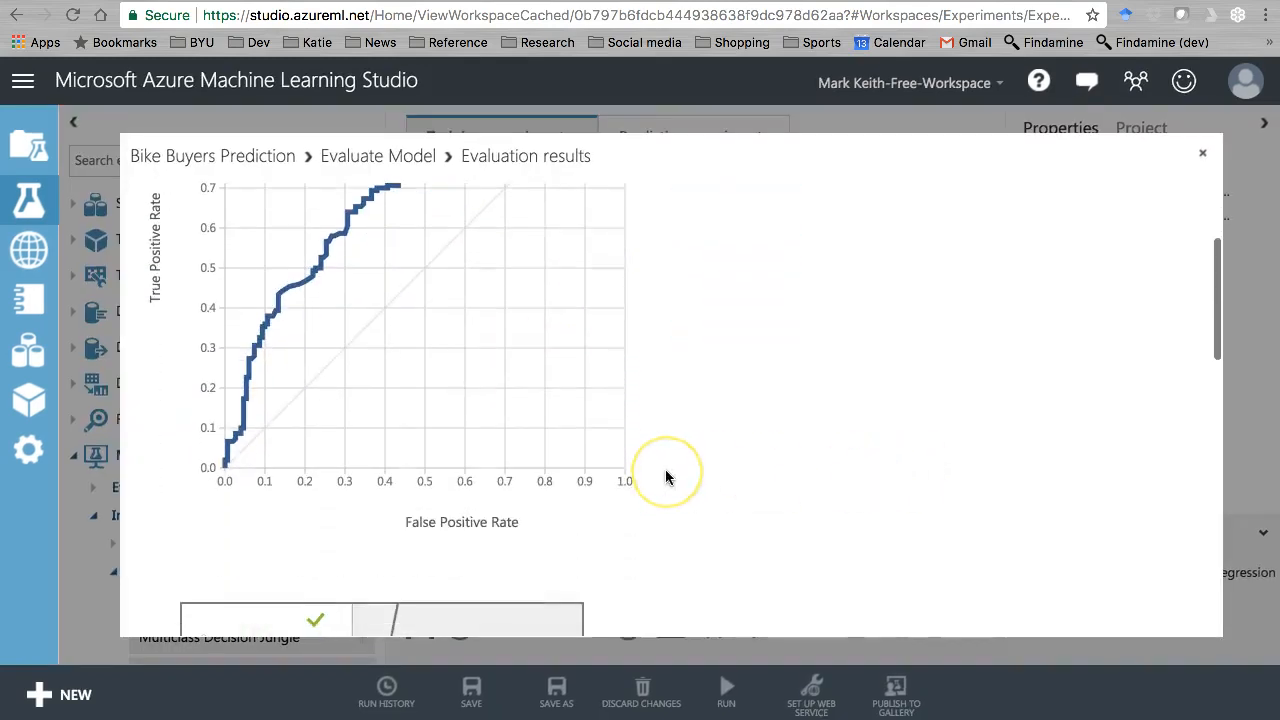
pyautogui.scroll(-5, 667, 477)
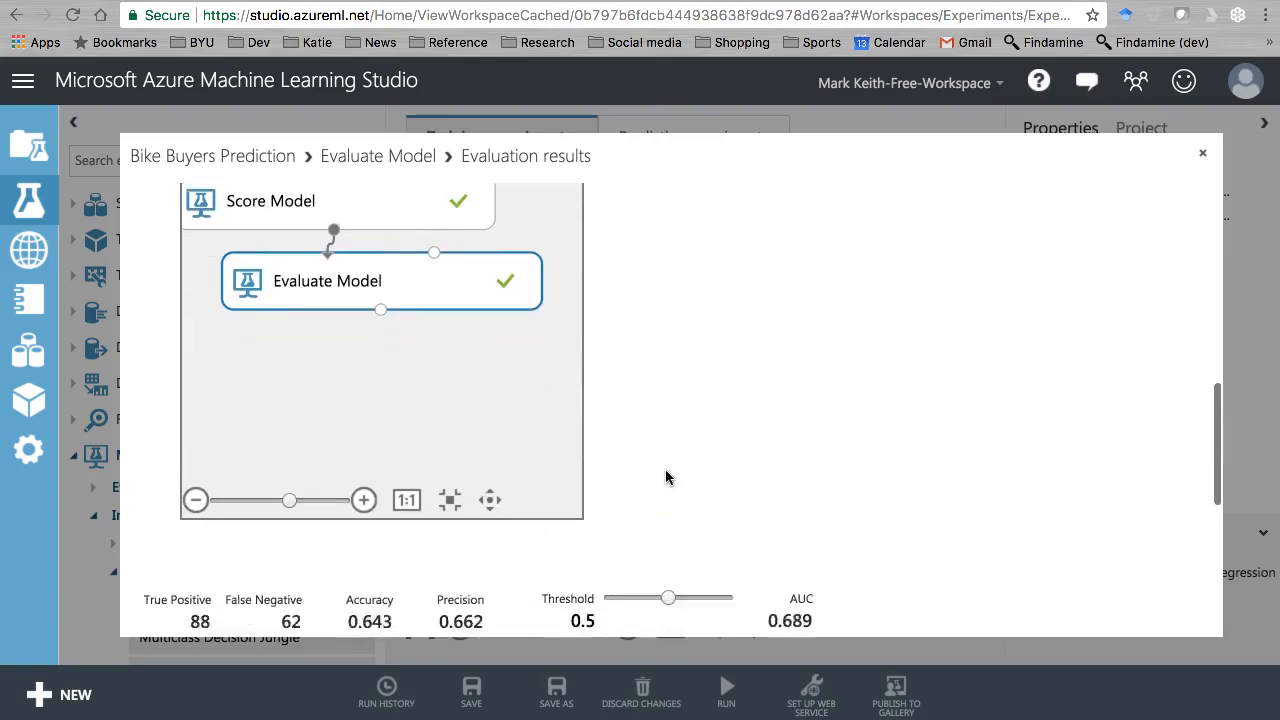
pyautogui.scroll(-5, 465, 355)
pyautogui.scroll(-2, 551, 391)
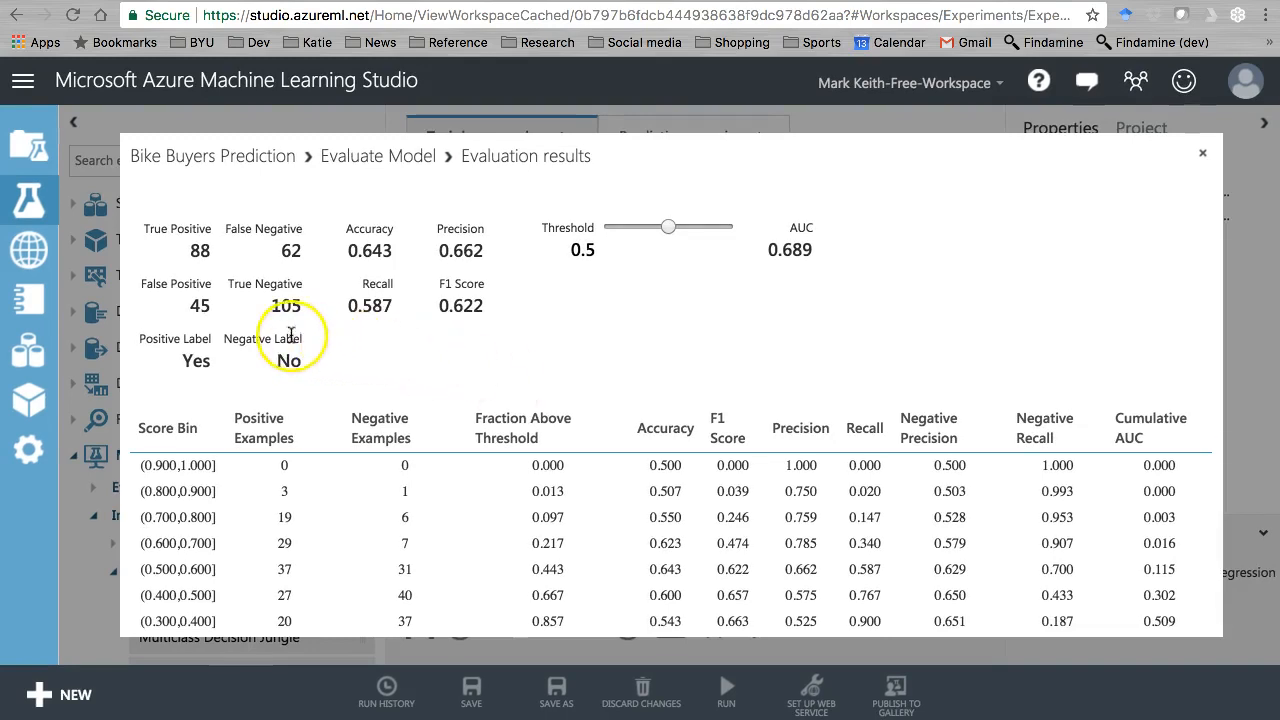
# - Examine the confusion matrix counts, the positive label and the accuracy at the 0.5 threshold
pyautogui.doubleClick(208, 251)
pyautogui.click(201, 252)
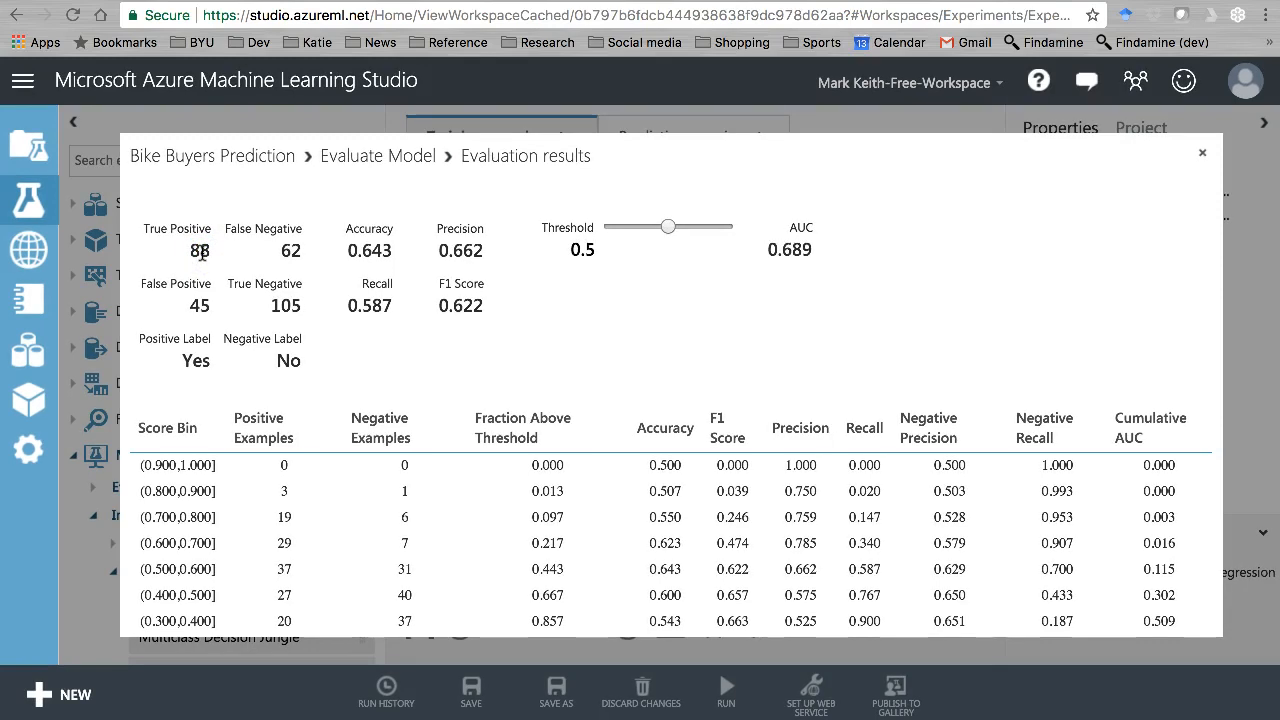
pyautogui.doubleClick(207, 362)
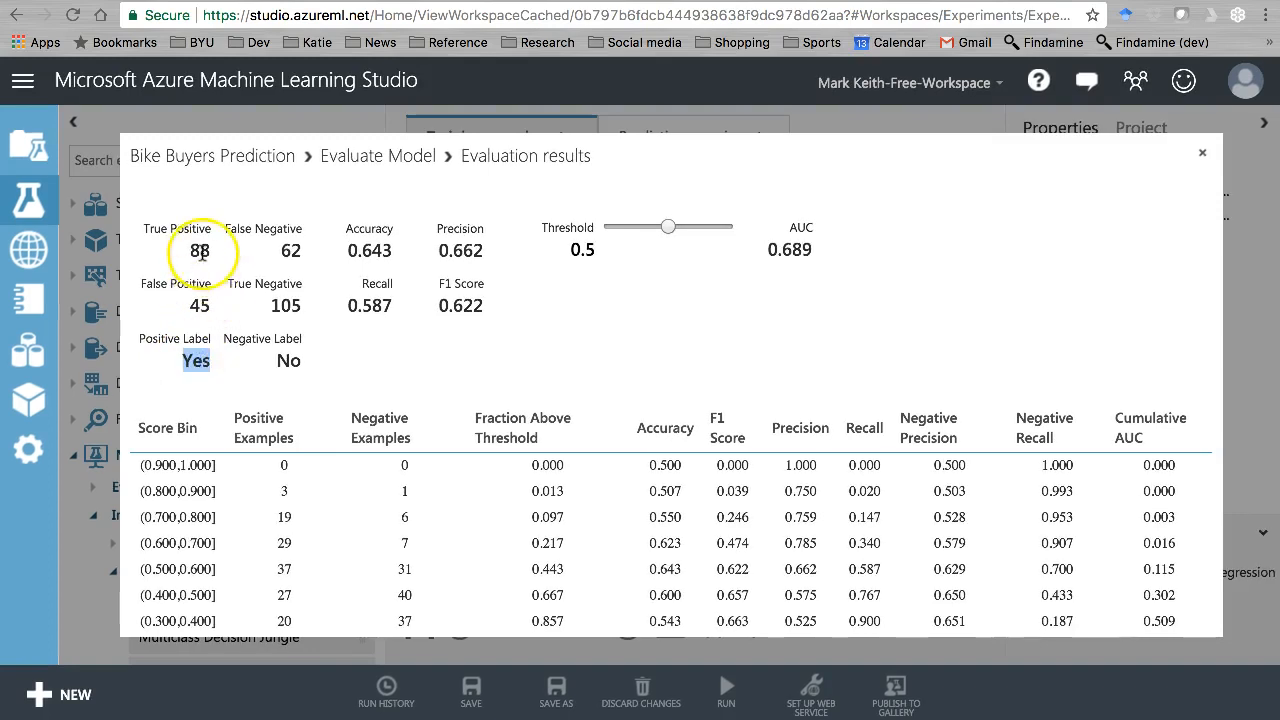
pyautogui.click(196, 362)
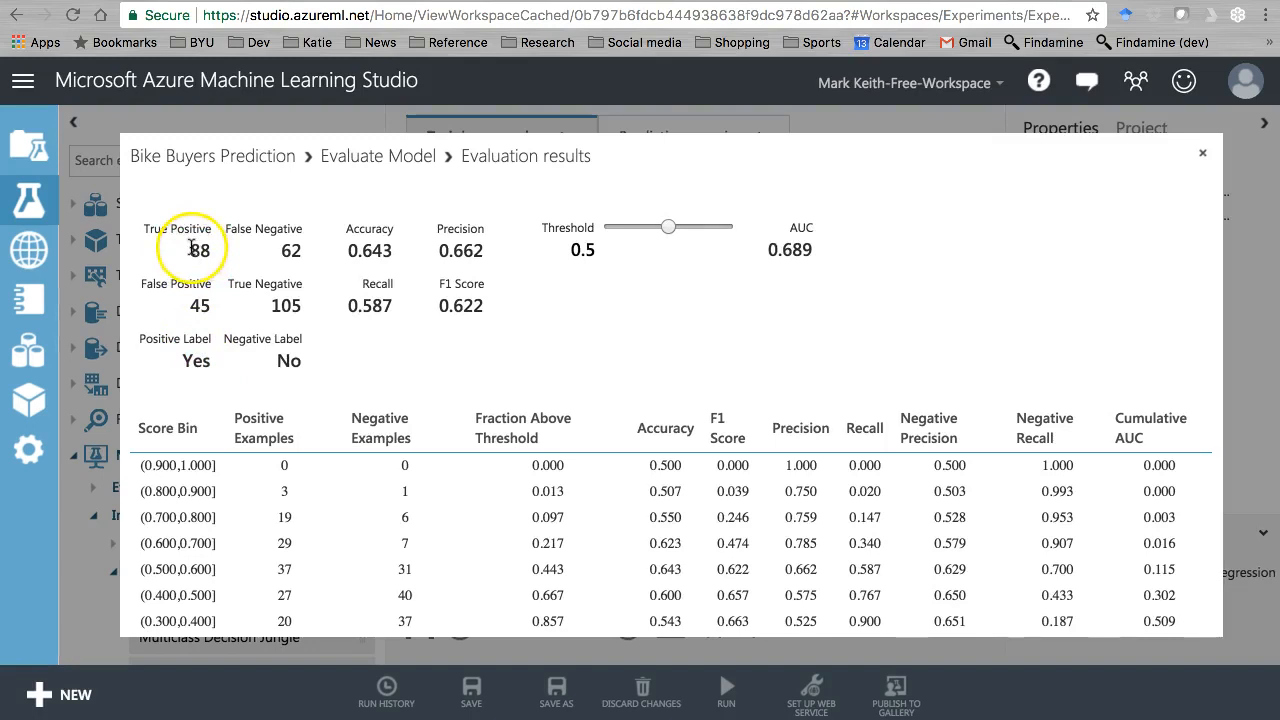
pyautogui.doubleClick(200, 306)
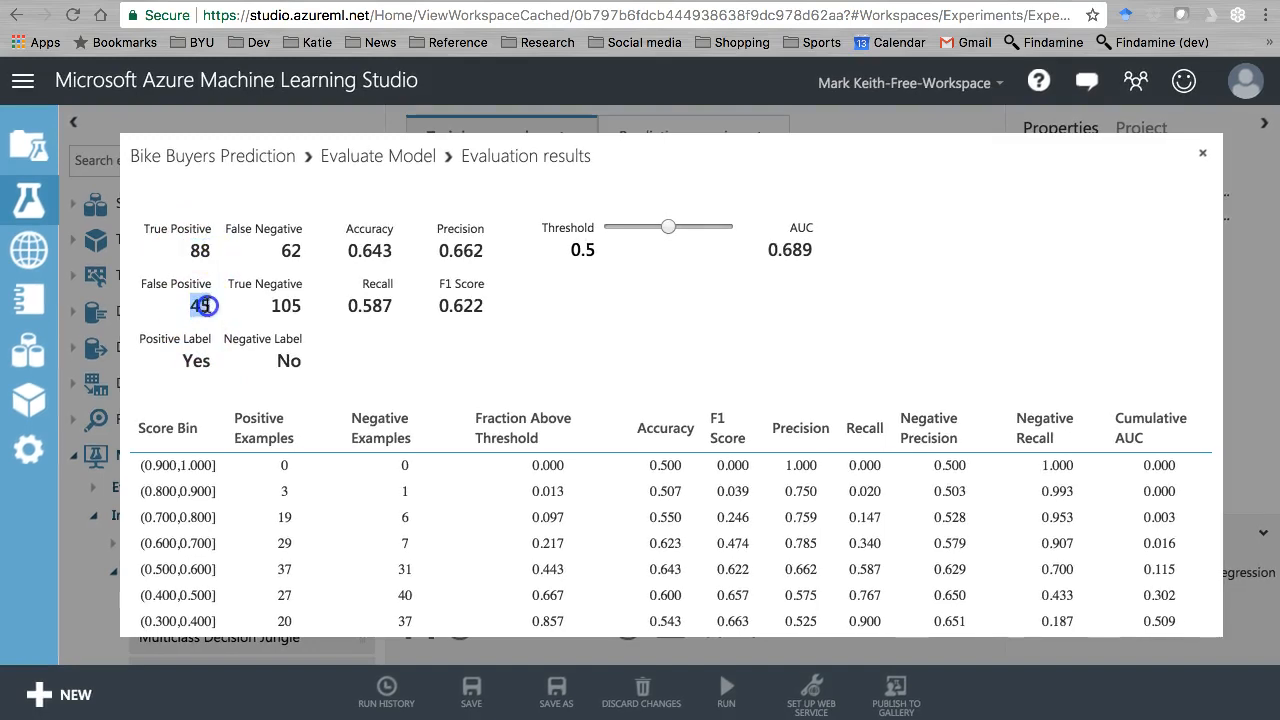
pyautogui.doubleClick(285, 306)
pyautogui.doubleClick(292, 251)
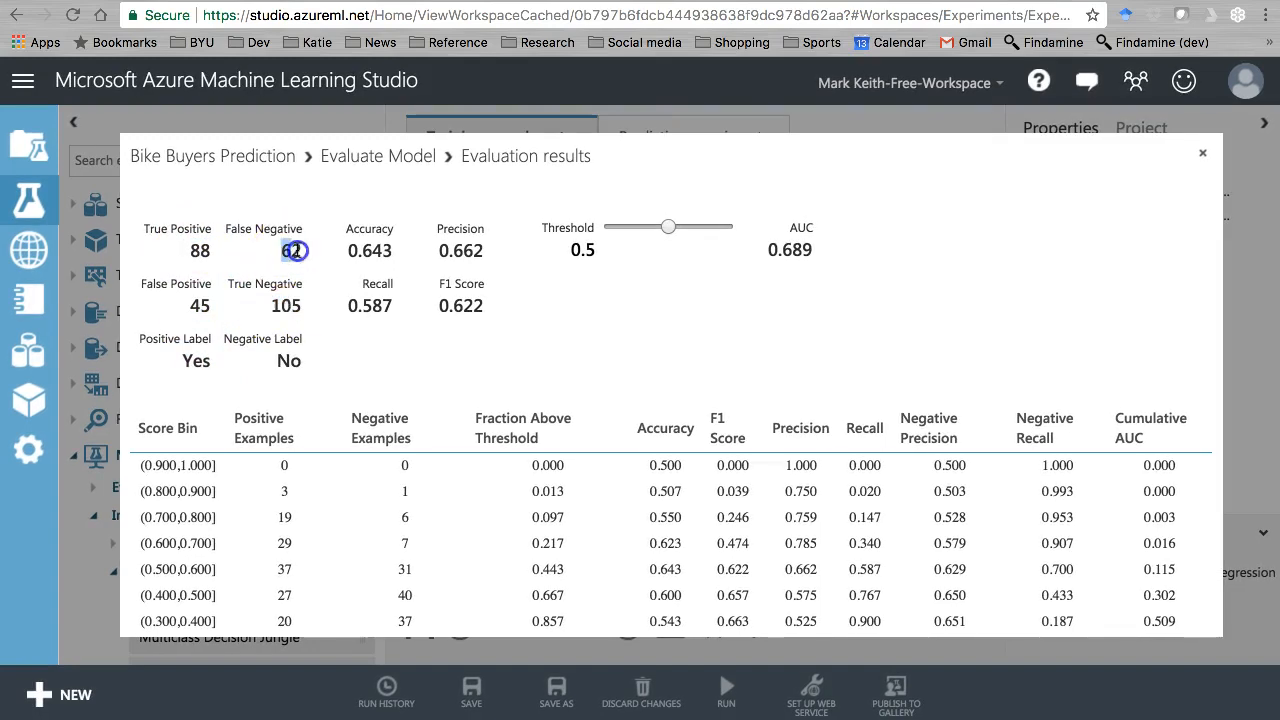
pyautogui.doubleClick(386, 251)
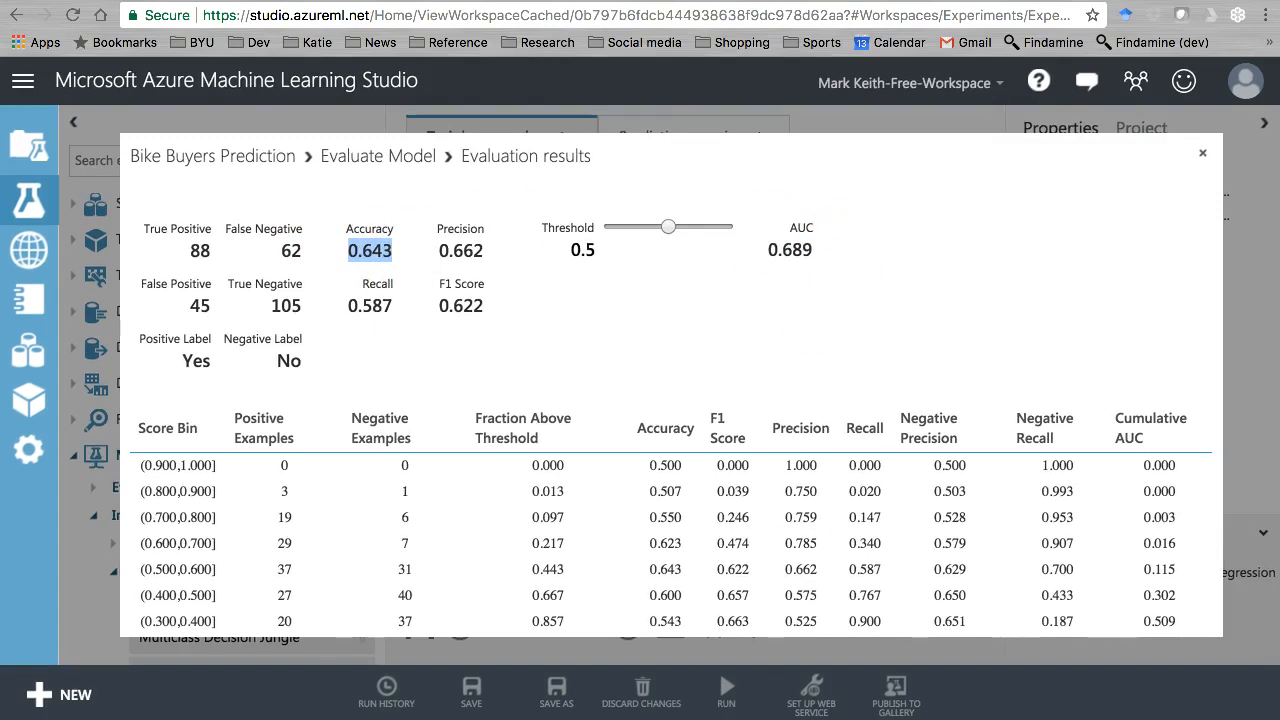
# - Switch to the Excel workbook, reposition its window and insert four blank columns ahead of the existing results tables
pyautogui.press('super+Tab')
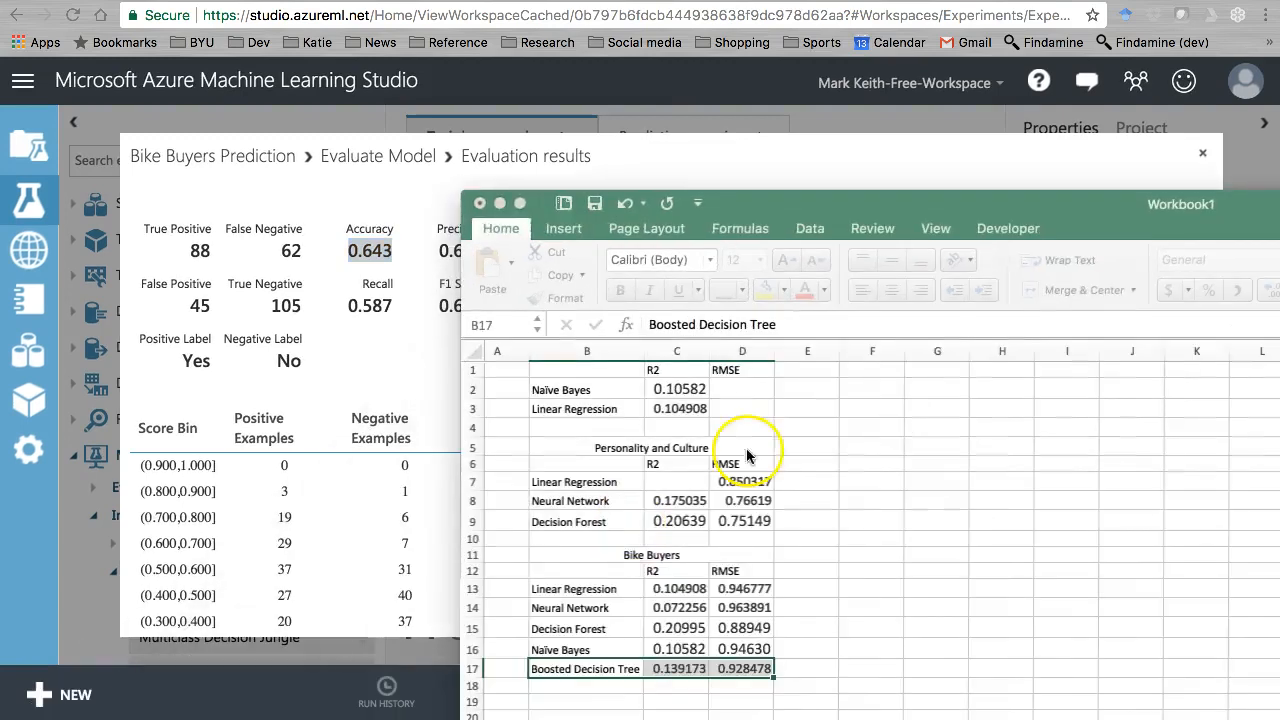
pyautogui.moveTo(1000, 213); pyautogui.dragTo(928, 132)
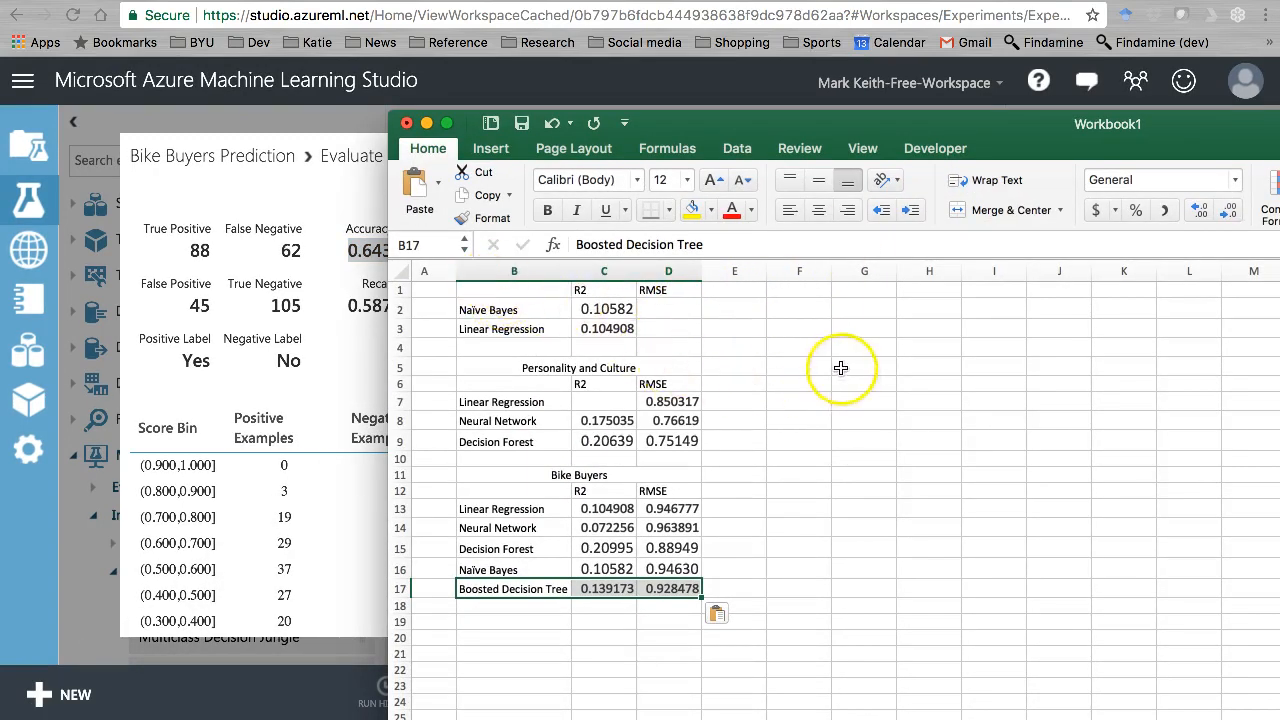
pyautogui.rightClick(506, 268)
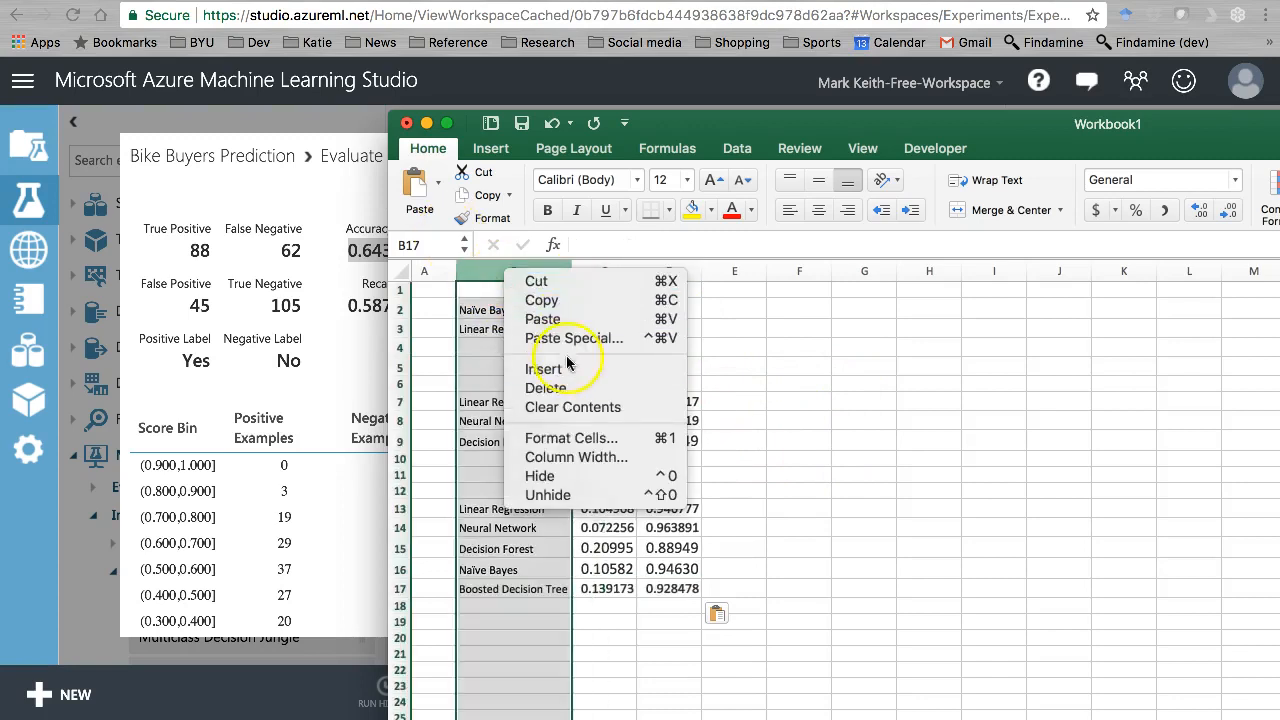
pyautogui.click(525, 366)
pyautogui.moveTo(445, 268); pyautogui.dragTo(557, 268)
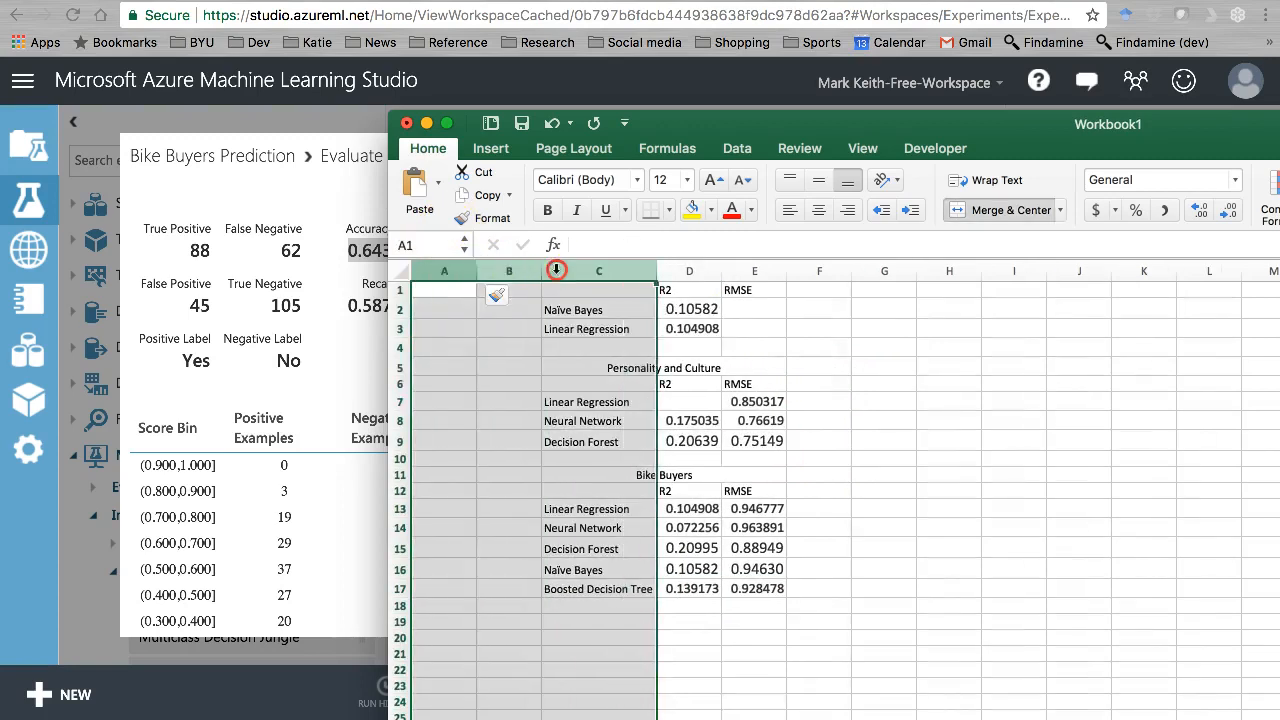
pyautogui.rightClick(557, 268)
pyautogui.click(605, 364)
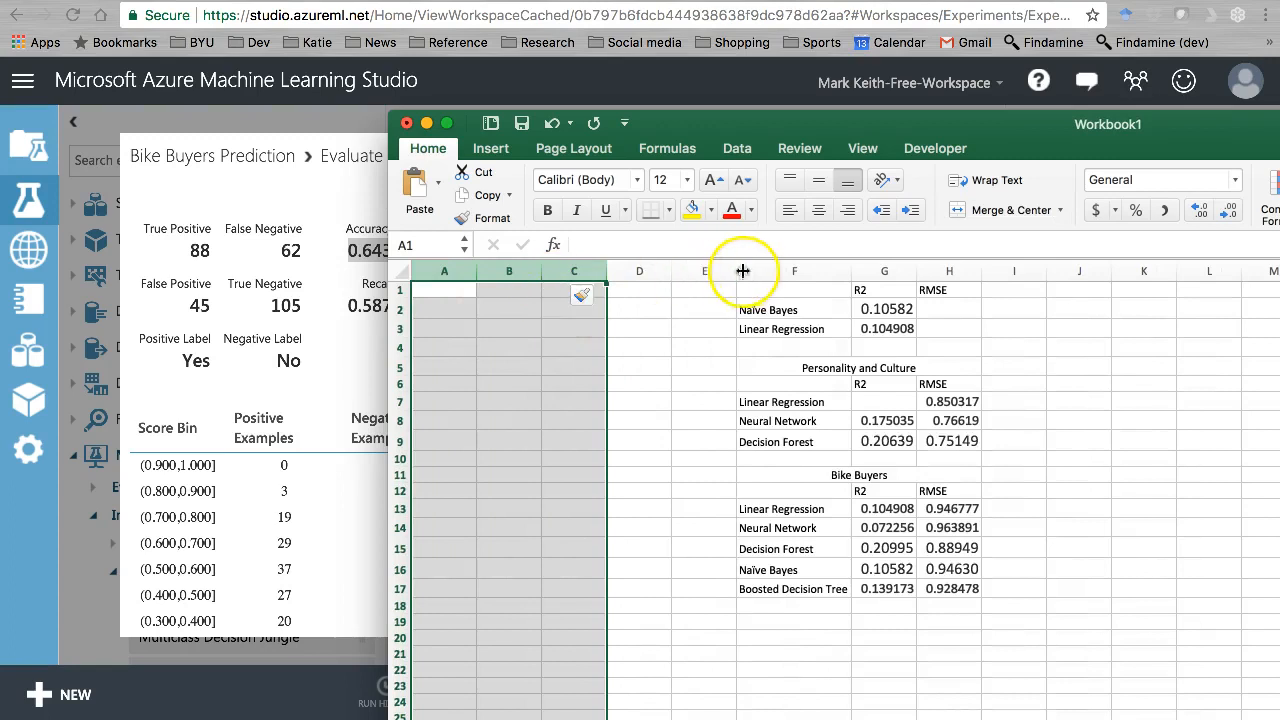
# - Enter the title Bike Buyers in A1 and merge and center it across A1:C1
pyautogui.click(460, 293)
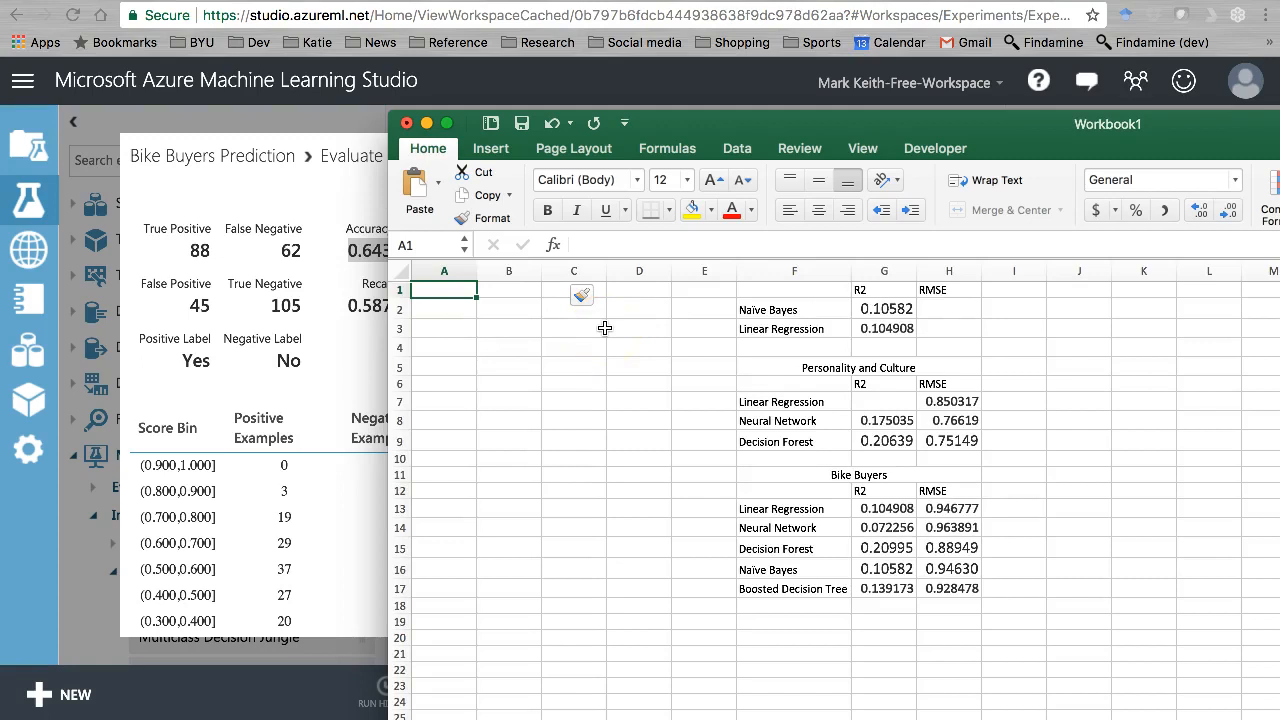
pyautogui.press('Return')
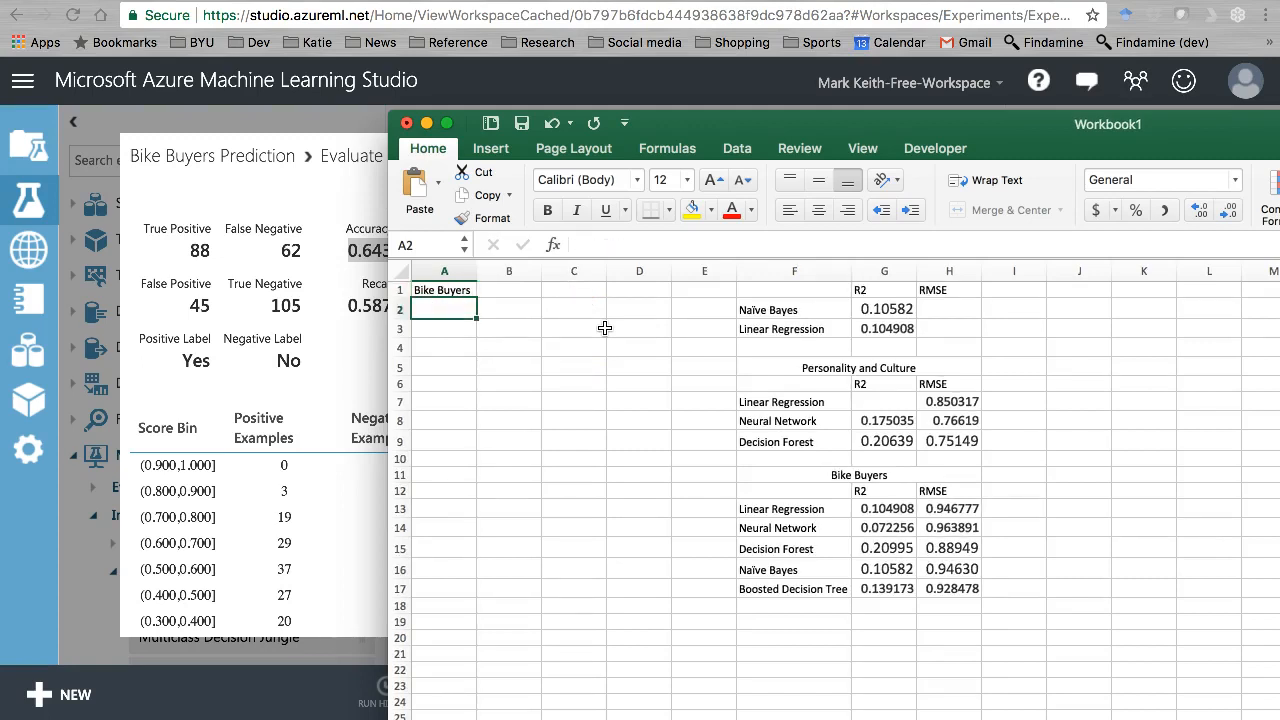
pyautogui.moveTo(445, 292); pyautogui.dragTo(576, 289)
pyautogui.click(1005, 210)
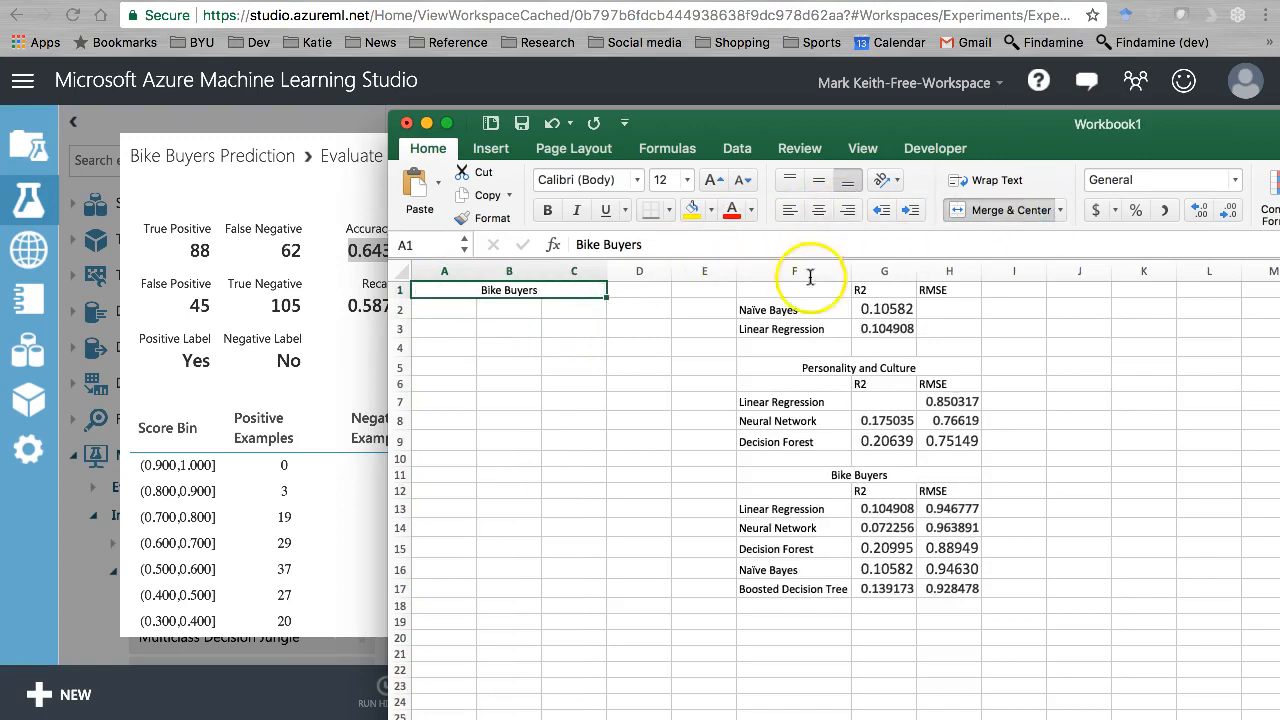
# - Add a Logistic Regression row label, widen column A to fit it, and place the label in A3
pyautogui.click(424, 313)
pyautogui.write('Logistic Regres')
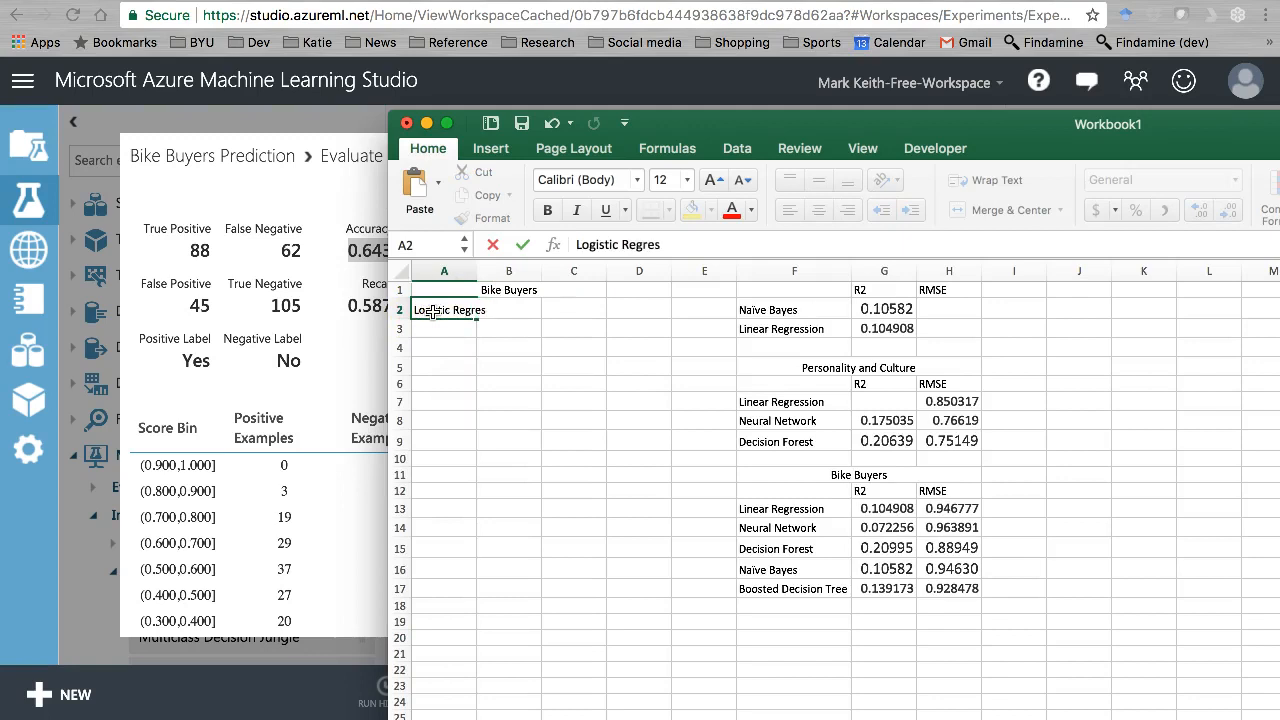
pyautogui.write('sion')
pyautogui.press('Return')
pyautogui.press('Up')
pyautogui.press('Right')
pyautogui.press('Right')
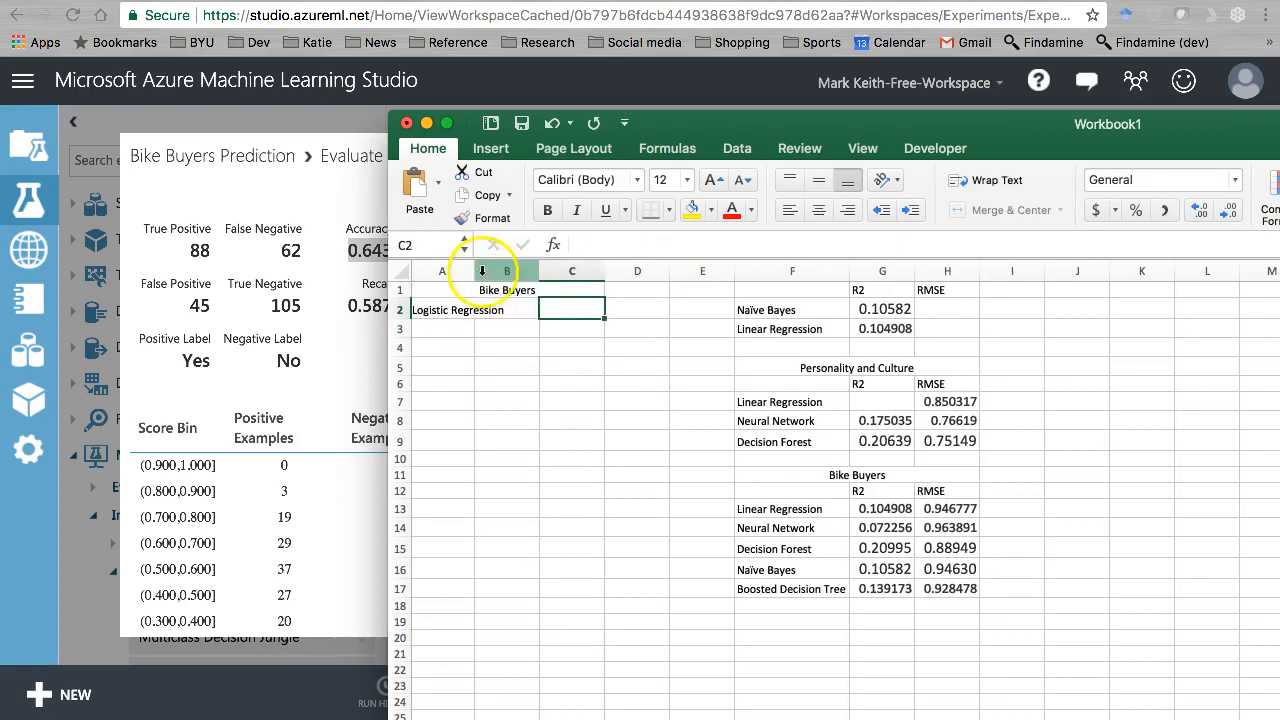
pyautogui.moveTo(476, 271); pyautogui.dragTo(510, 271)
pyautogui.click(466, 313)
pyautogui.moveTo(466, 313); pyautogui.dragTo(429, 329)
# - Add an Accuracy heading in B2 and enter 0.643 for Logistic Regression in B3
pyautogui.click(541, 308)
pyautogui.write('Accura')
pyautogui.press('Tab')
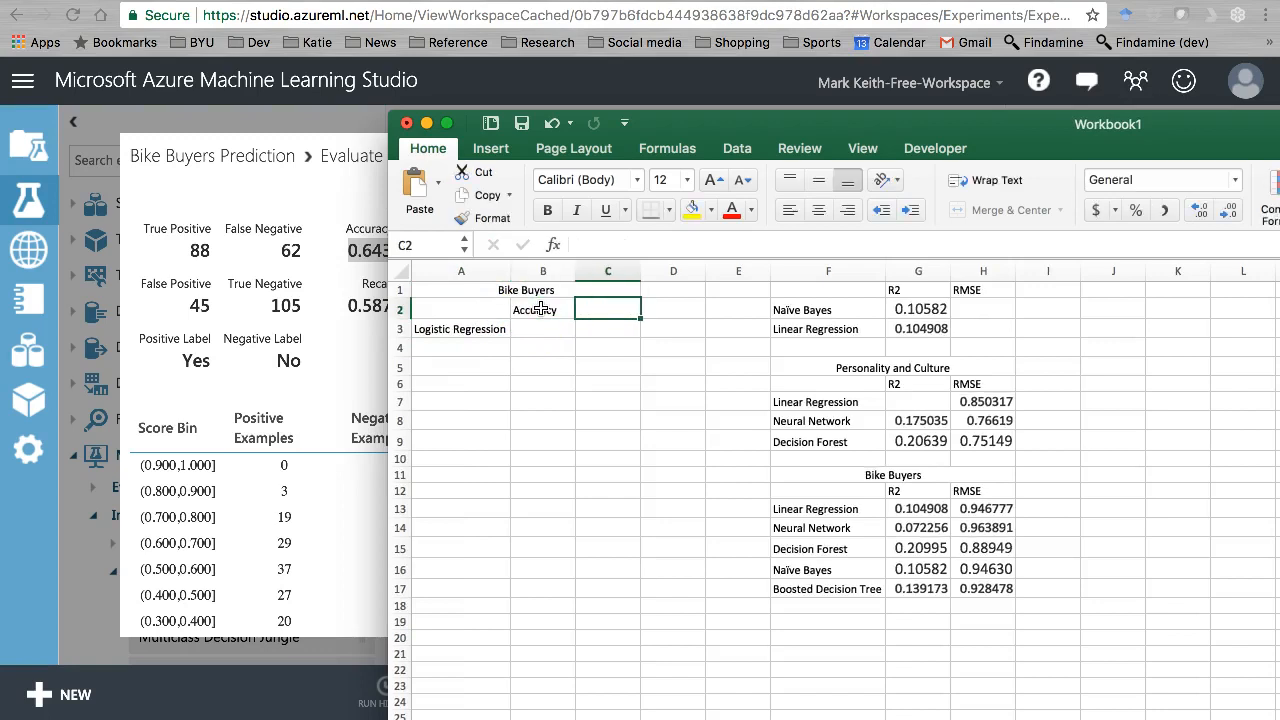
pyautogui.press('Return')
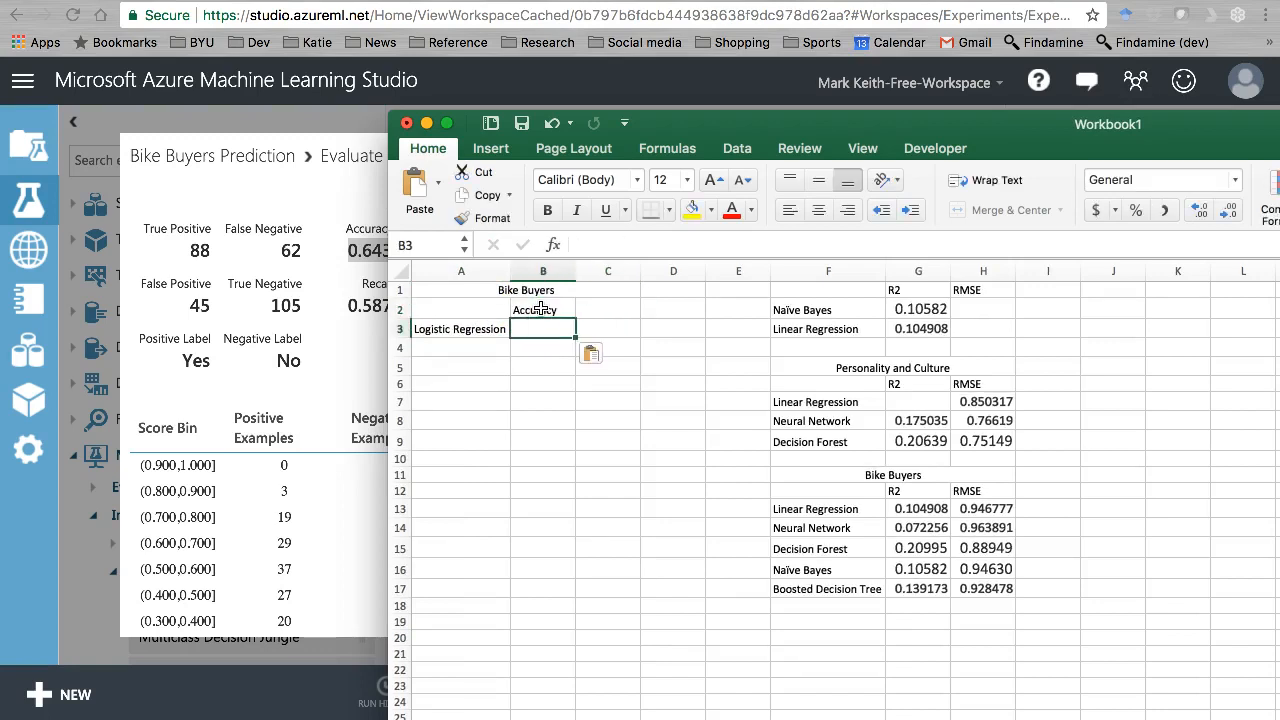
pyautogui.press('Return')
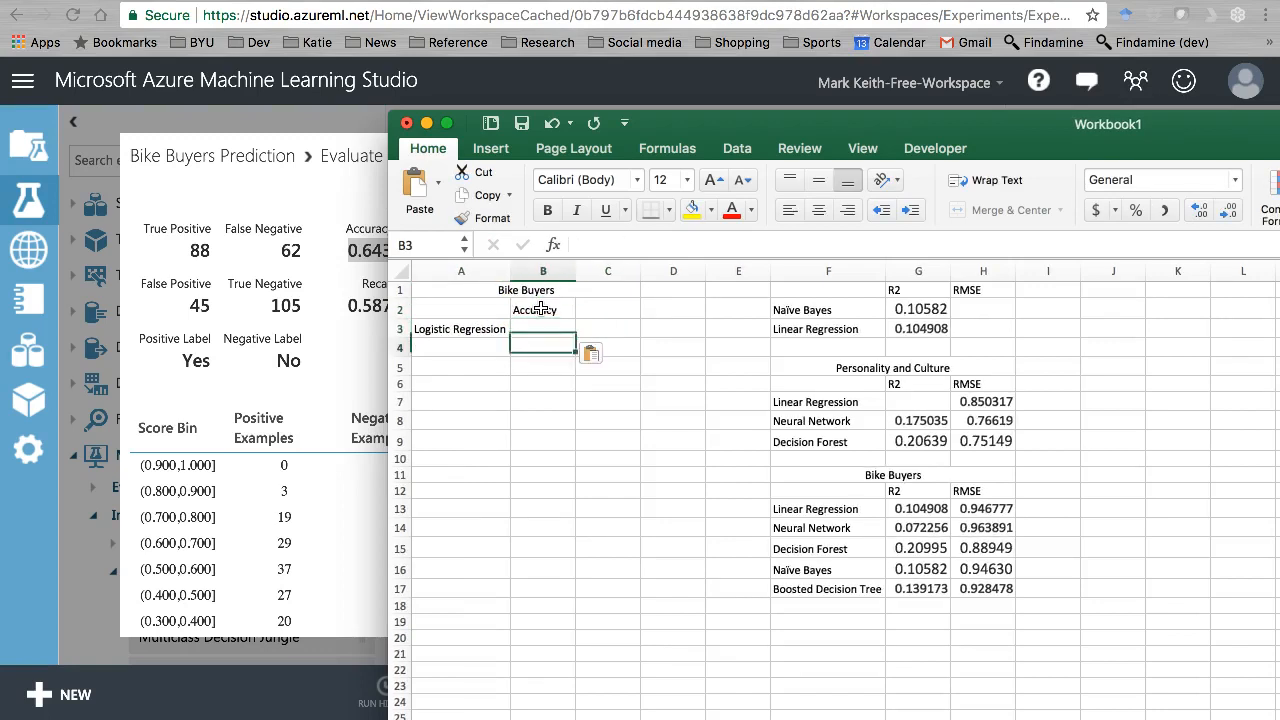
pyautogui.write('0.643')
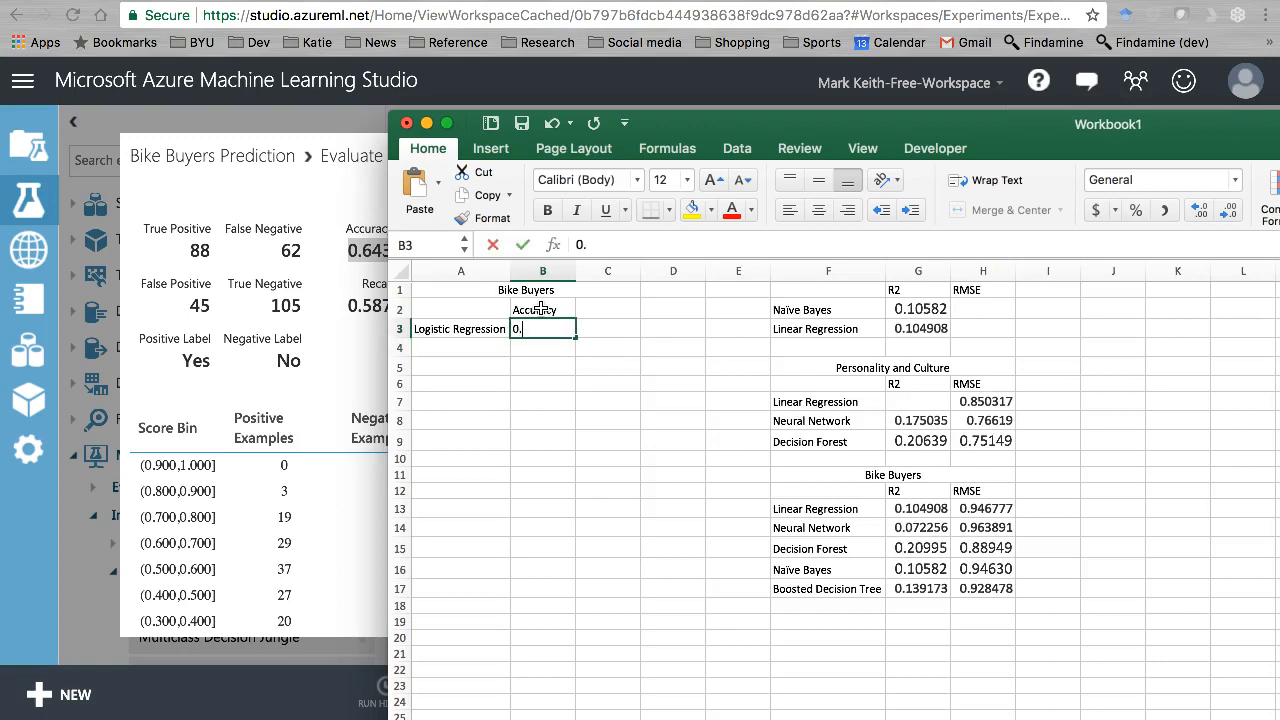
pyautogui.press('Return')
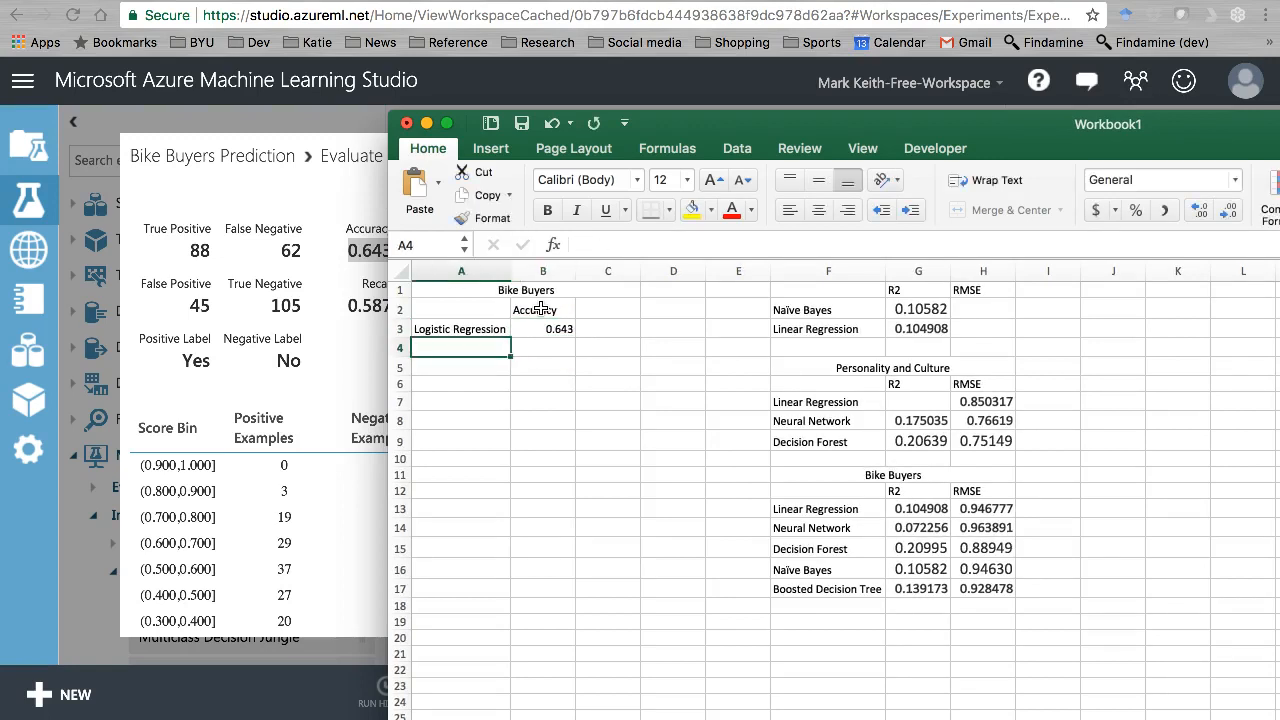
# - Return to the evaluation results in Azure Machine Learning Studio, review the metrics and select the Precision value
pyautogui.click(298, 348)
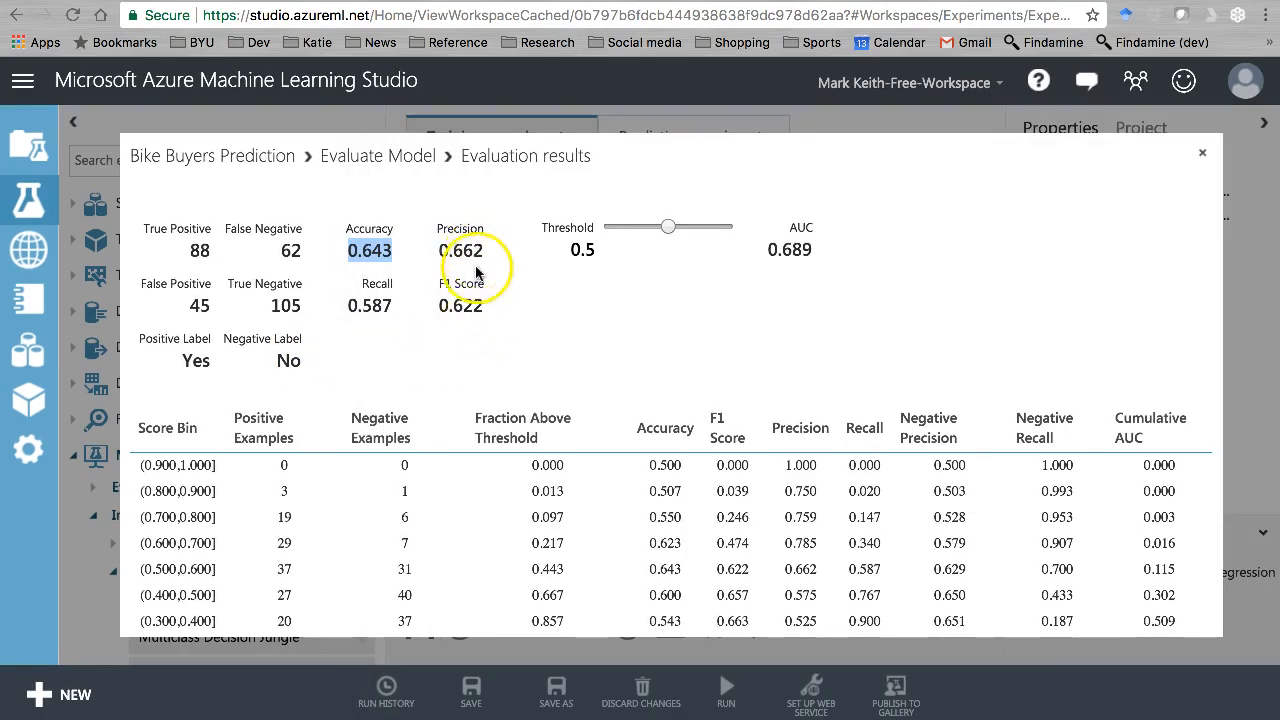
pyautogui.scroll(-3, 477, 272)
pyautogui.scroll(2, 477, 272)
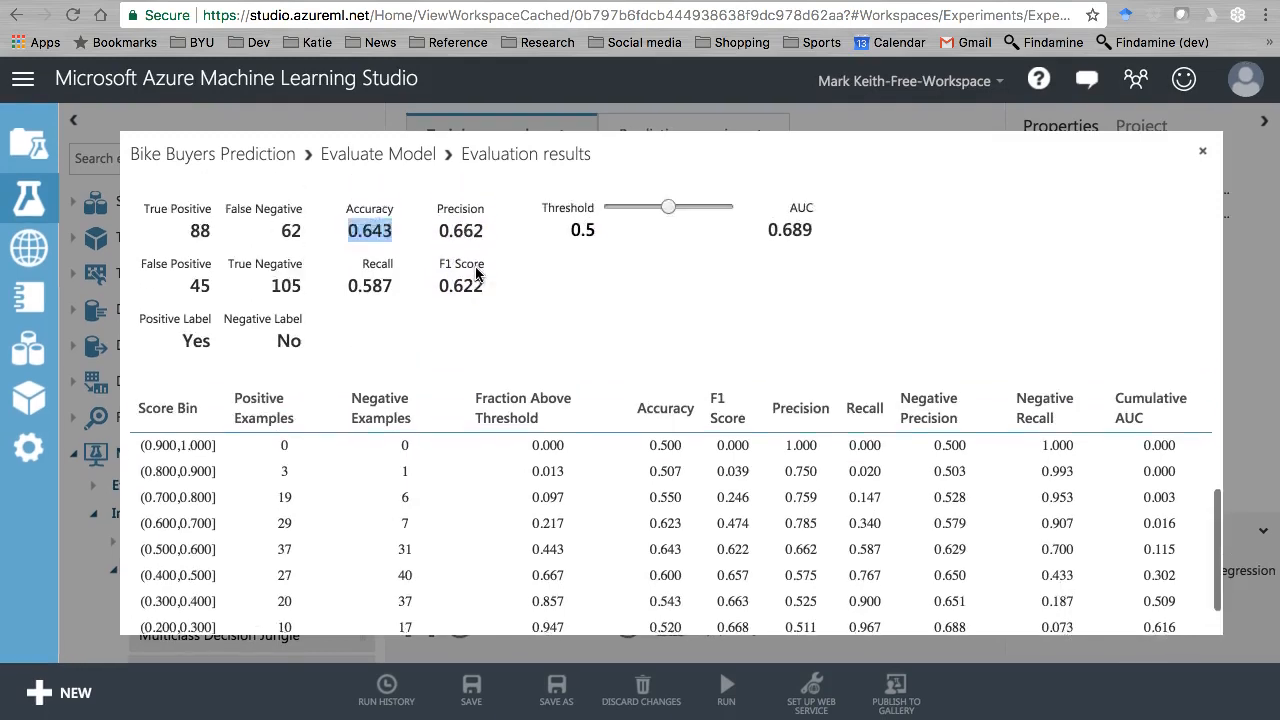
pyautogui.scroll(5, 476, 270)
pyautogui.scroll(-3, 476, 270)
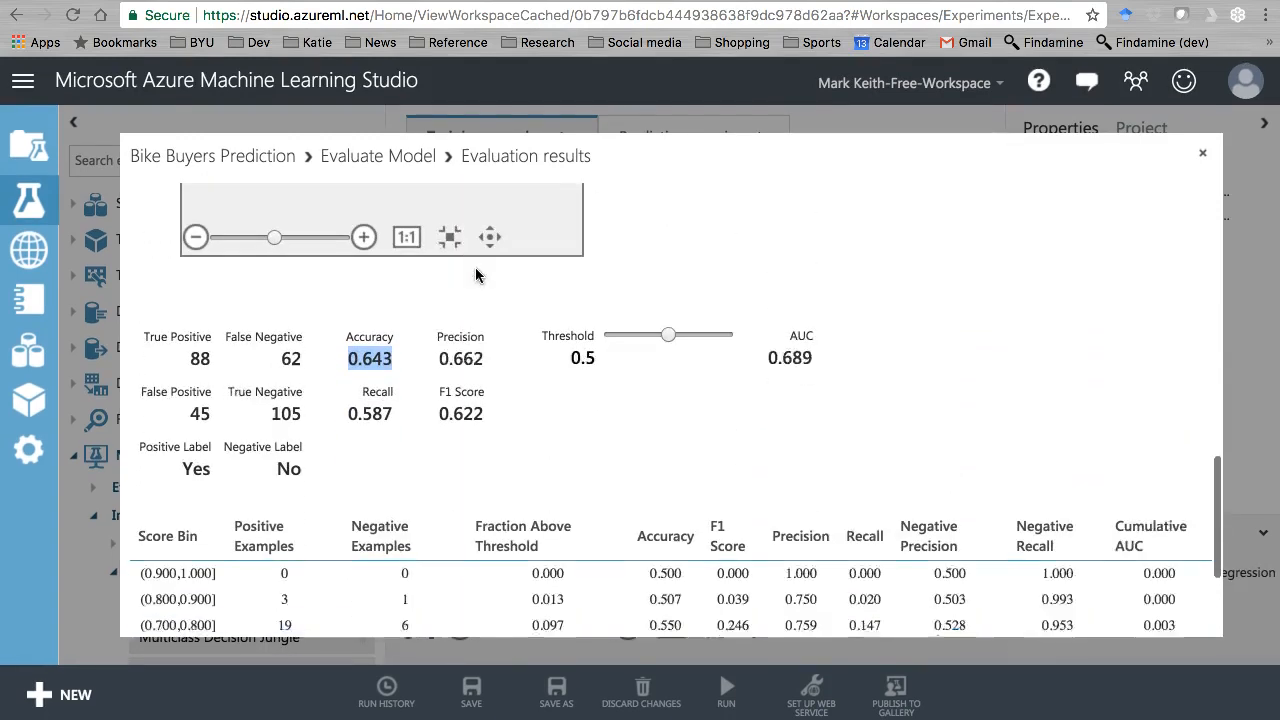
pyautogui.scroll(-2, 475, 267)
pyautogui.click(441, 311)
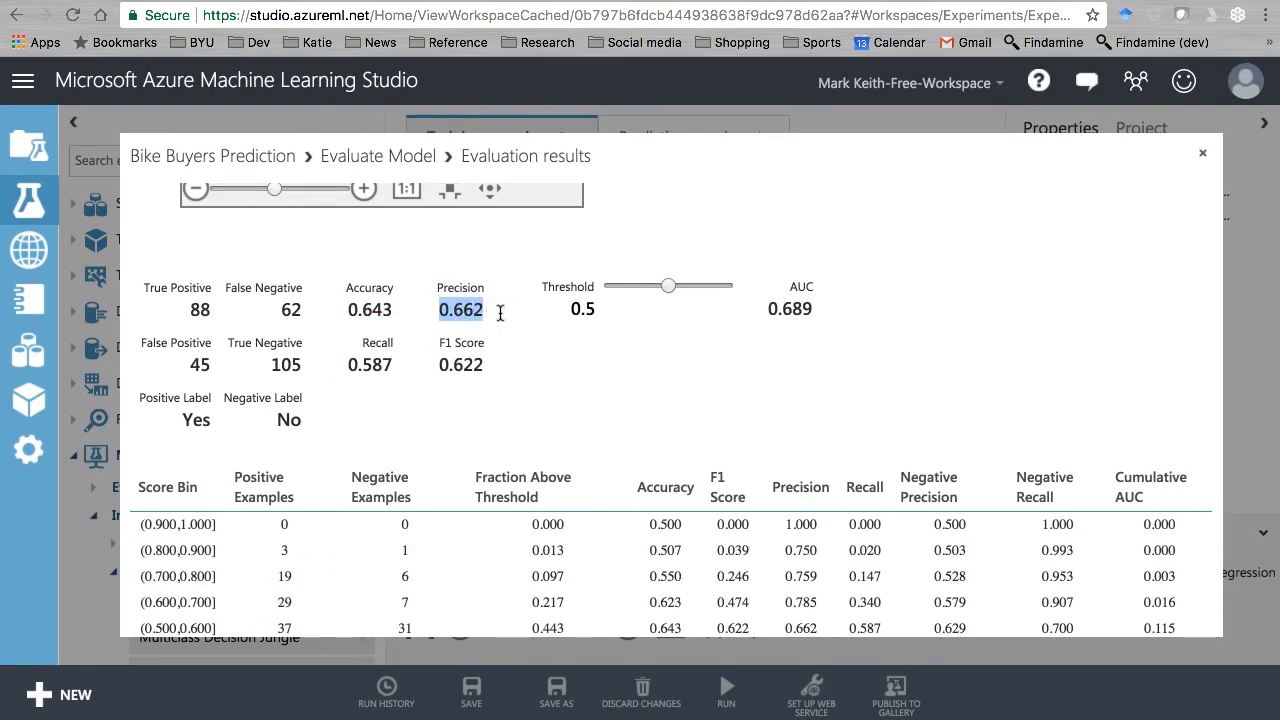
# - Back in the Excel workbook, enter 0.662 in C3 for Logistic Regression and head the column Precision in C2
pyautogui.press('super+Tab')
pyautogui.click(610, 329)
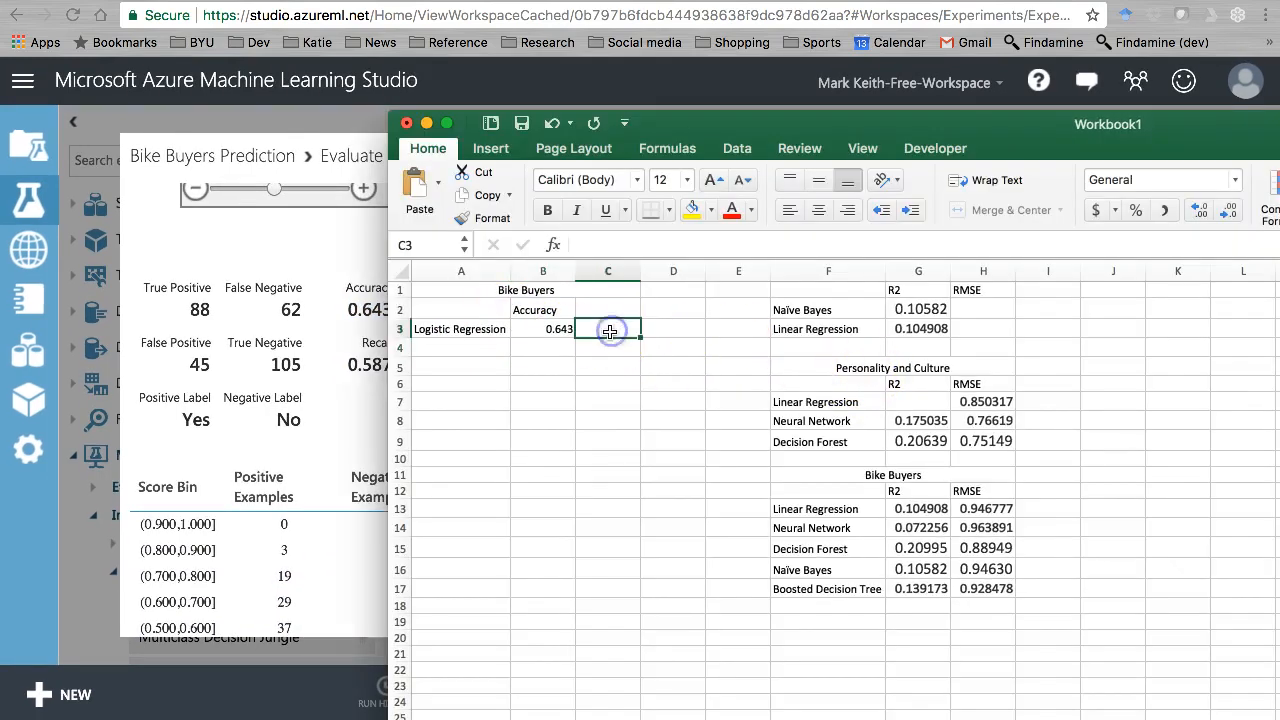
pyautogui.press('super+v')
pyautogui.press('super+z')
pyautogui.write('0.662')
pyautogui.press('Up')
pyautogui.write('Precic')
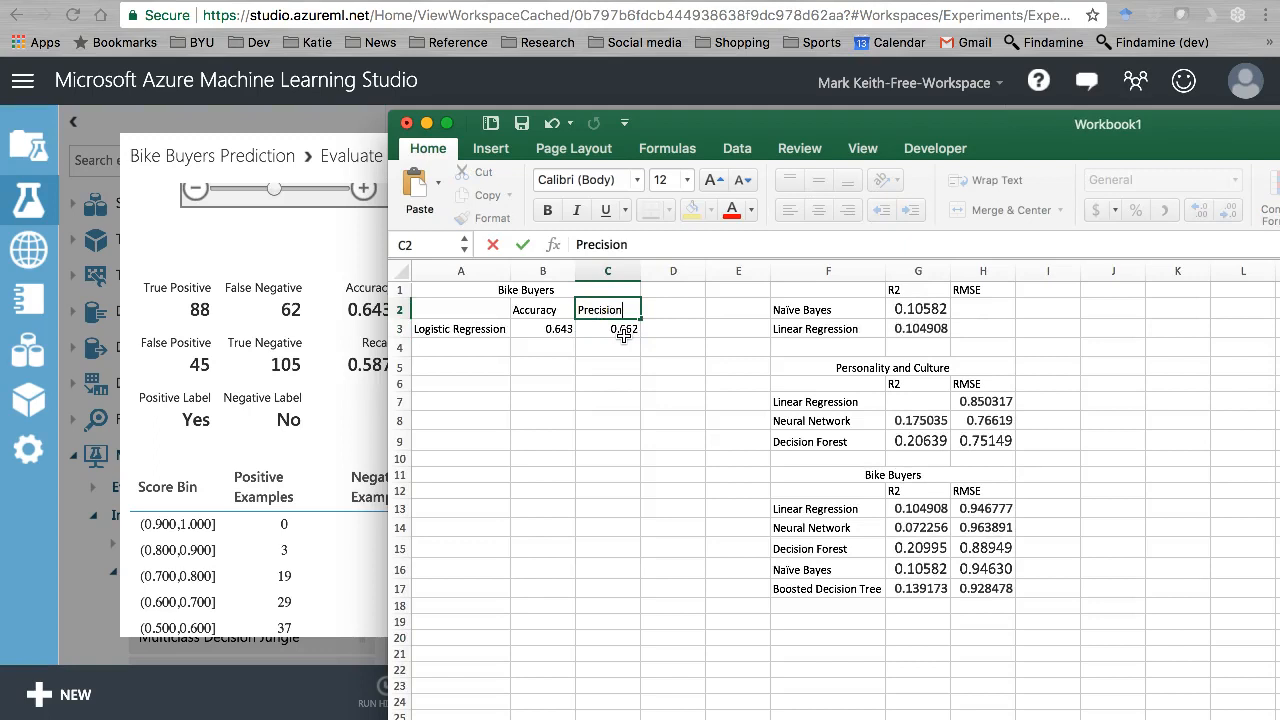
pyautogui.press('Return')
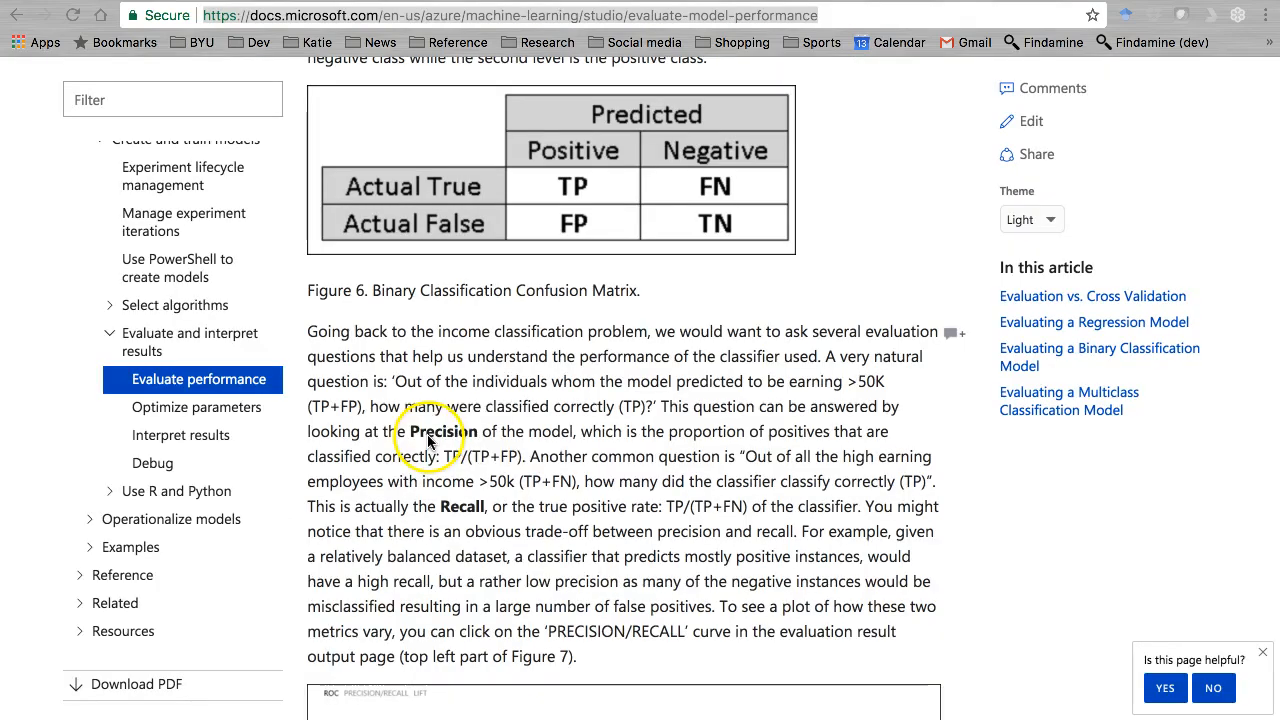
# - Read the explanation of accuracy in Microsoft's evaluate-model-performance article and compare it with the accuracy recorded in the Excel workbook
pyautogui.click(490, 440)
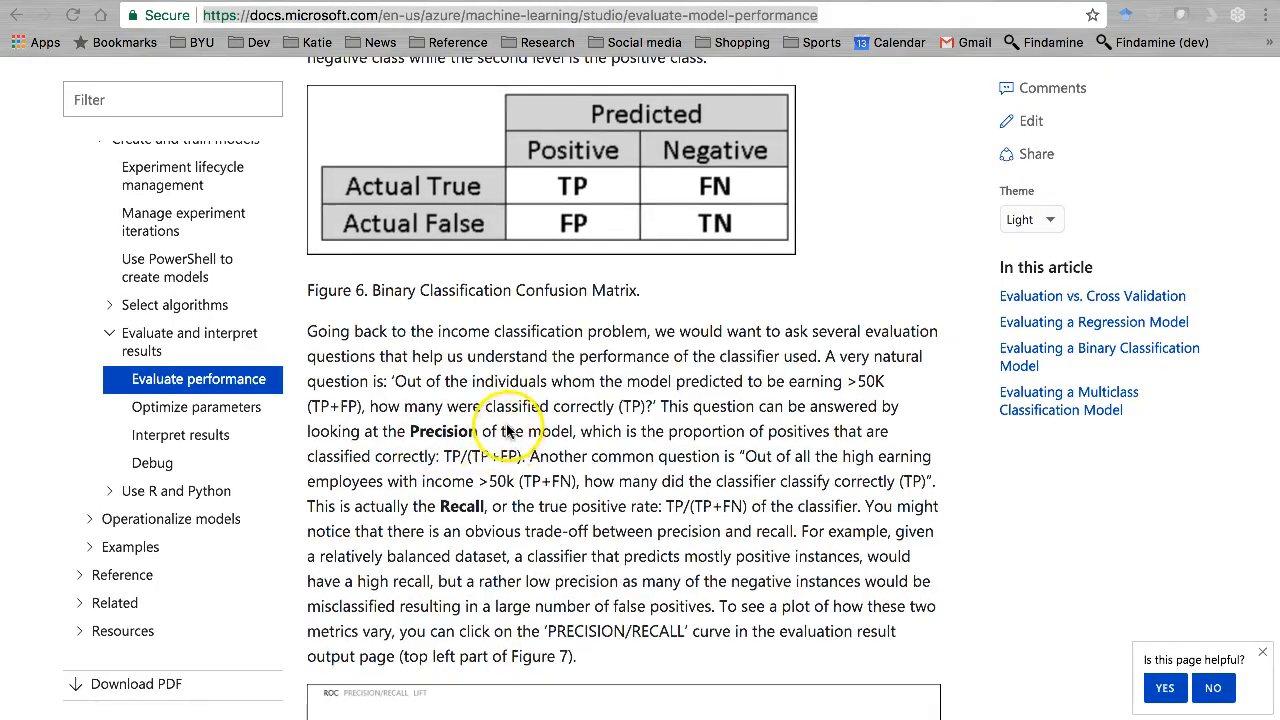
pyautogui.scroll(5, 507, 430)
pyautogui.scroll(1, 511, 428)
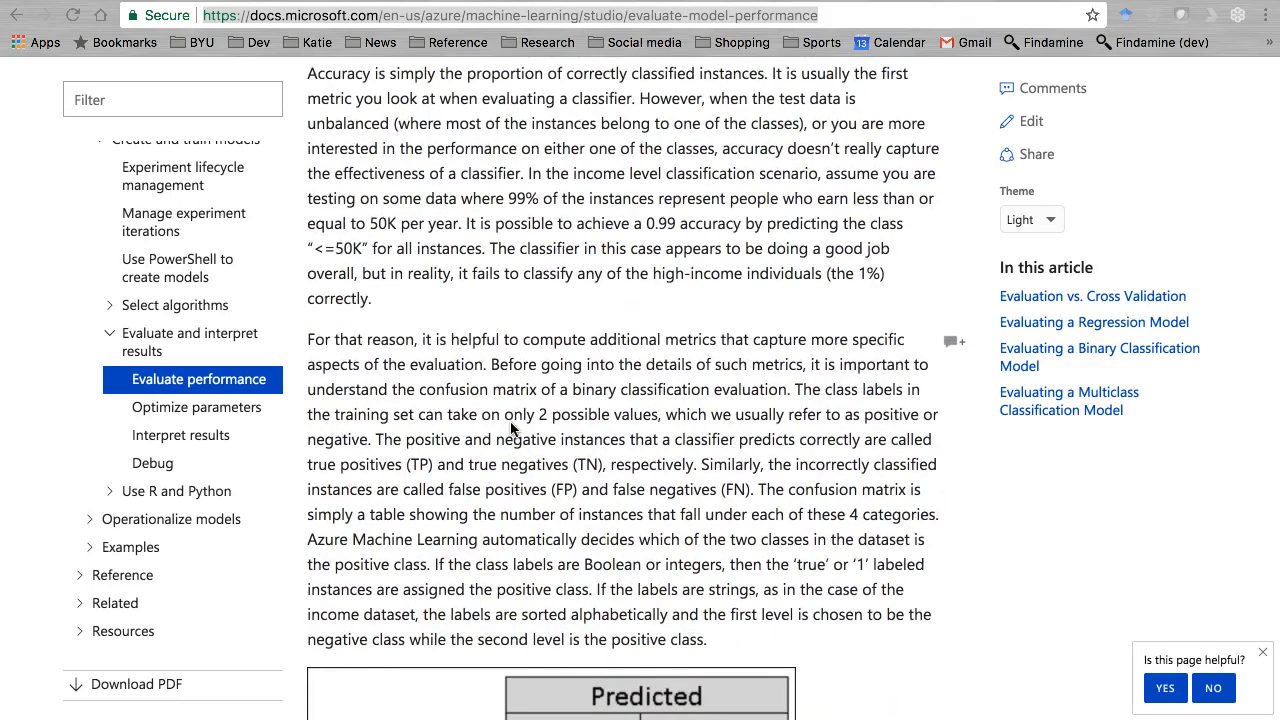
pyautogui.scroll(4, 511, 438)
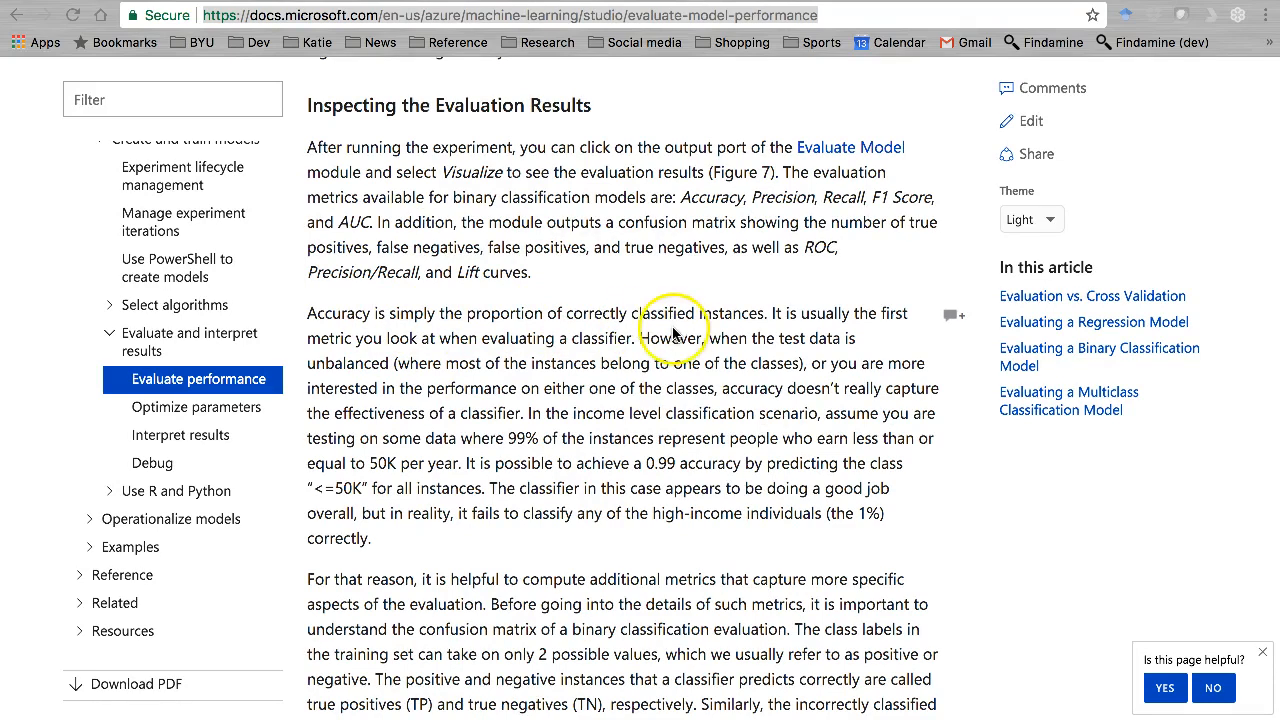
pyautogui.scroll(-6, 651, 336)
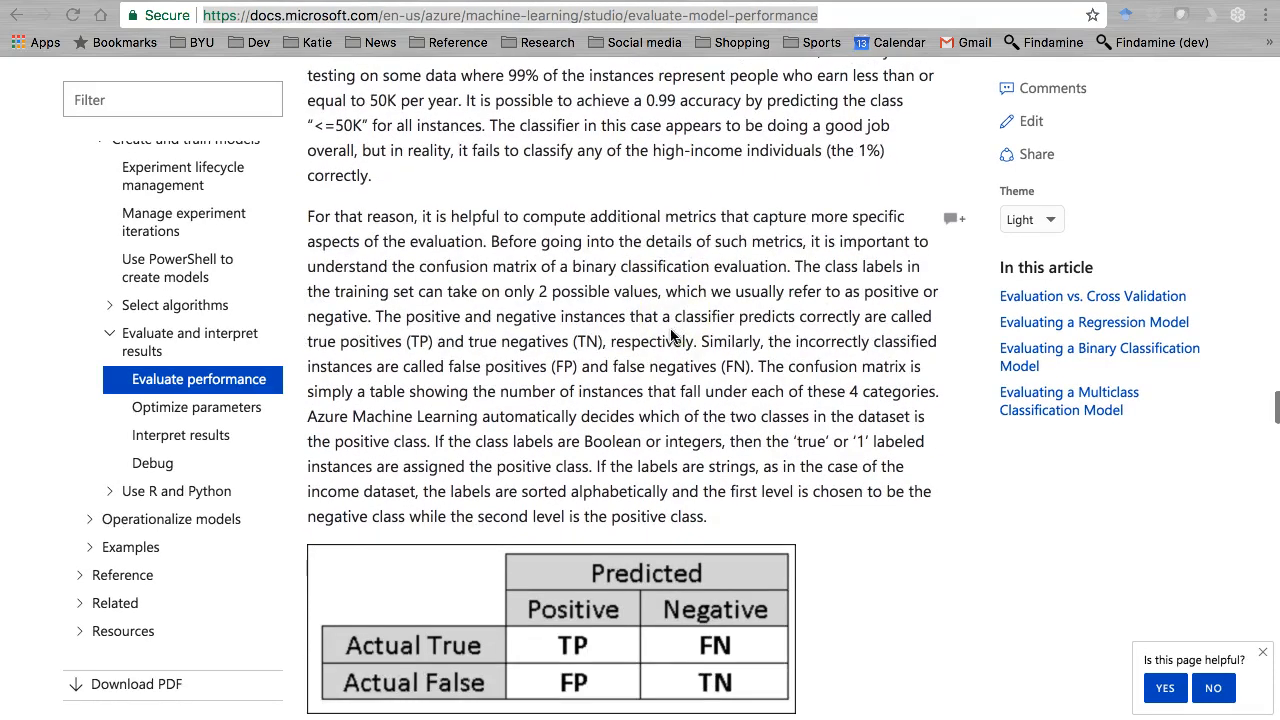
pyautogui.press('super+l')
pyautogui.press('super+Tab')
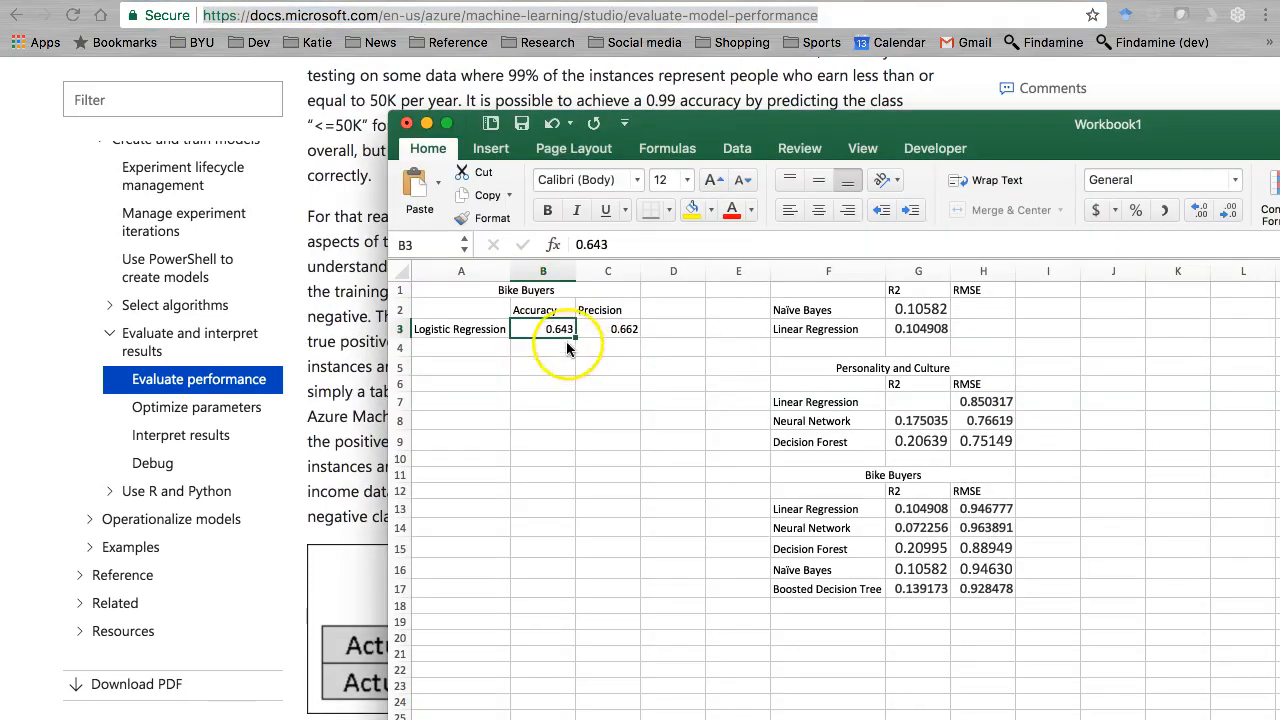
pyautogui.press('super+Tab')
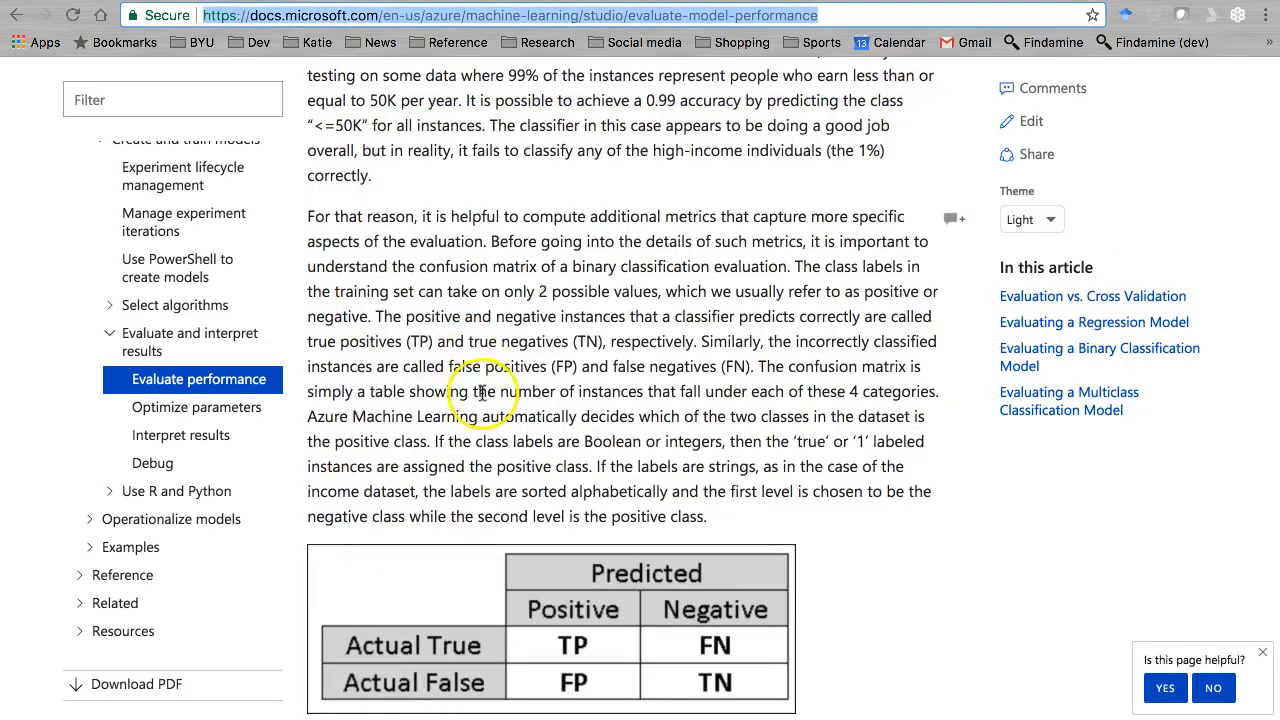
# - Examine the Precision and Recall definitions below the confusion matrix, highlighting the true positive wording and the TP/(TP+FP) formula
pyautogui.scroll(-5, 470, 330)
pyautogui.scroll(-4, 482, 393)
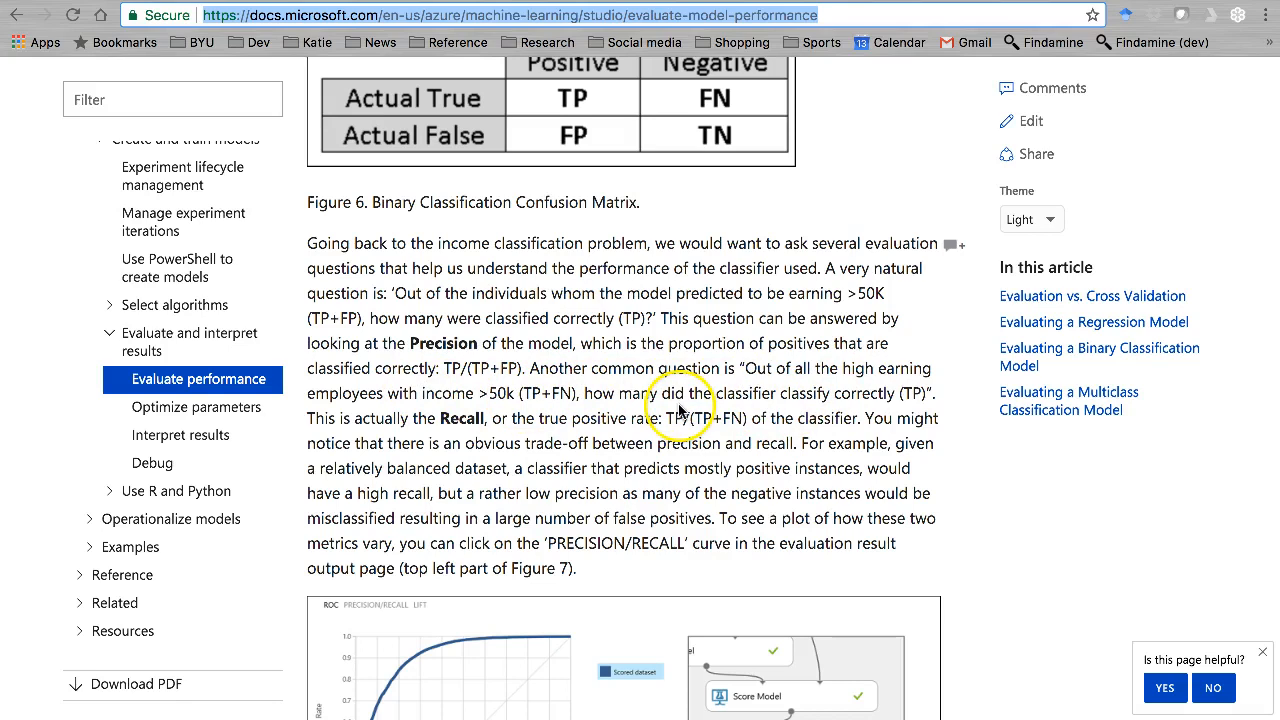
pyautogui.moveTo(541, 418); pyautogui.dragTo(624, 418)
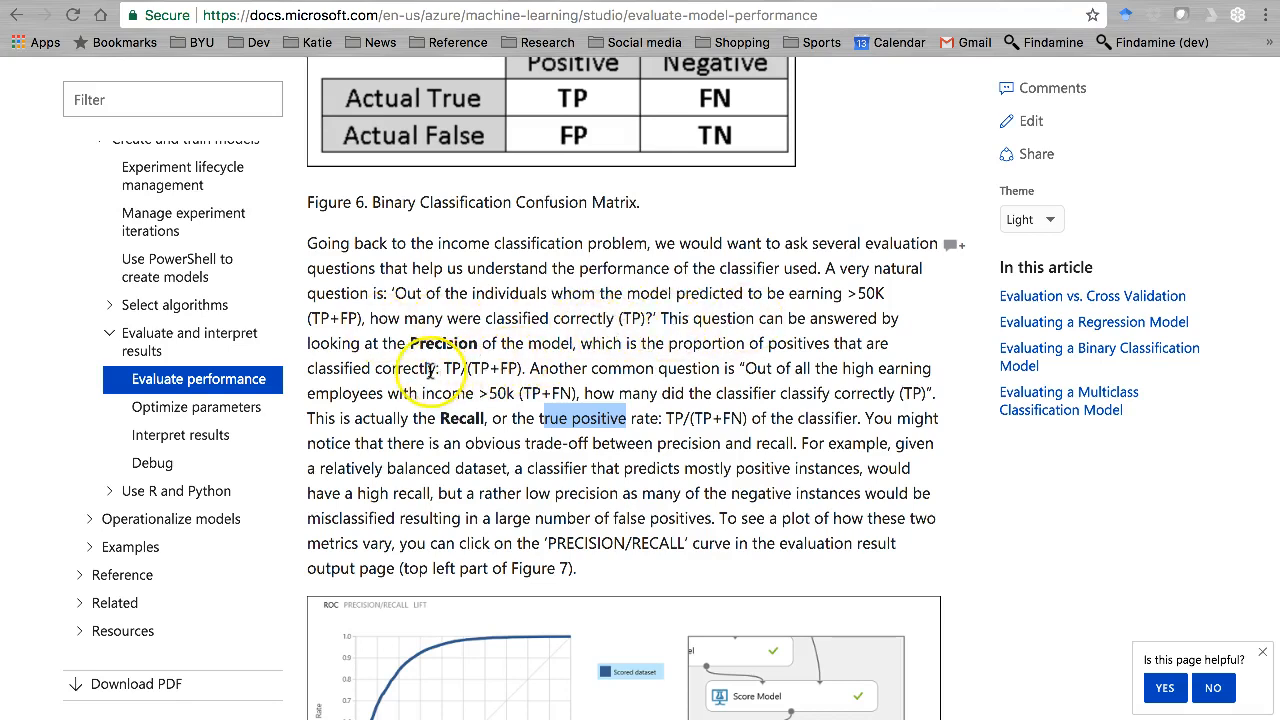
pyautogui.moveTo(446, 366); pyautogui.dragTo(505, 367)
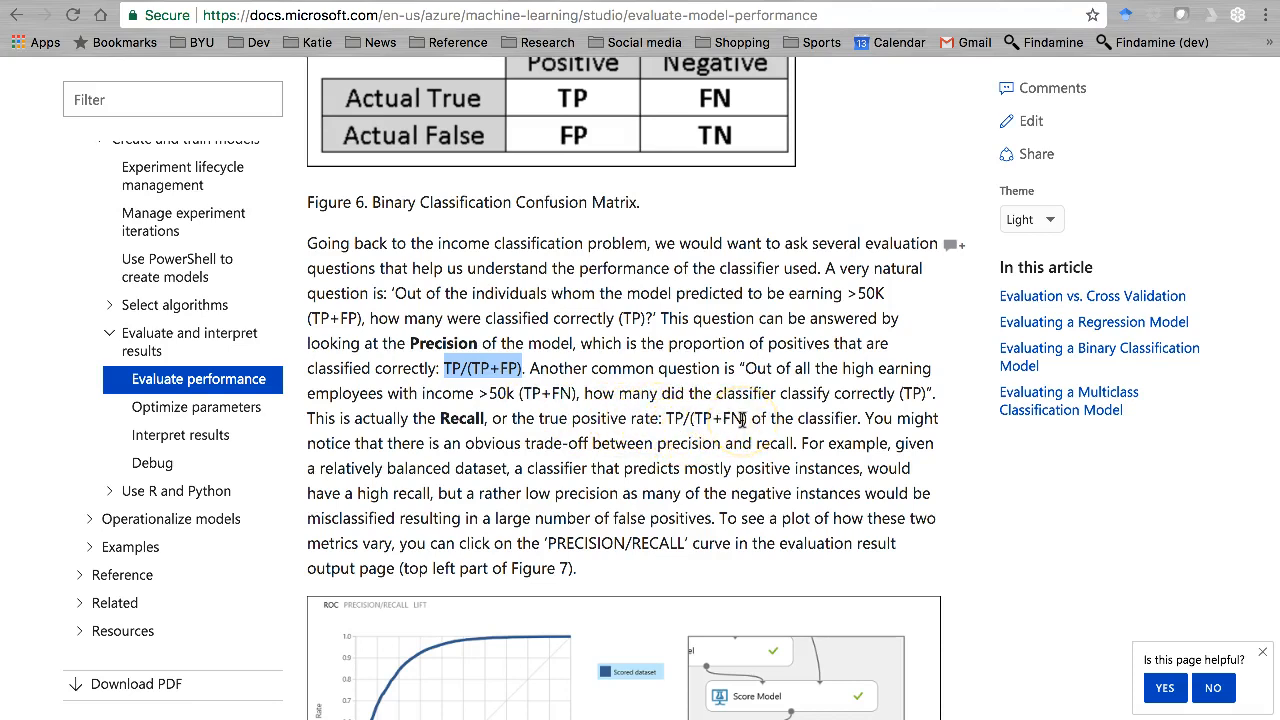
pyautogui.click(556, 422)
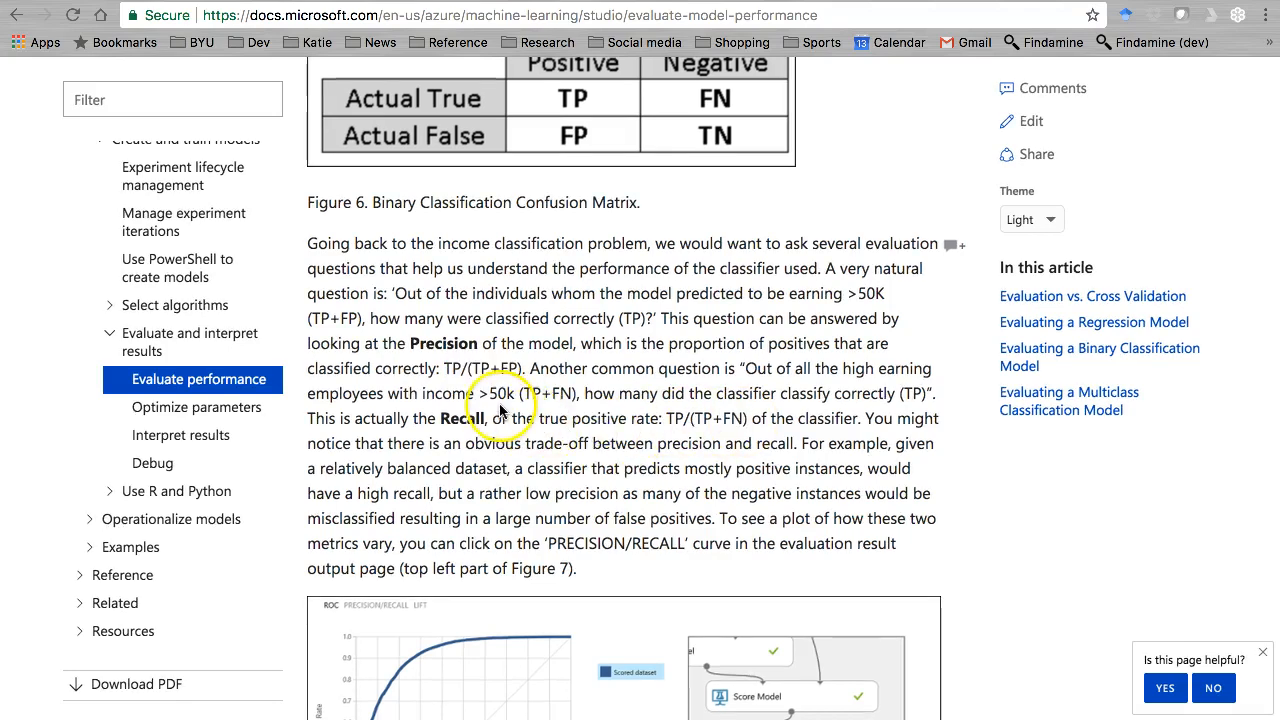
# - Examine the article's example ROC curve and the evaluation metrics shown beneath it in Figure 7
pyautogui.scroll(-3, 404, 418)
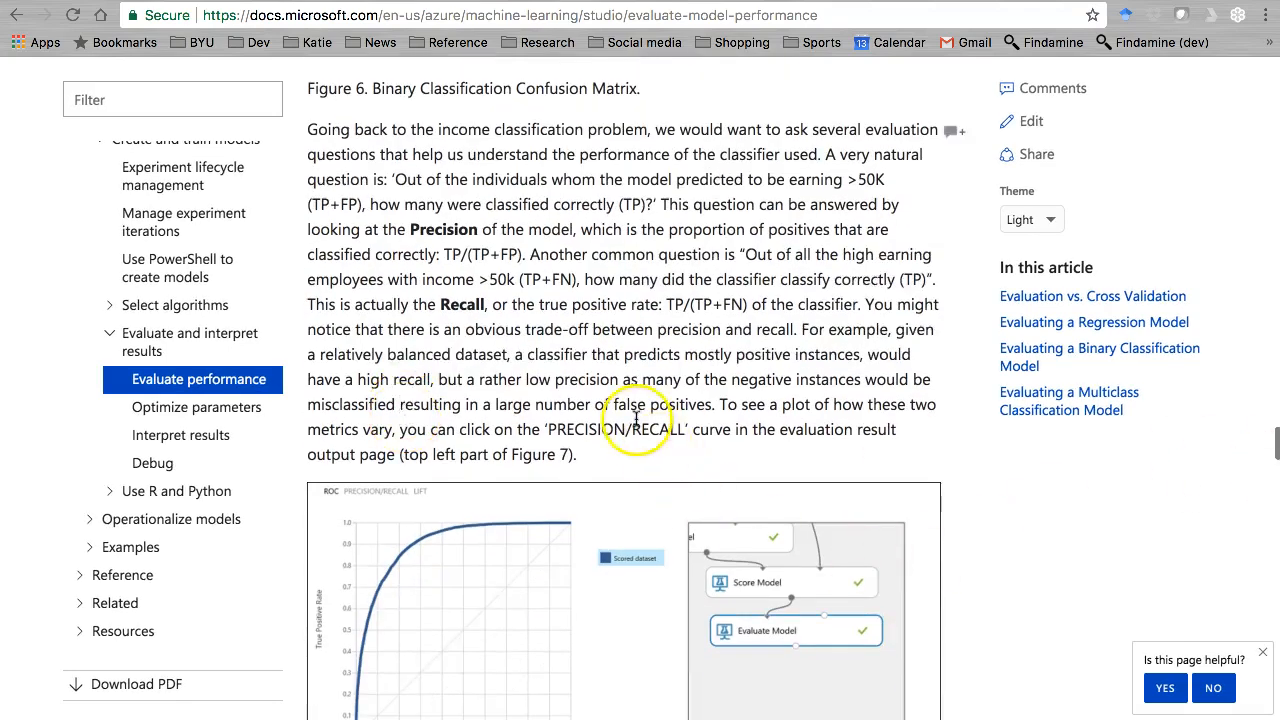
pyautogui.scroll(-1, 560, 440)
pyautogui.scroll(-1, 395, 535)
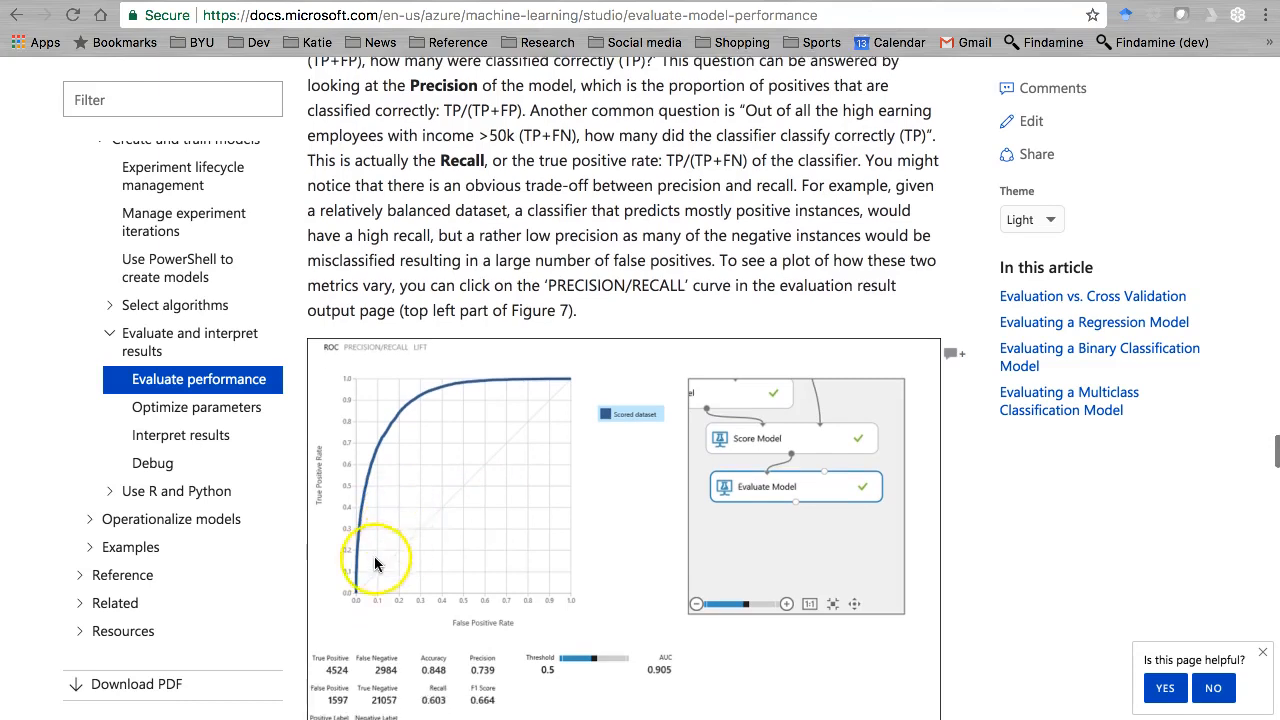
pyautogui.scroll(-3, 388, 540)
pyautogui.scroll(3, 387, 541)
pyautogui.scroll(-4, 380, 480)
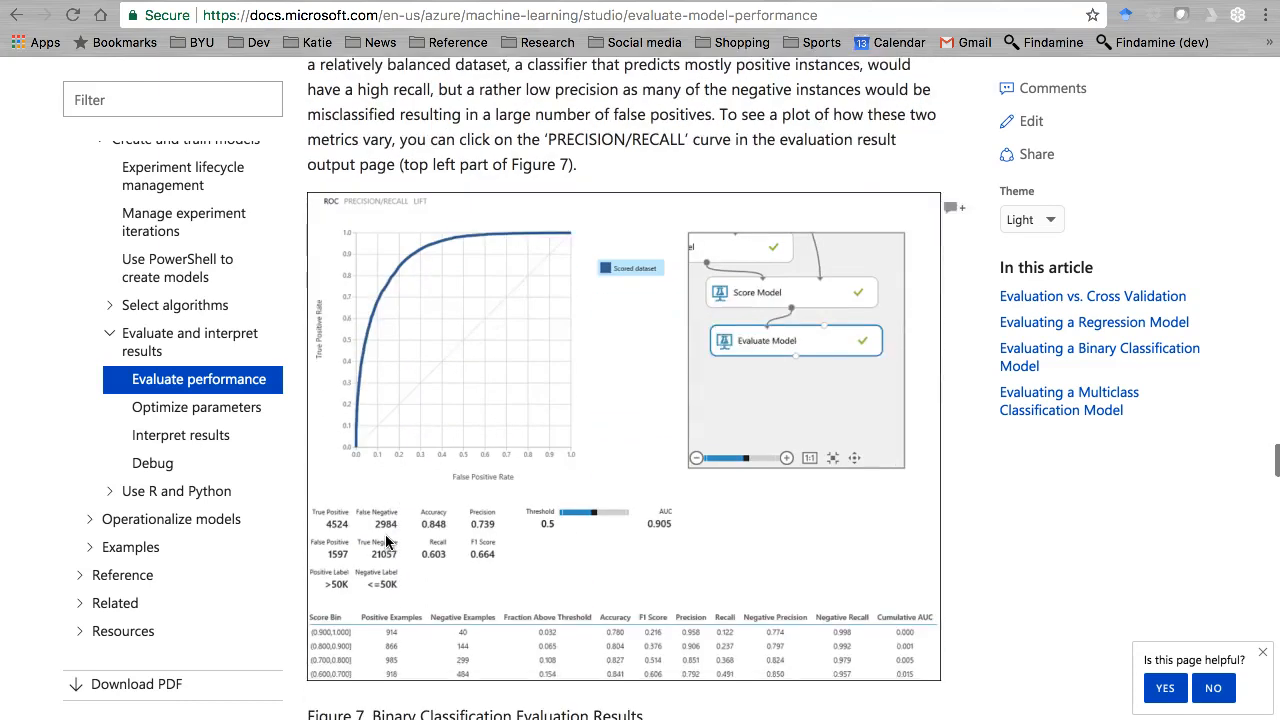
# - Read the article's F1 Score and ROC/AUC explanations against Figure 7, and skim the cross-validation section through Figure 9
pyautogui.scroll(-5, 370, 420)
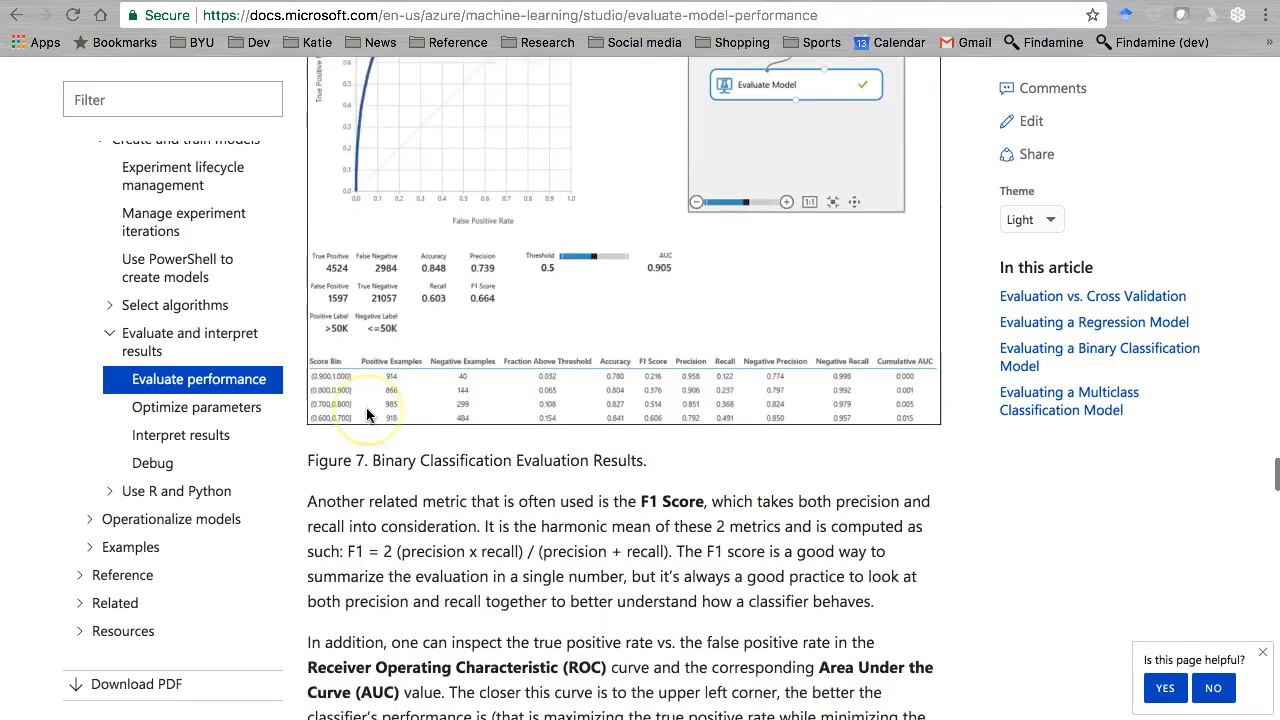
pyautogui.scroll(-3, 366, 413)
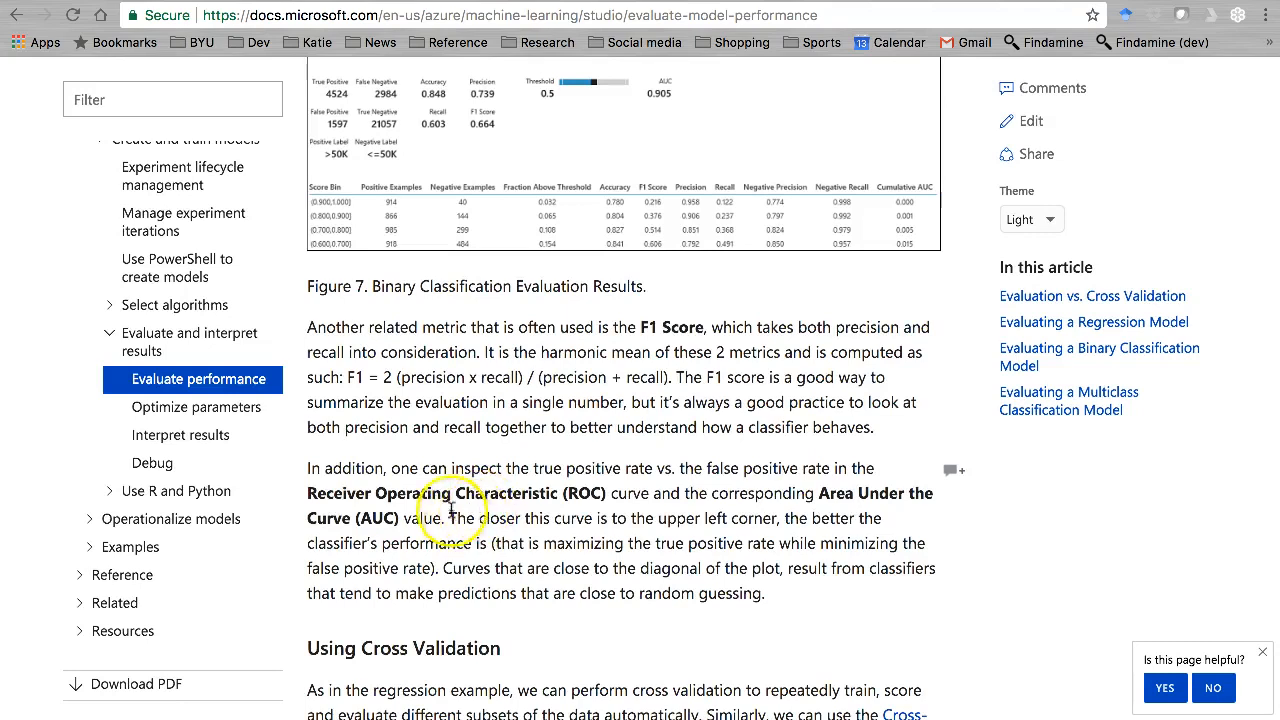
pyautogui.scroll(-3, 488, 545)
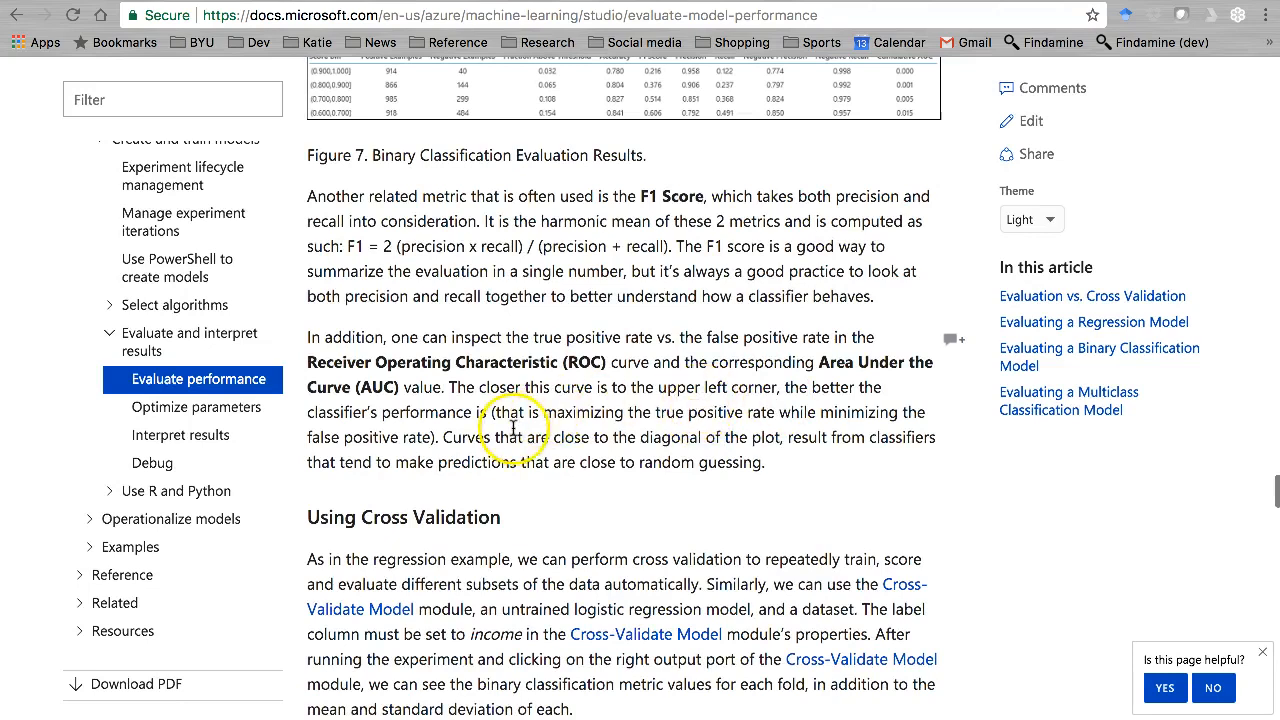
pyautogui.scroll(5, 513, 430)
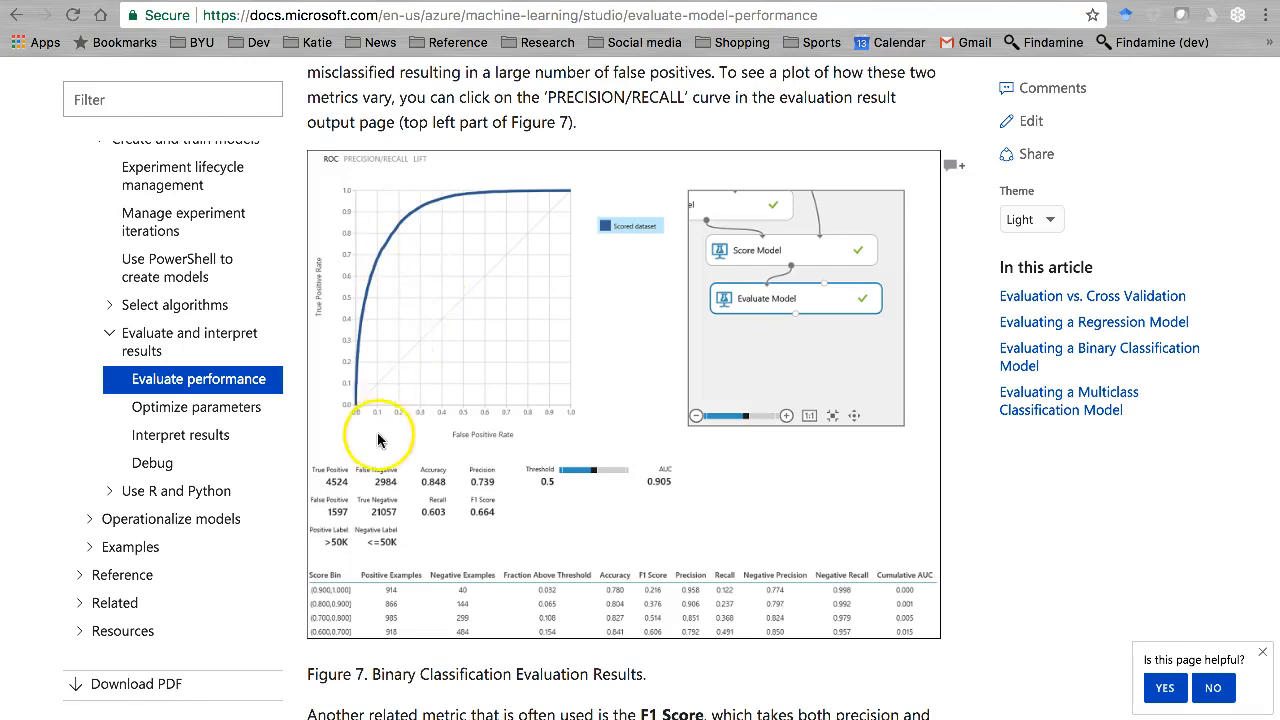
pyautogui.scroll(-8, 377, 434)
pyautogui.scroll(-6, 377, 434)
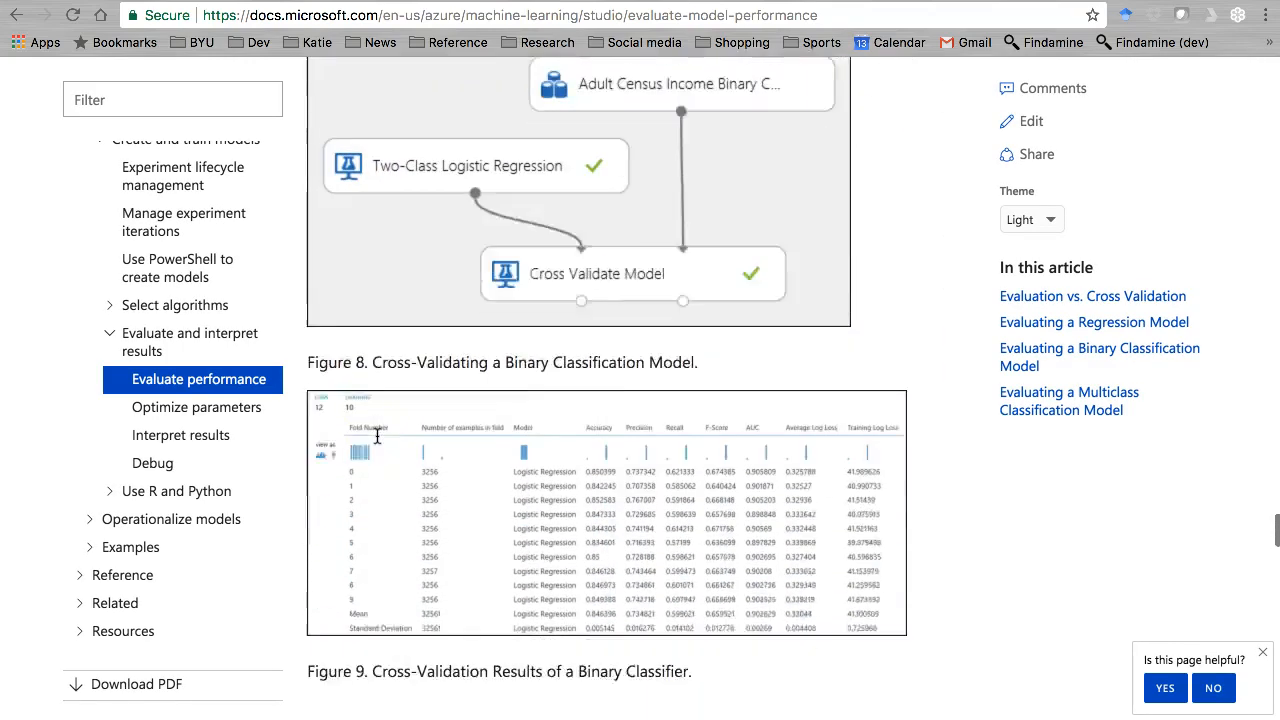
pyautogui.scroll(-1, 377, 435)
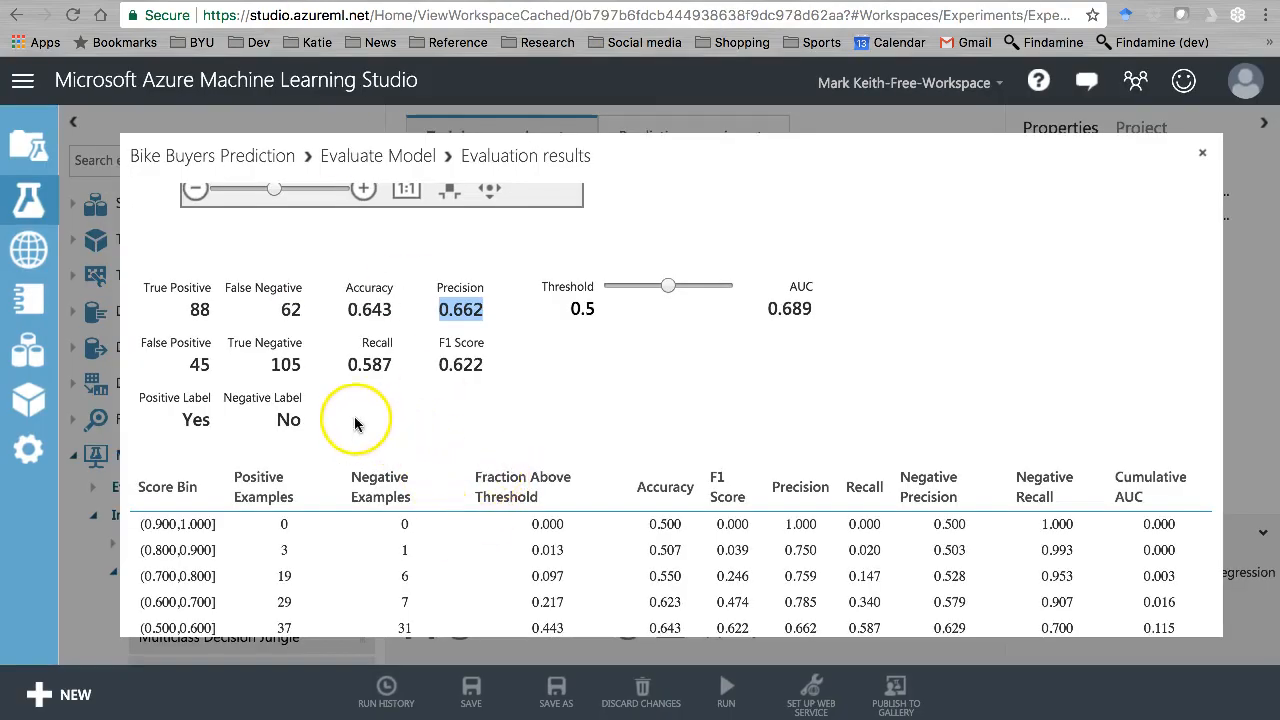
# - Examine the ROC curve in the Bike Buyers evaluation results in Azure Machine Learning Studio, and close the results to return to the training experiment
pyautogui.scroll(5, 340, 410)
pyautogui.scroll(10, 711, 427)
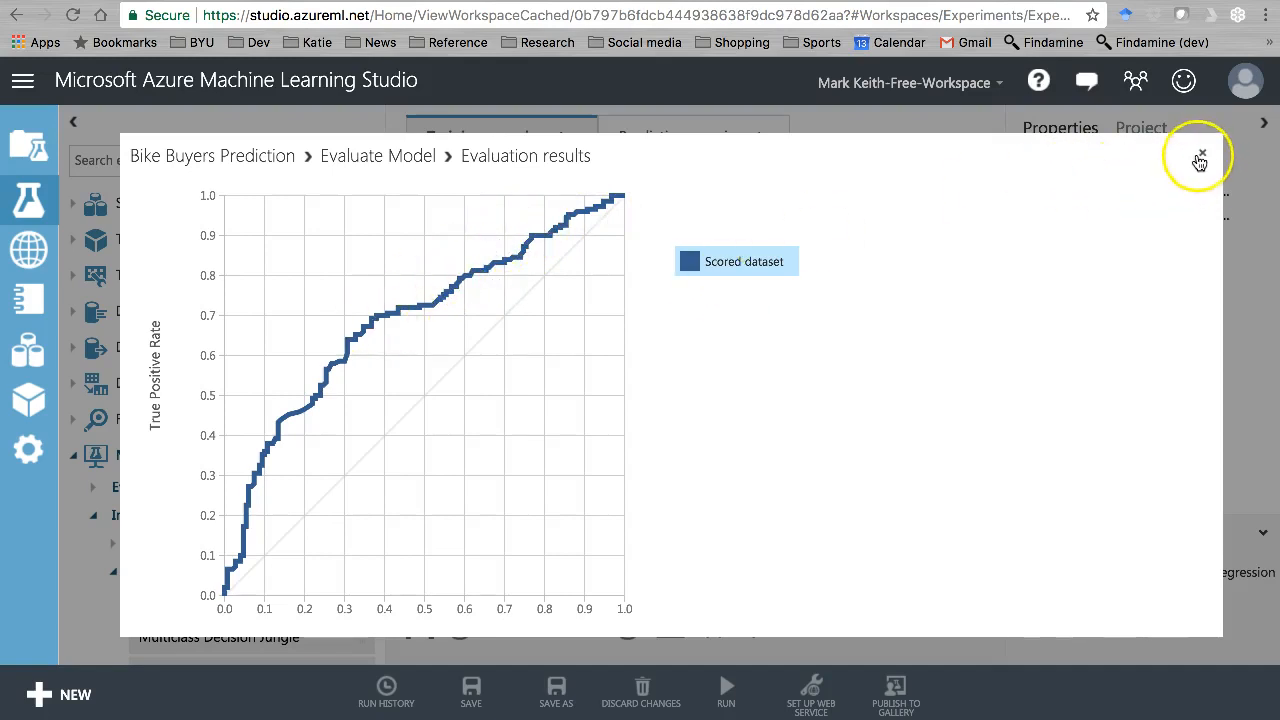
pyautogui.click(1201, 152)
pyautogui.click(864, 500)
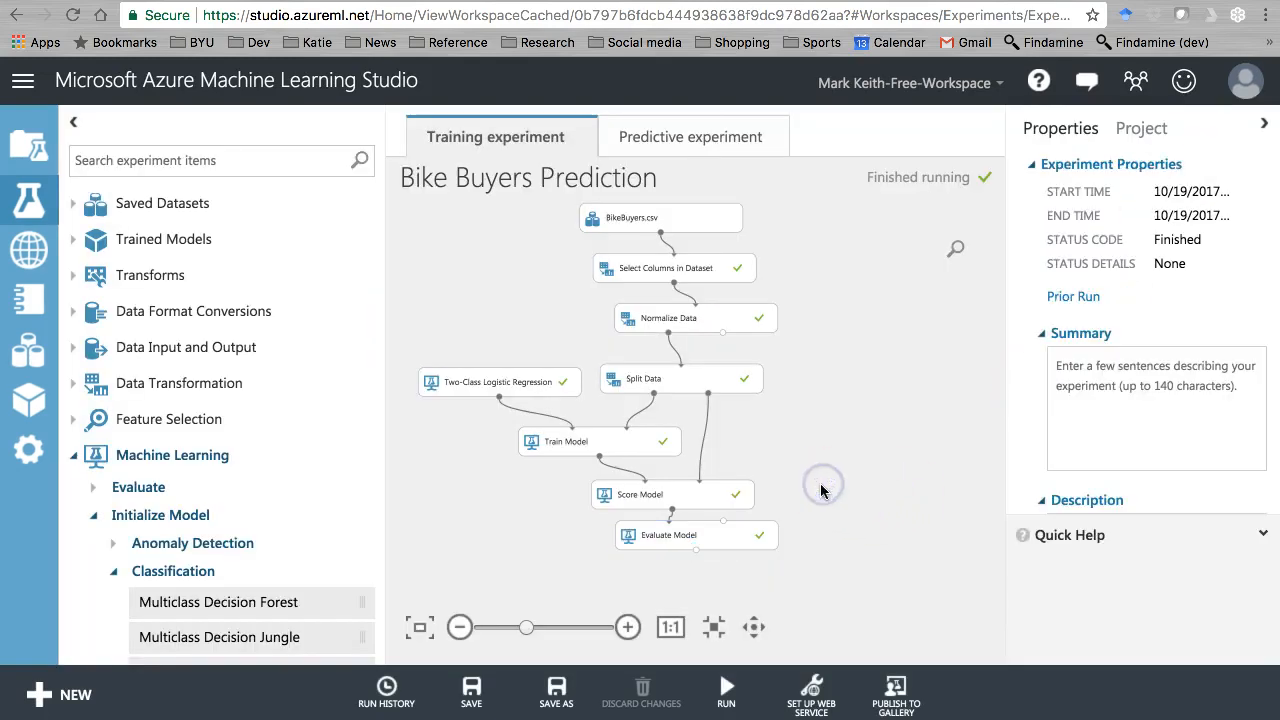